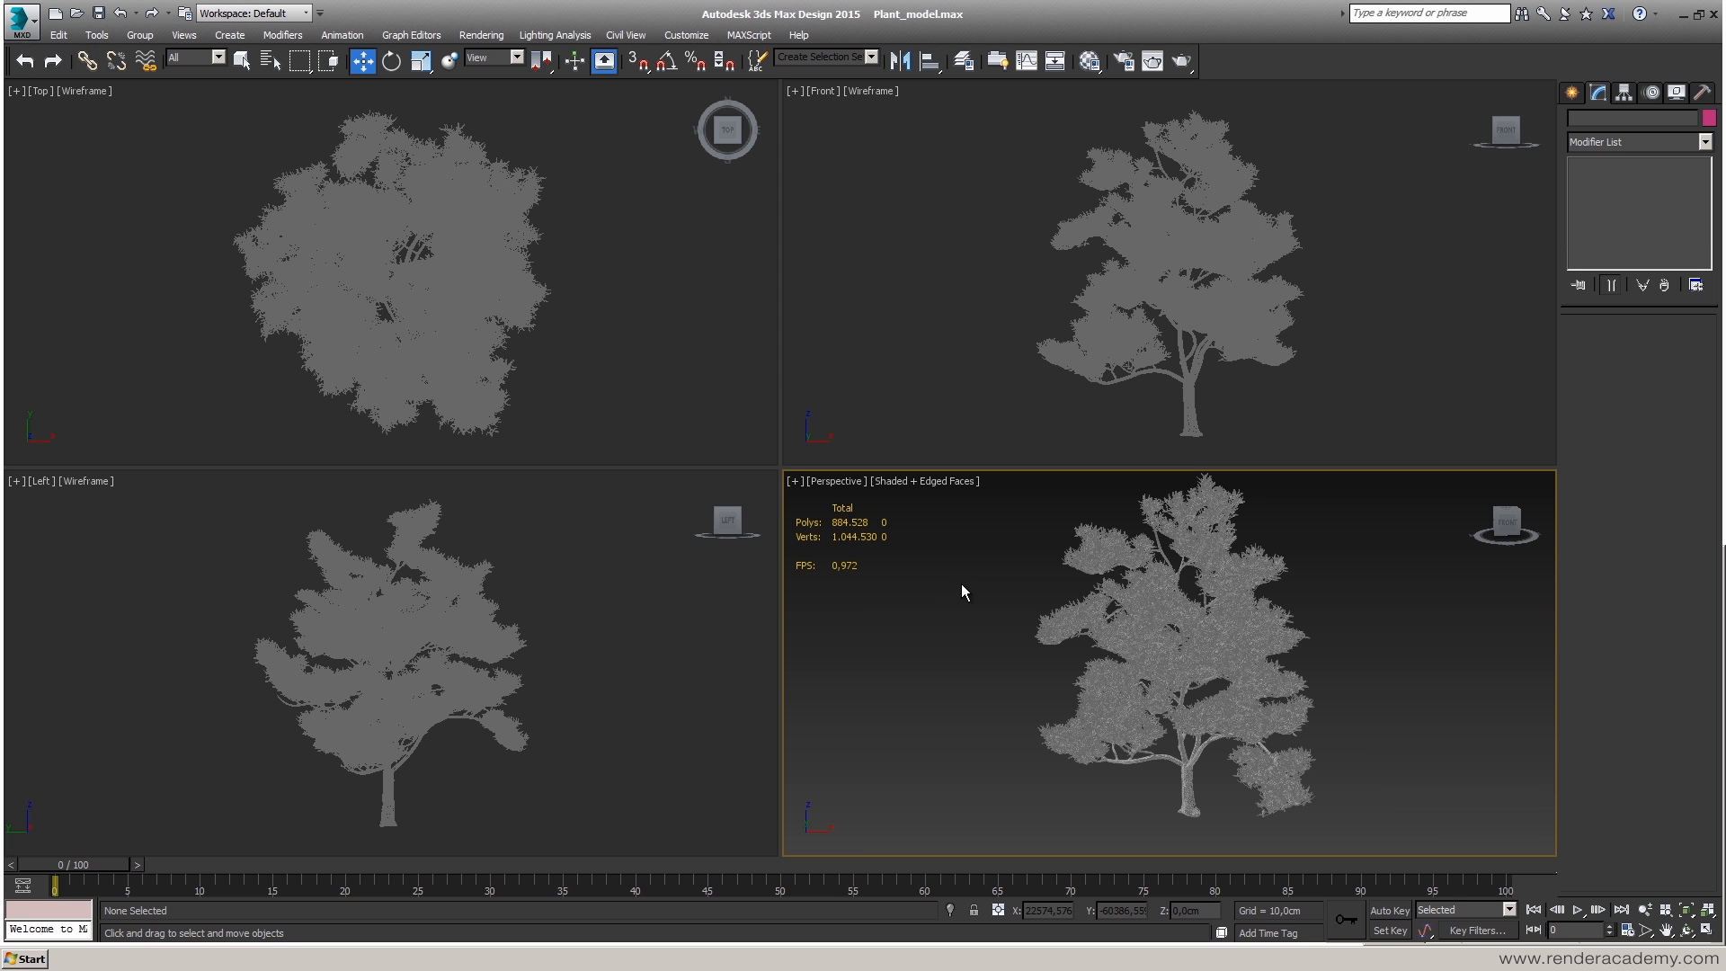
# - Maximize the Perspective view and examine the tree's mesh up close in both wireframe and shaded display
pyautogui.hotkey('alt', 'w')
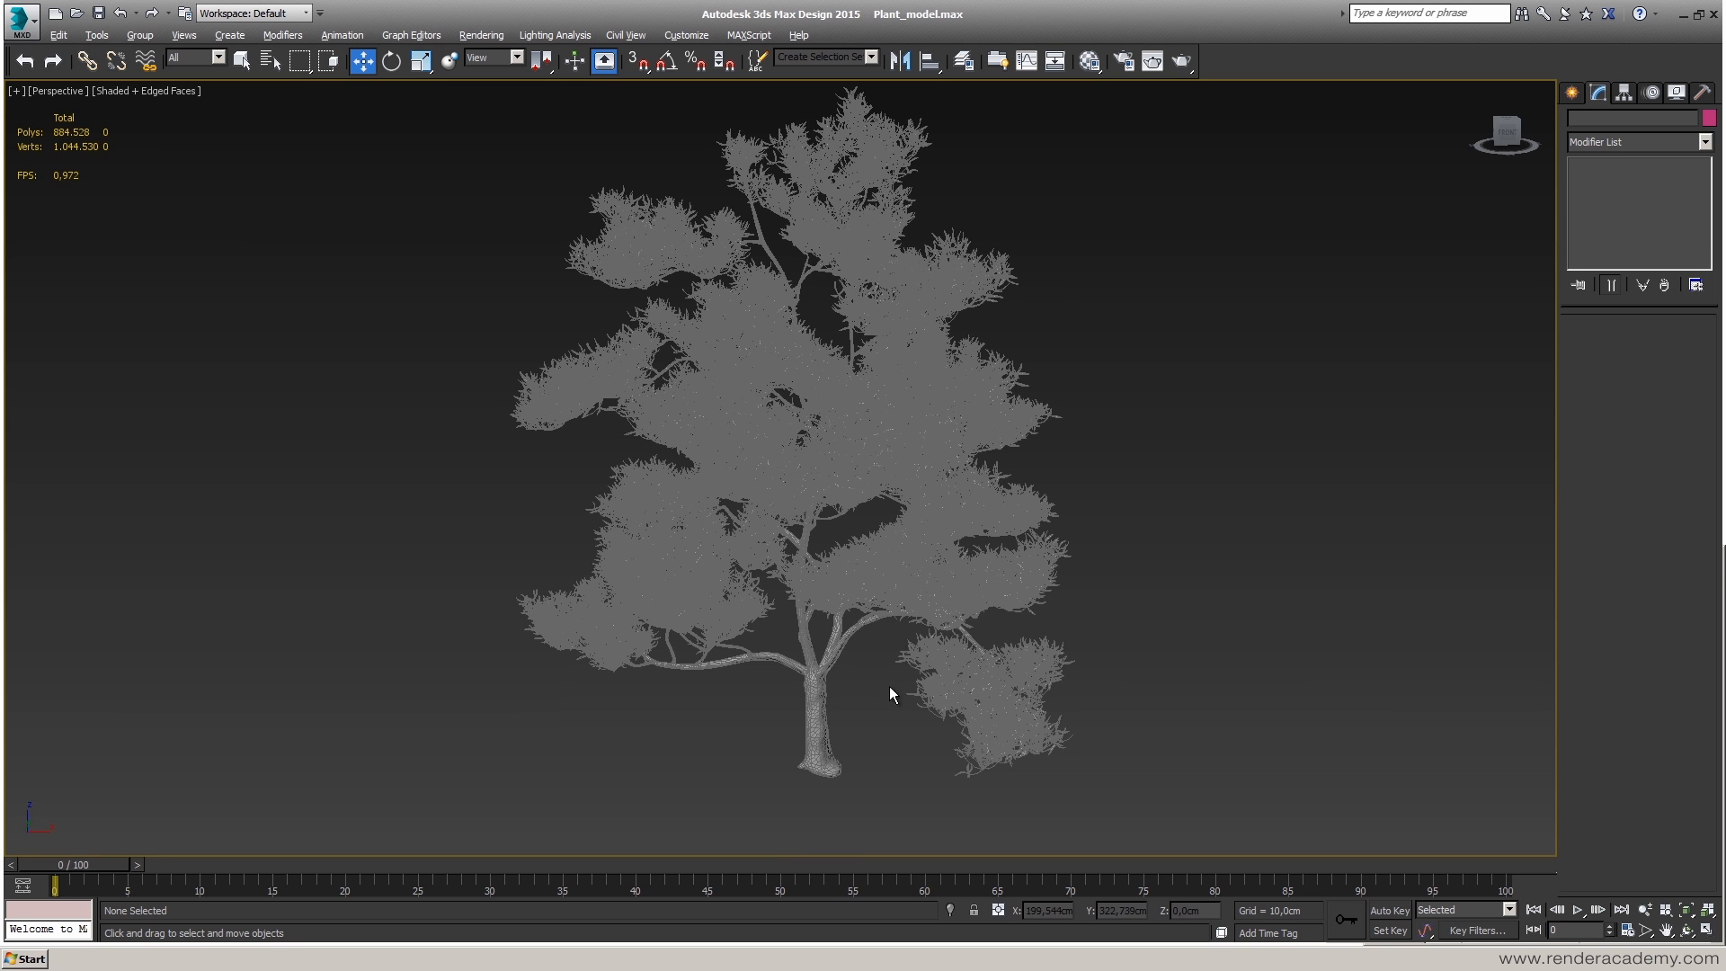
pyautogui.keyDown('alt'); pyautogui.moveTo(885, 699); pyautogui.dragTo(999, 615, button='middle'); pyautogui.keyUp('alt')
pyautogui.scroll(10, 904, 631)
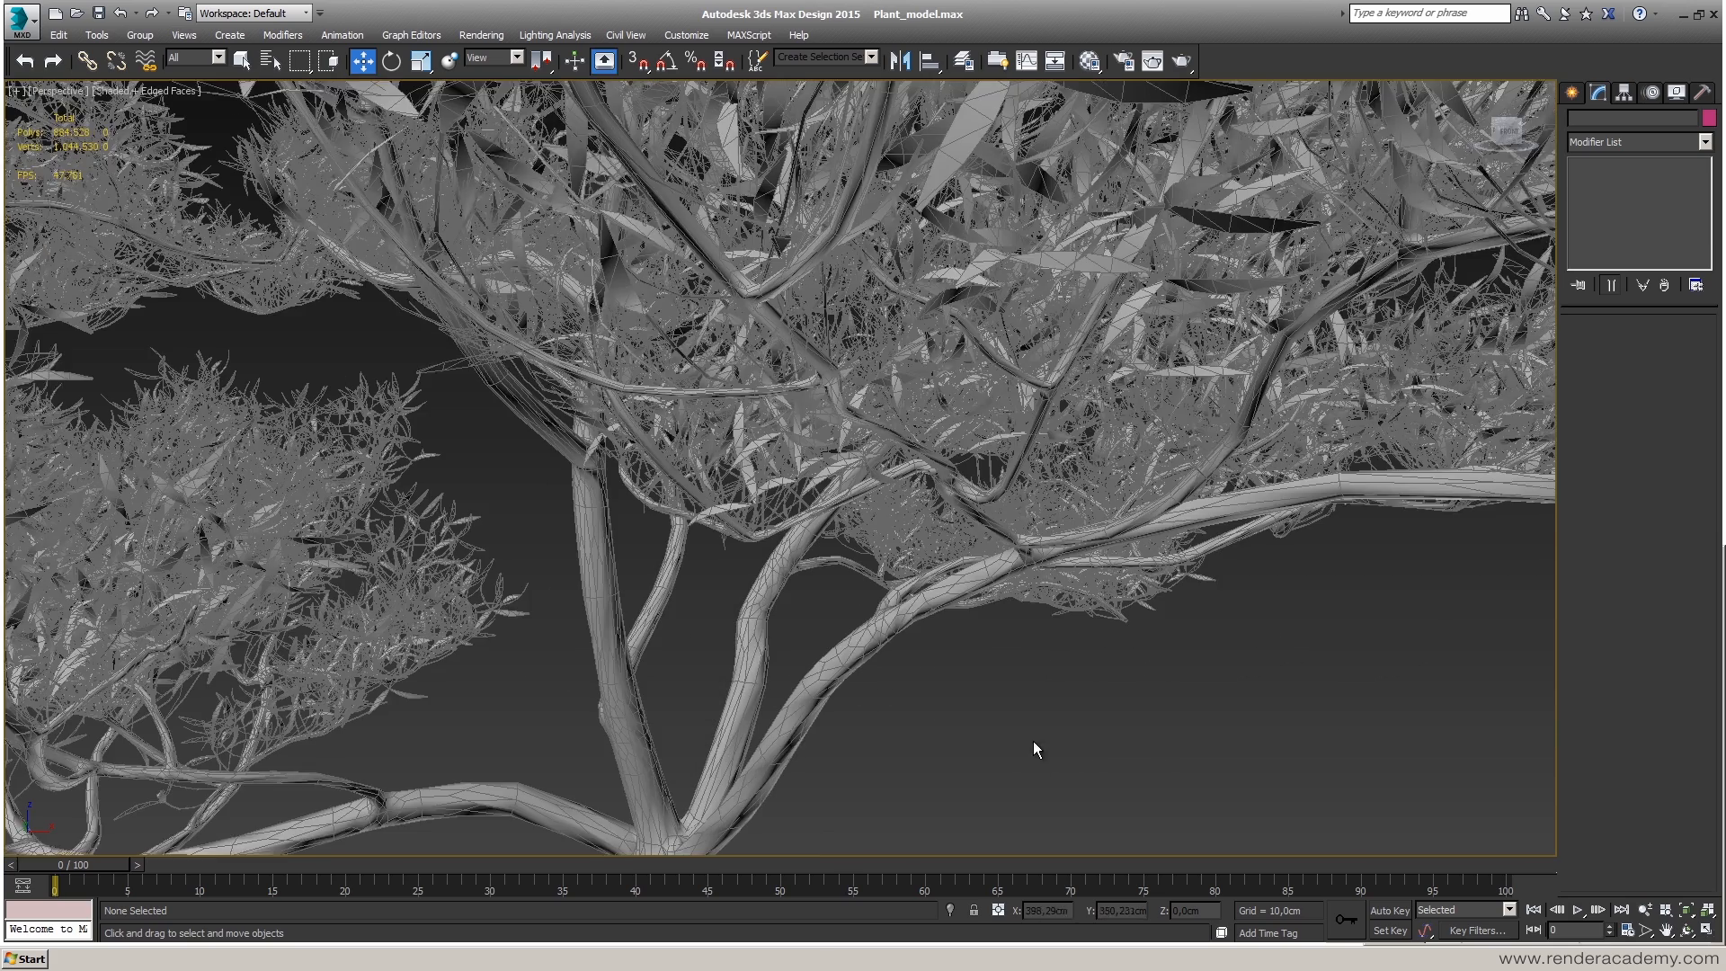
pyautogui.press('F3')
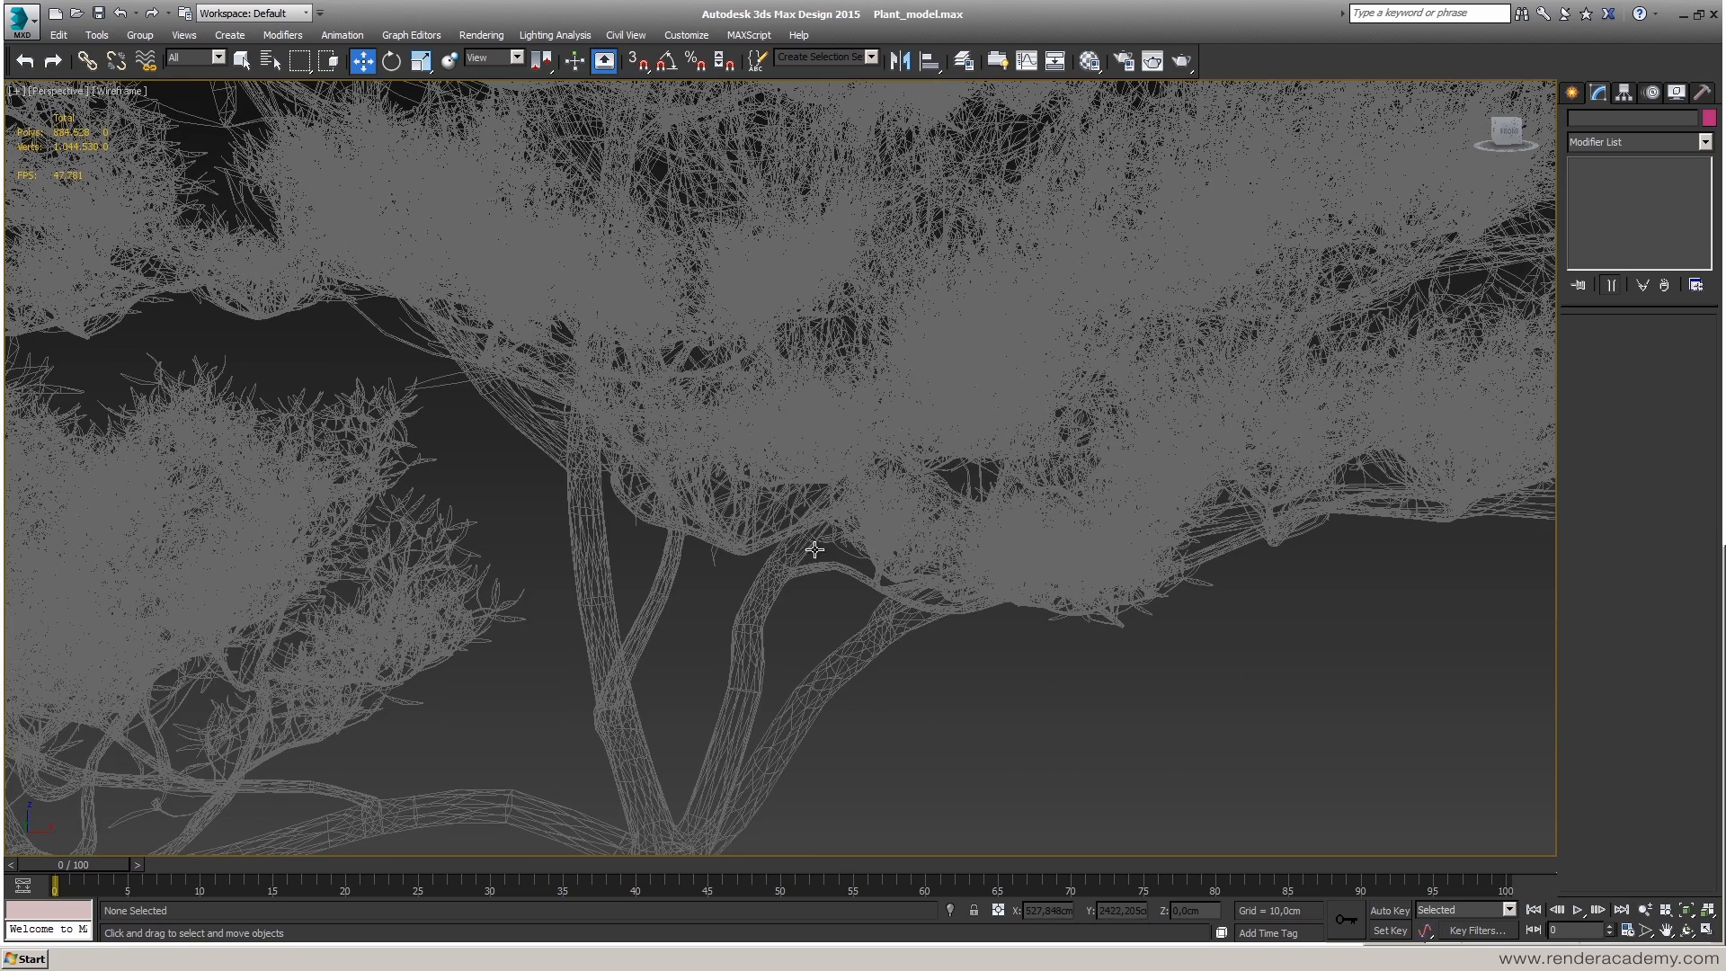
pyautogui.press('F3')
pyautogui.scroll(-10, 846, 627)
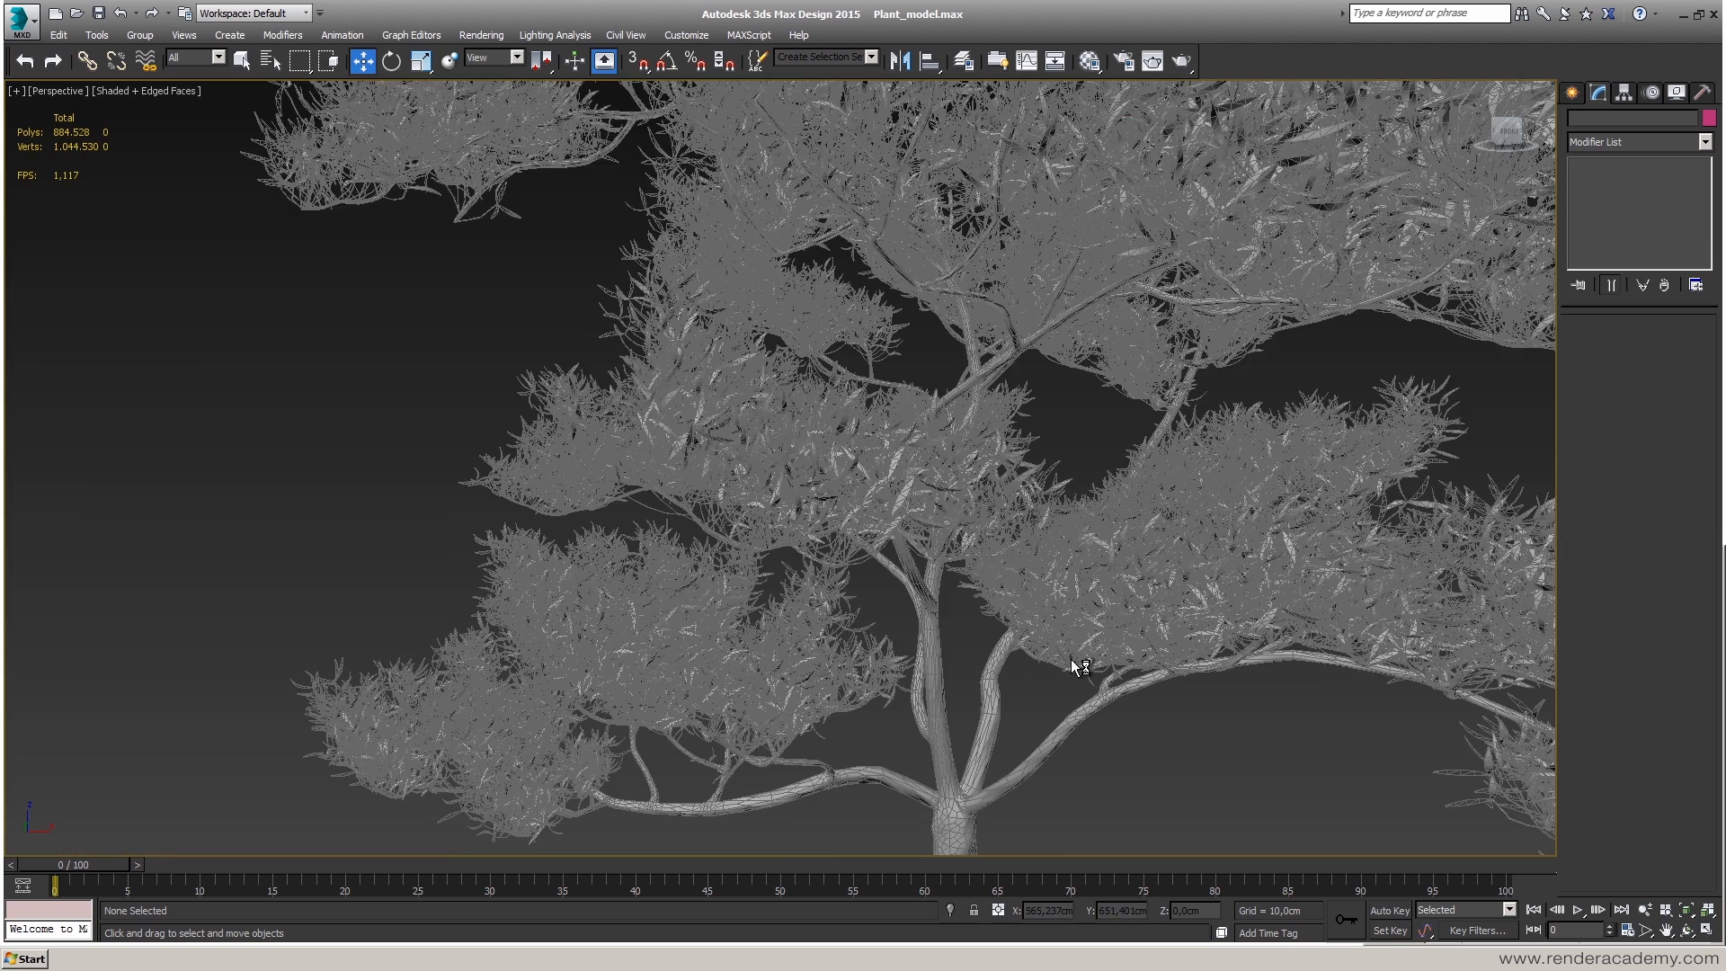
pyautogui.scroll(-2, 944, 599)
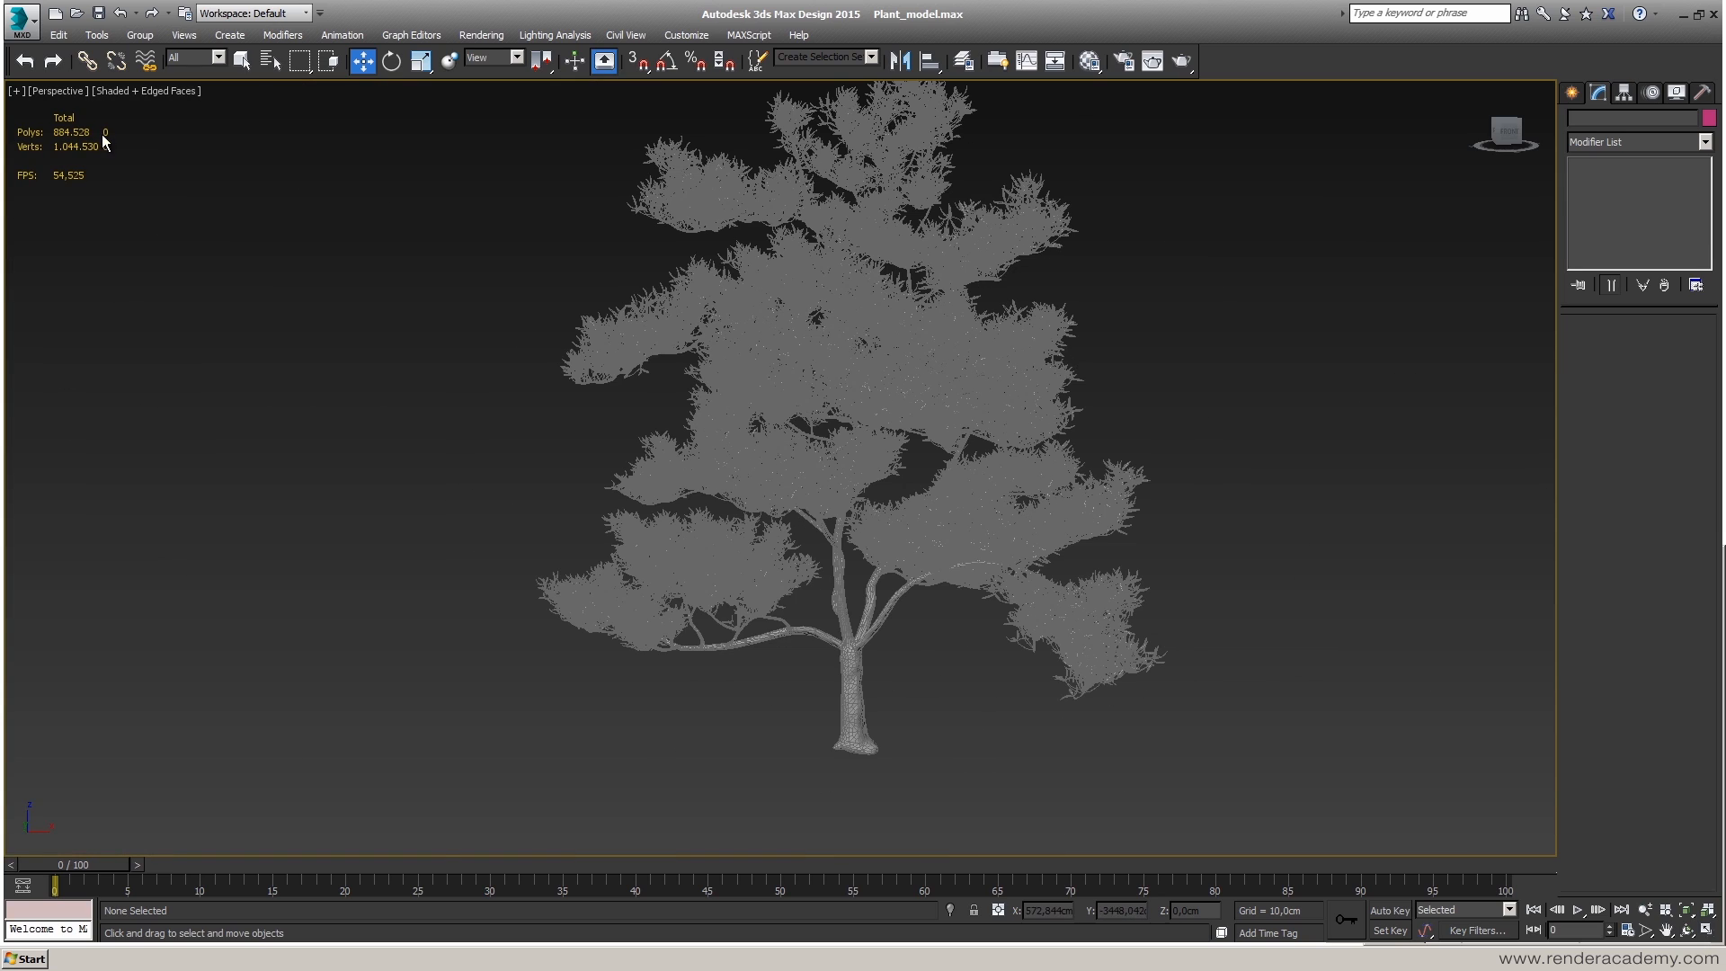
# - Check the polygon counts of the bark and the leaves separately
pyautogui.click(857, 724)
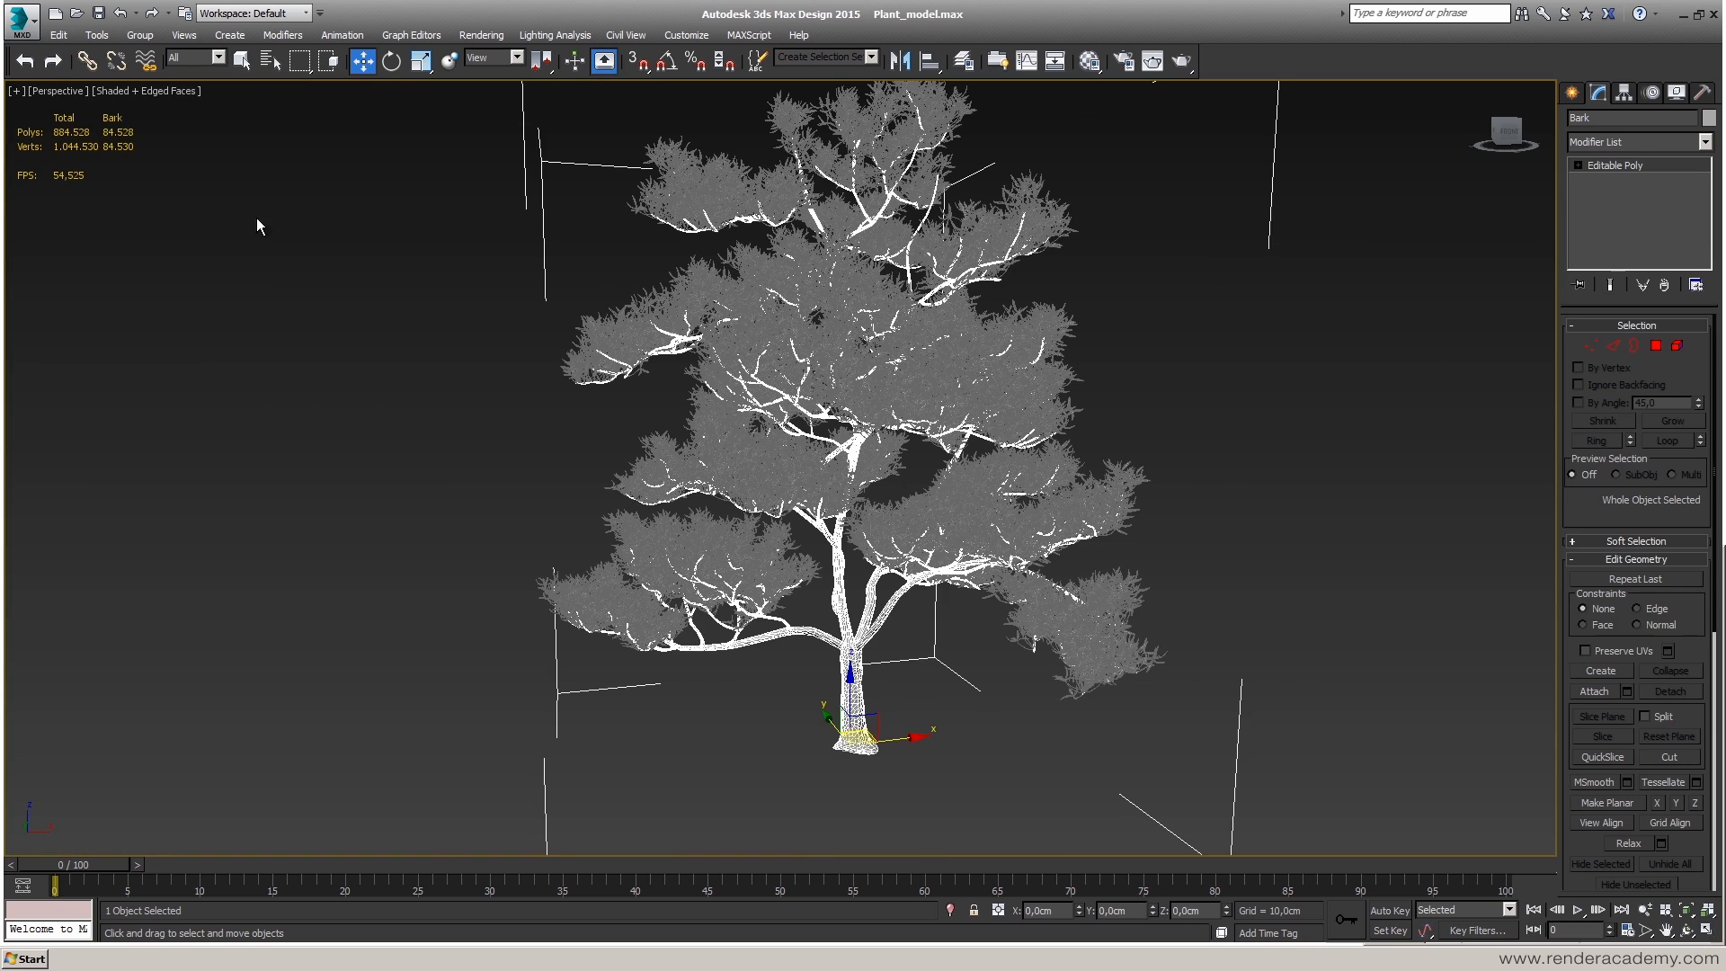
pyautogui.click(1048, 608)
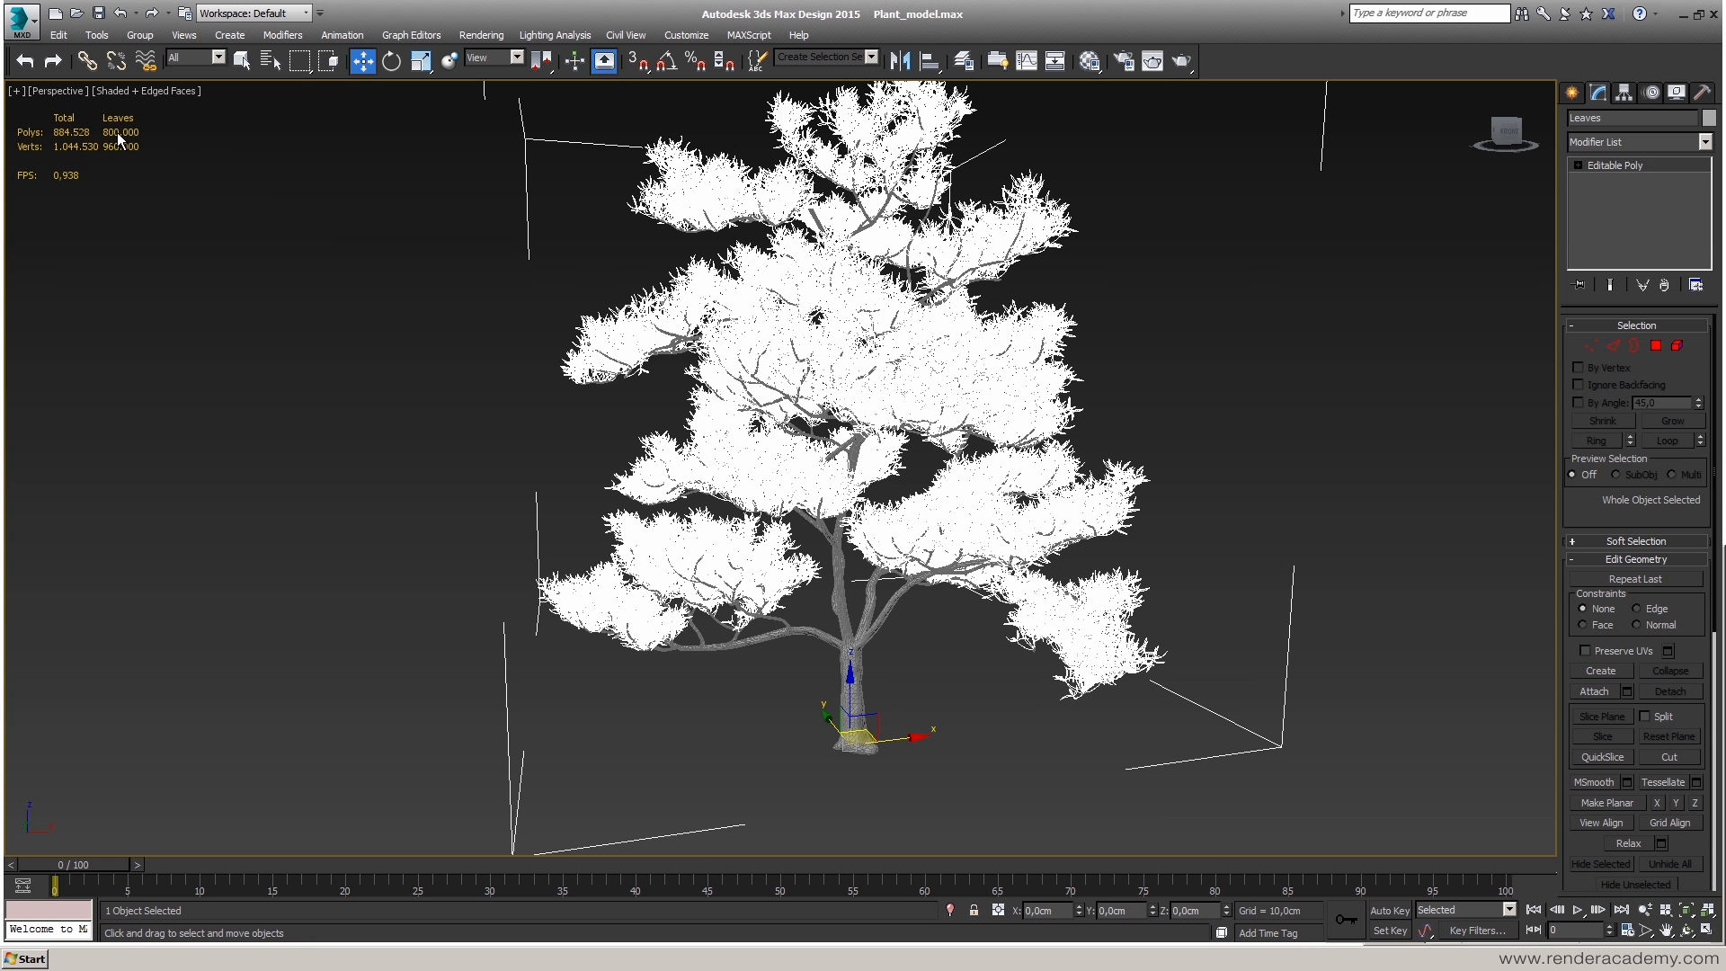
pyautogui.click(247, 452)
pyautogui.moveTo(848, 531)
pyautogui.keyDown('alt'); pyautogui.mouseDown(button='middle')
pyautogui.moveTo(821, 558)
pyautogui.moveTo(868, 555)
pyautogui.mouseUp(button='middle'); pyautogui.keyUp('alt')
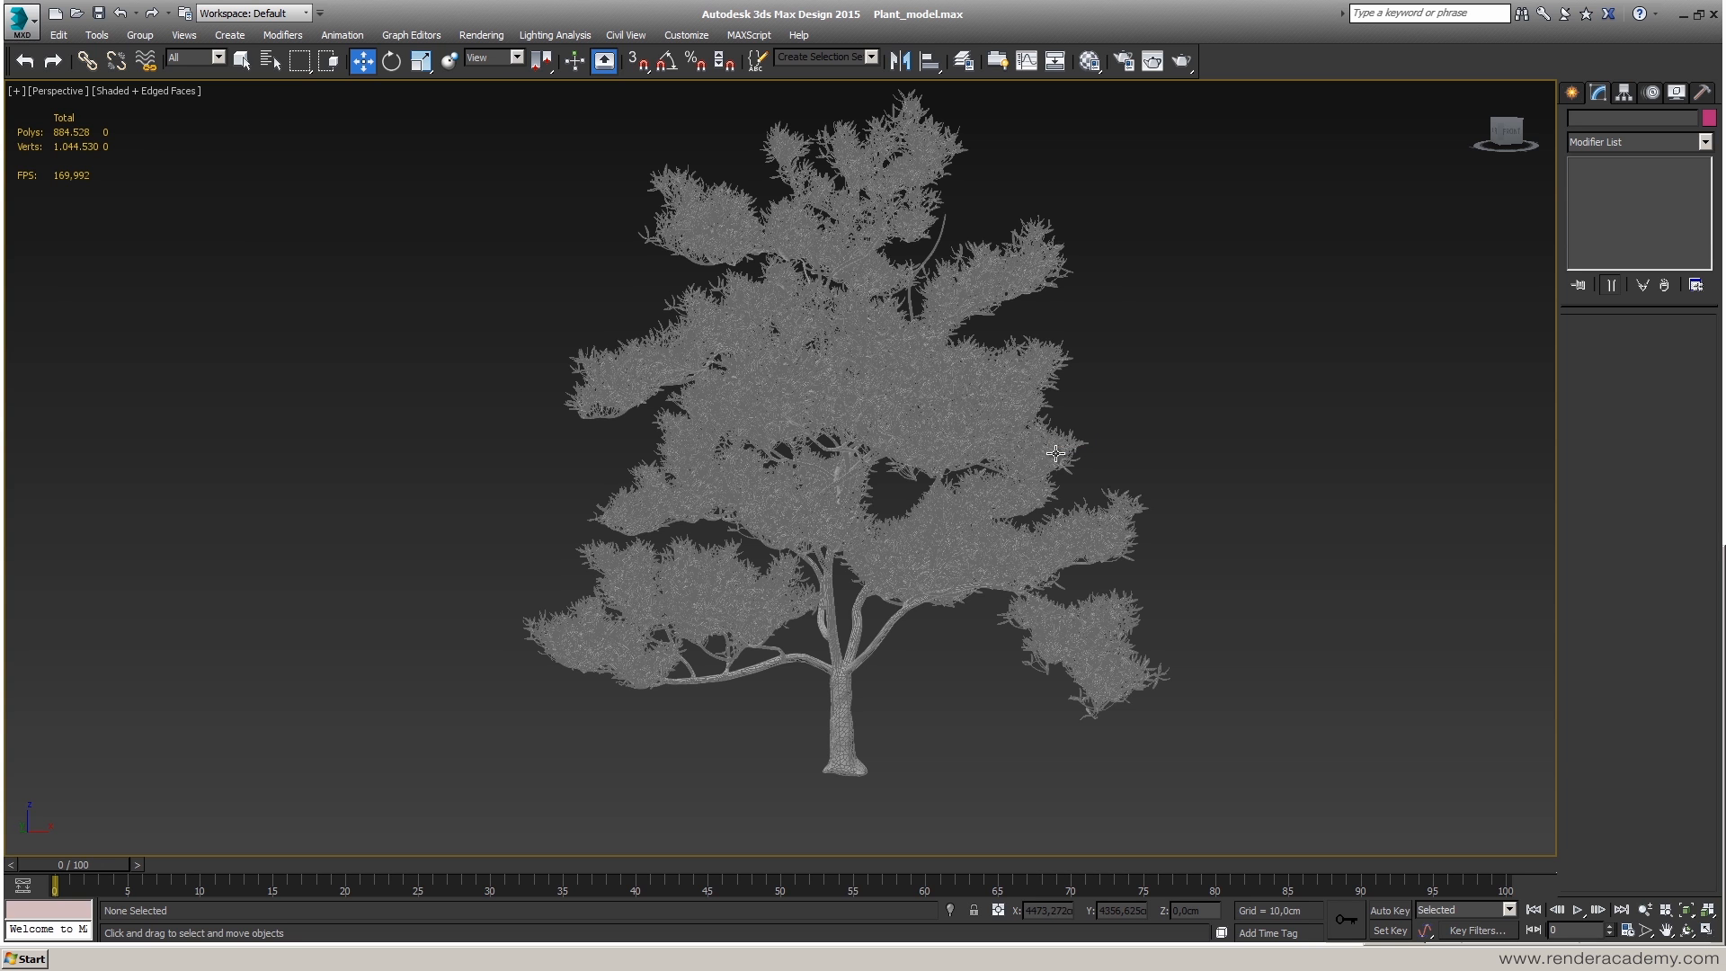
# - Create a mental ray mr Proxy object on the ground beside the tree
pyautogui.click(1571, 93)
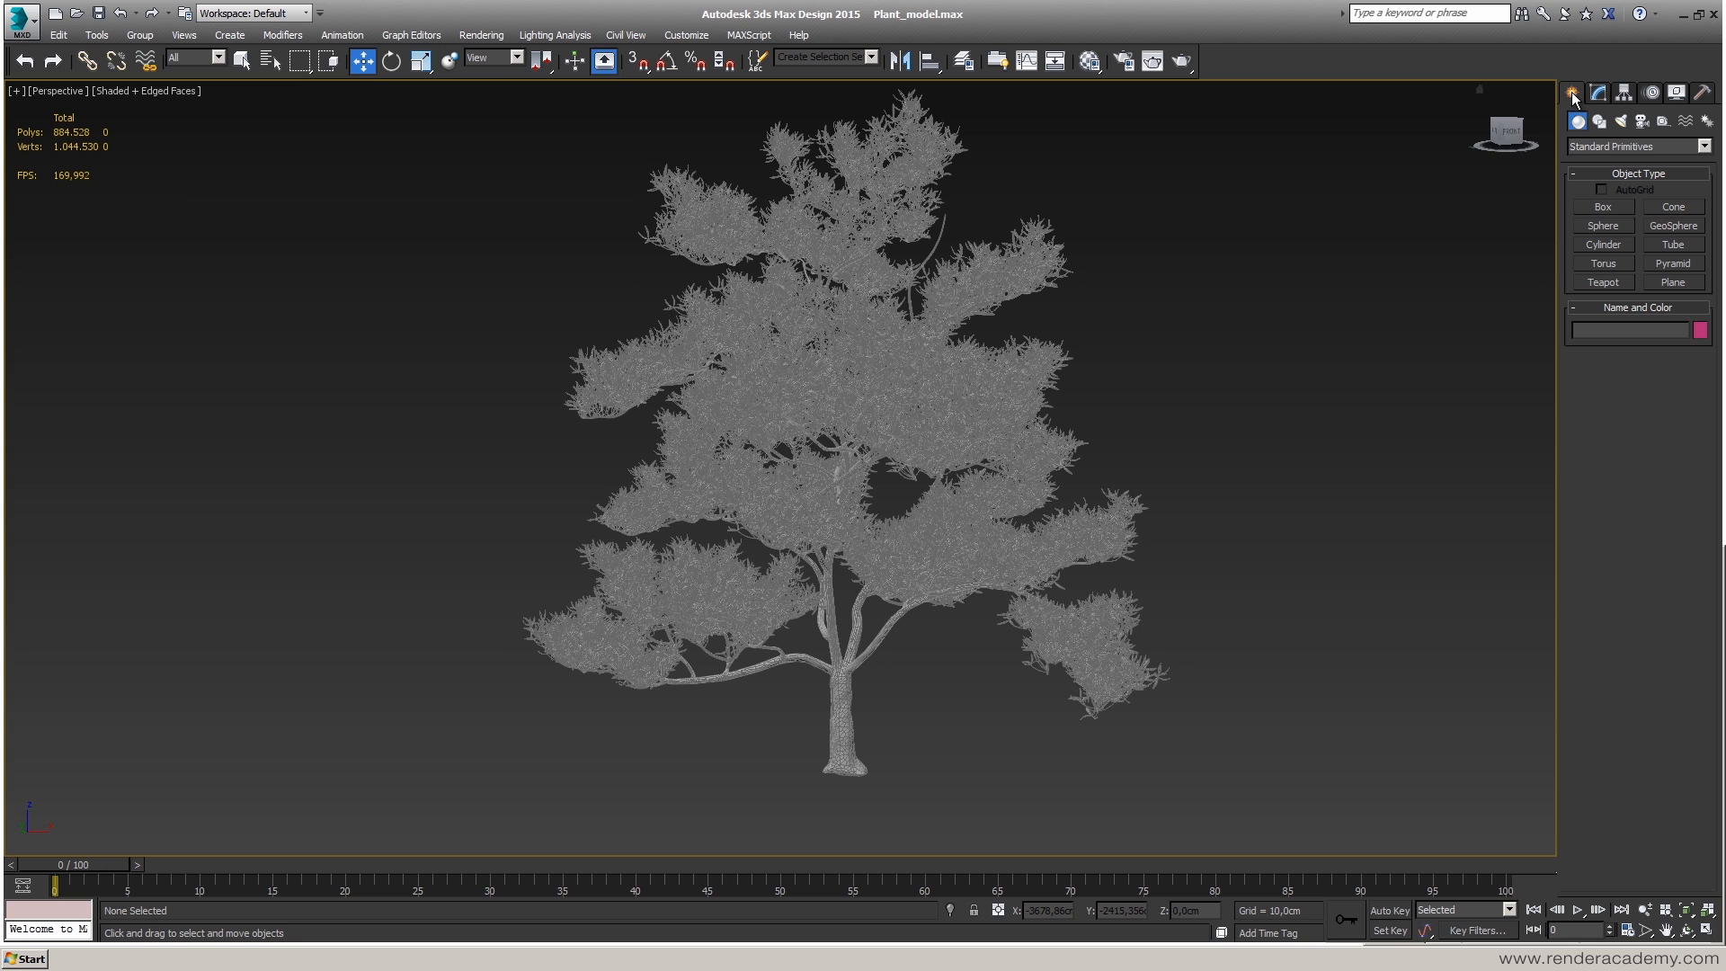
pyautogui.click(1589, 147)
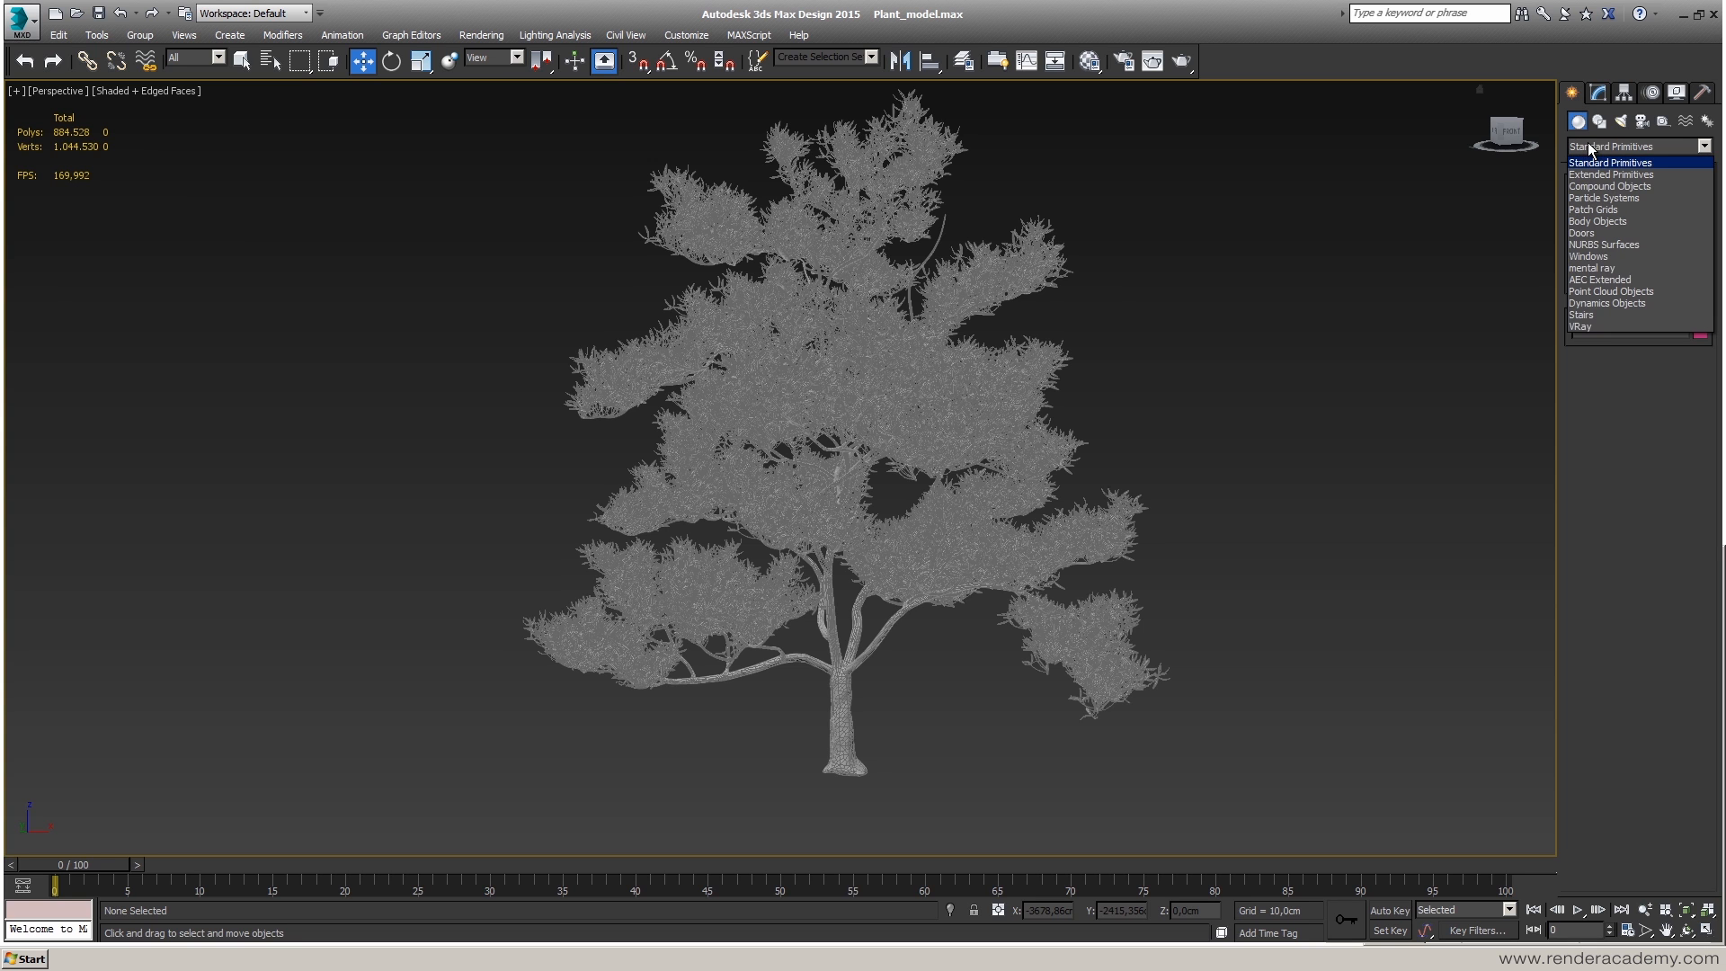
pyautogui.click(1599, 326)
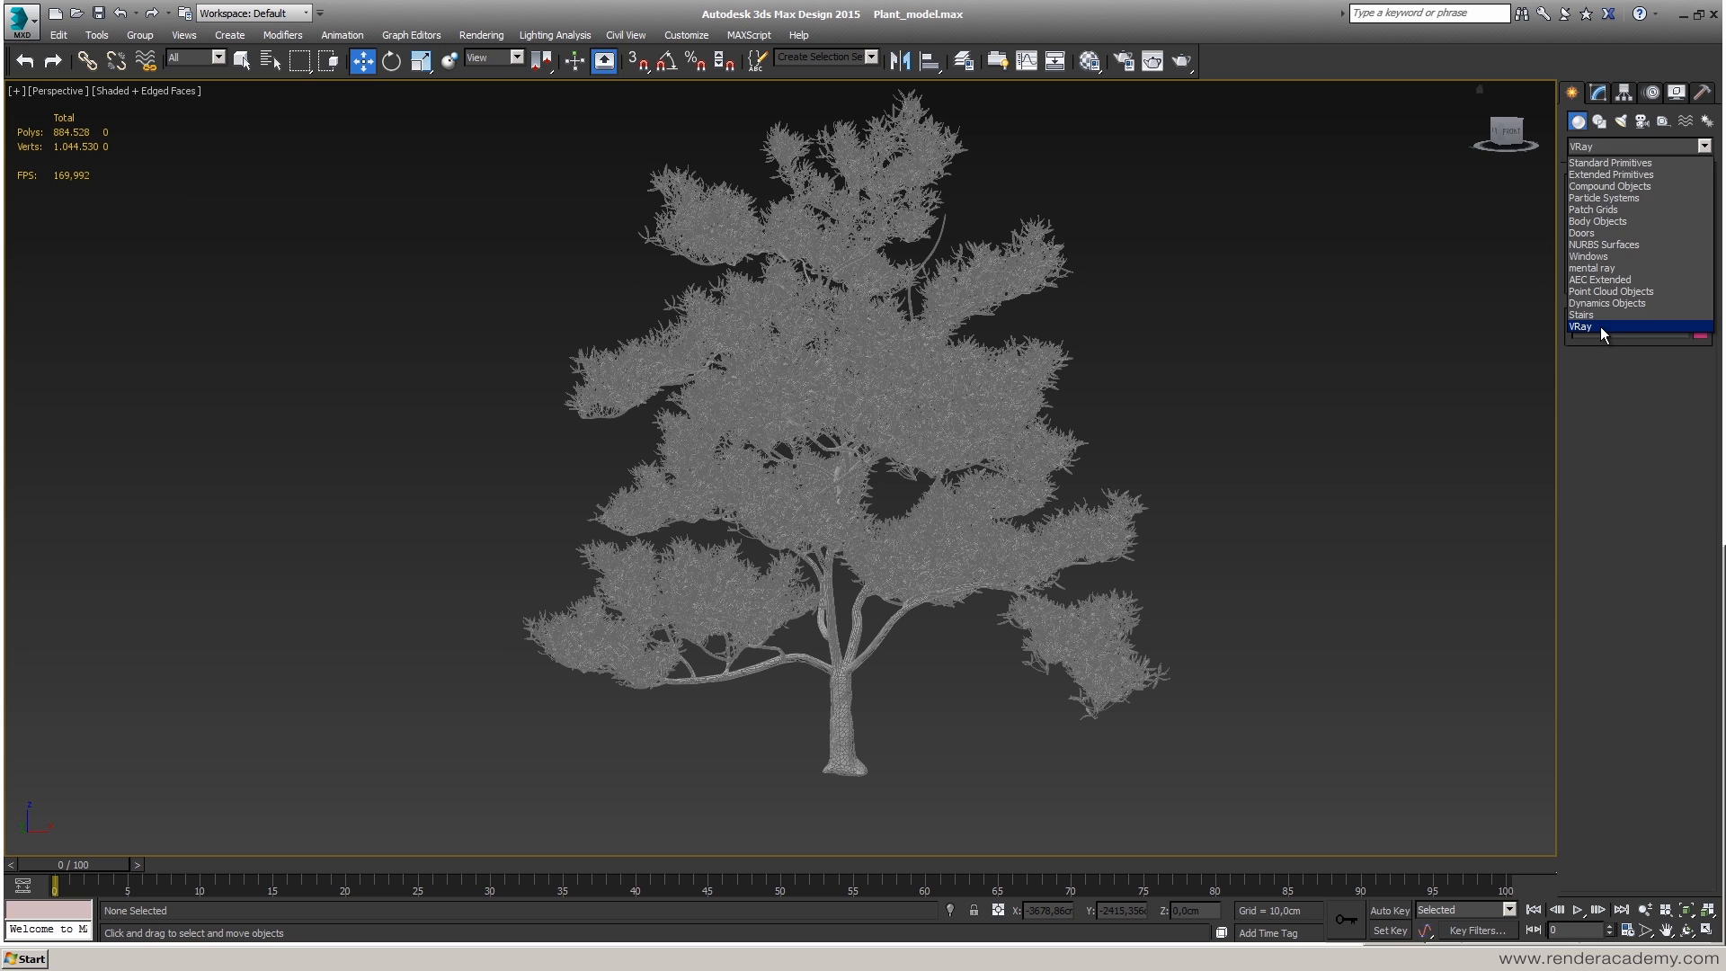
pyautogui.click(1605, 148)
pyautogui.click(1603, 267)
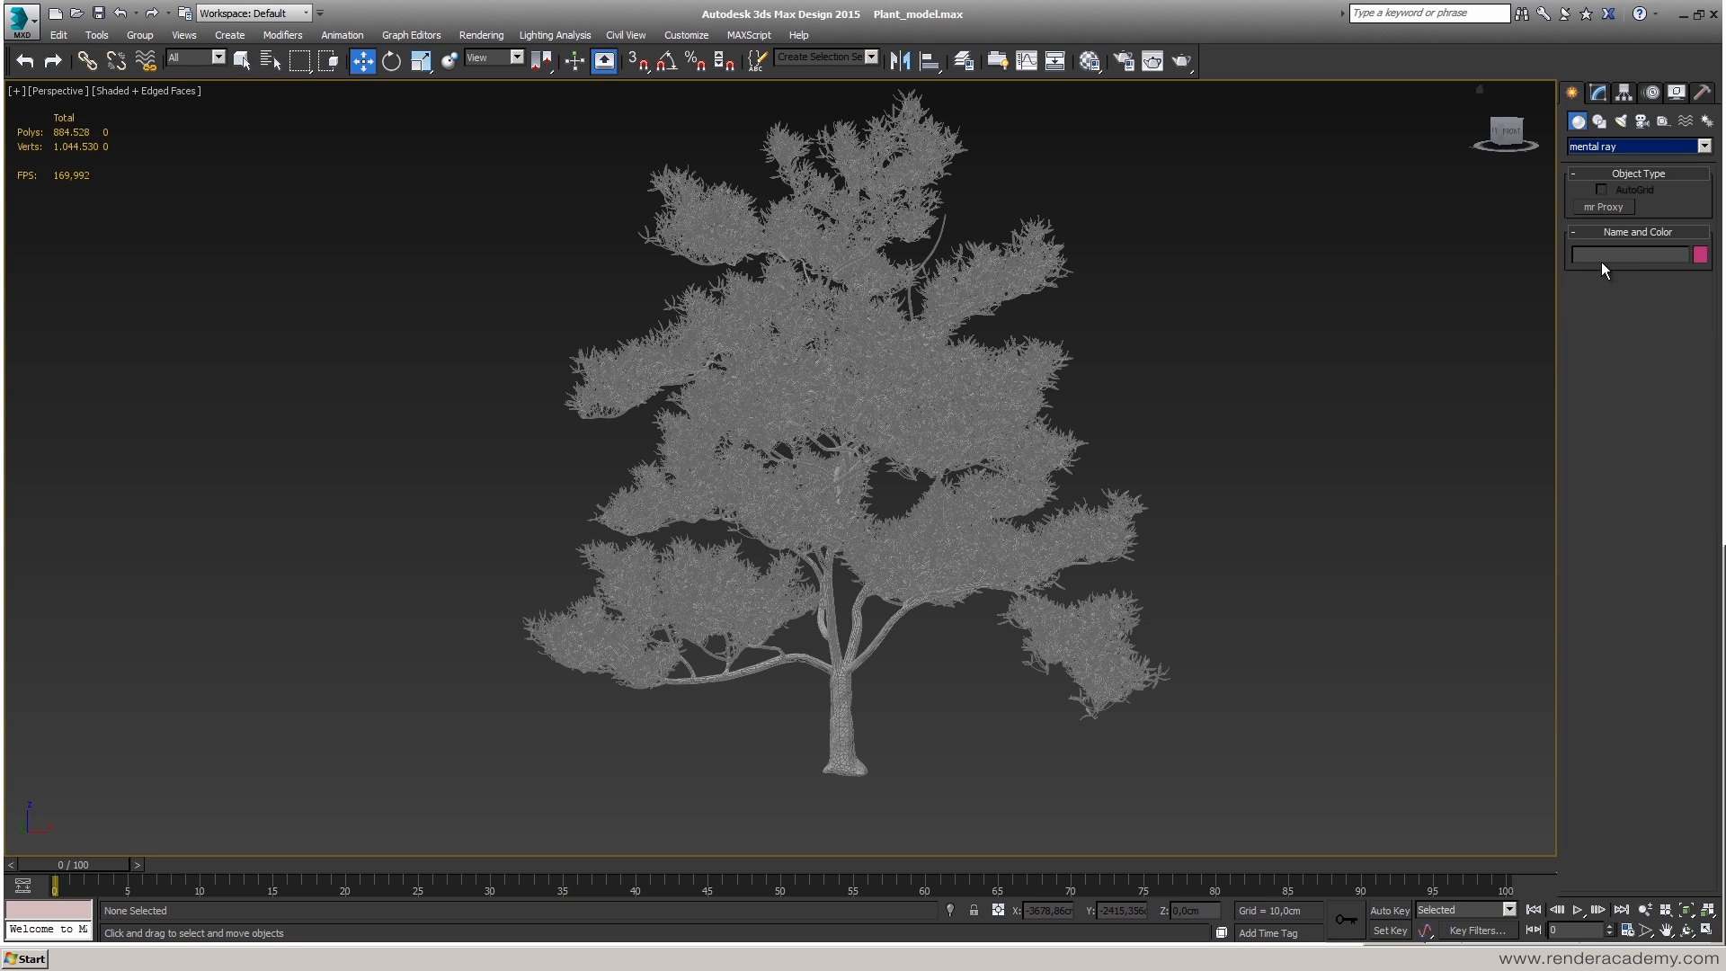
pyautogui.click(1603, 206)
pyautogui.moveTo(1348, 678); pyautogui.dragTo(1432, 397)
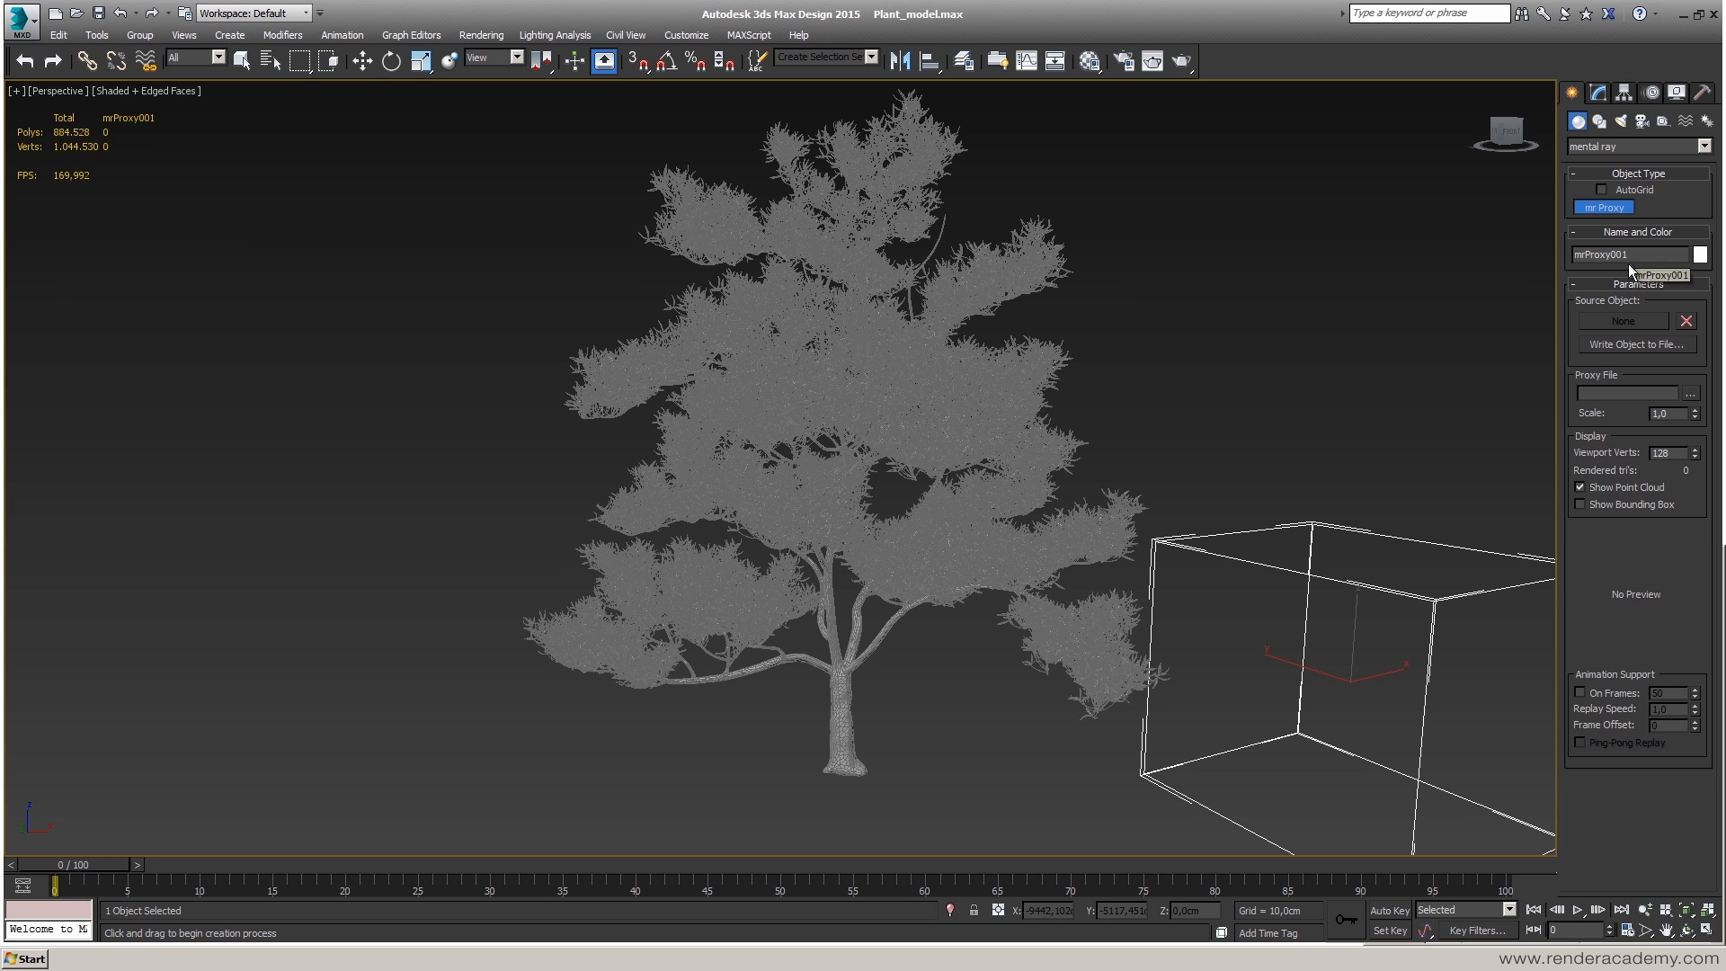
pyautogui.press('w')
pyautogui.click(1441, 375)
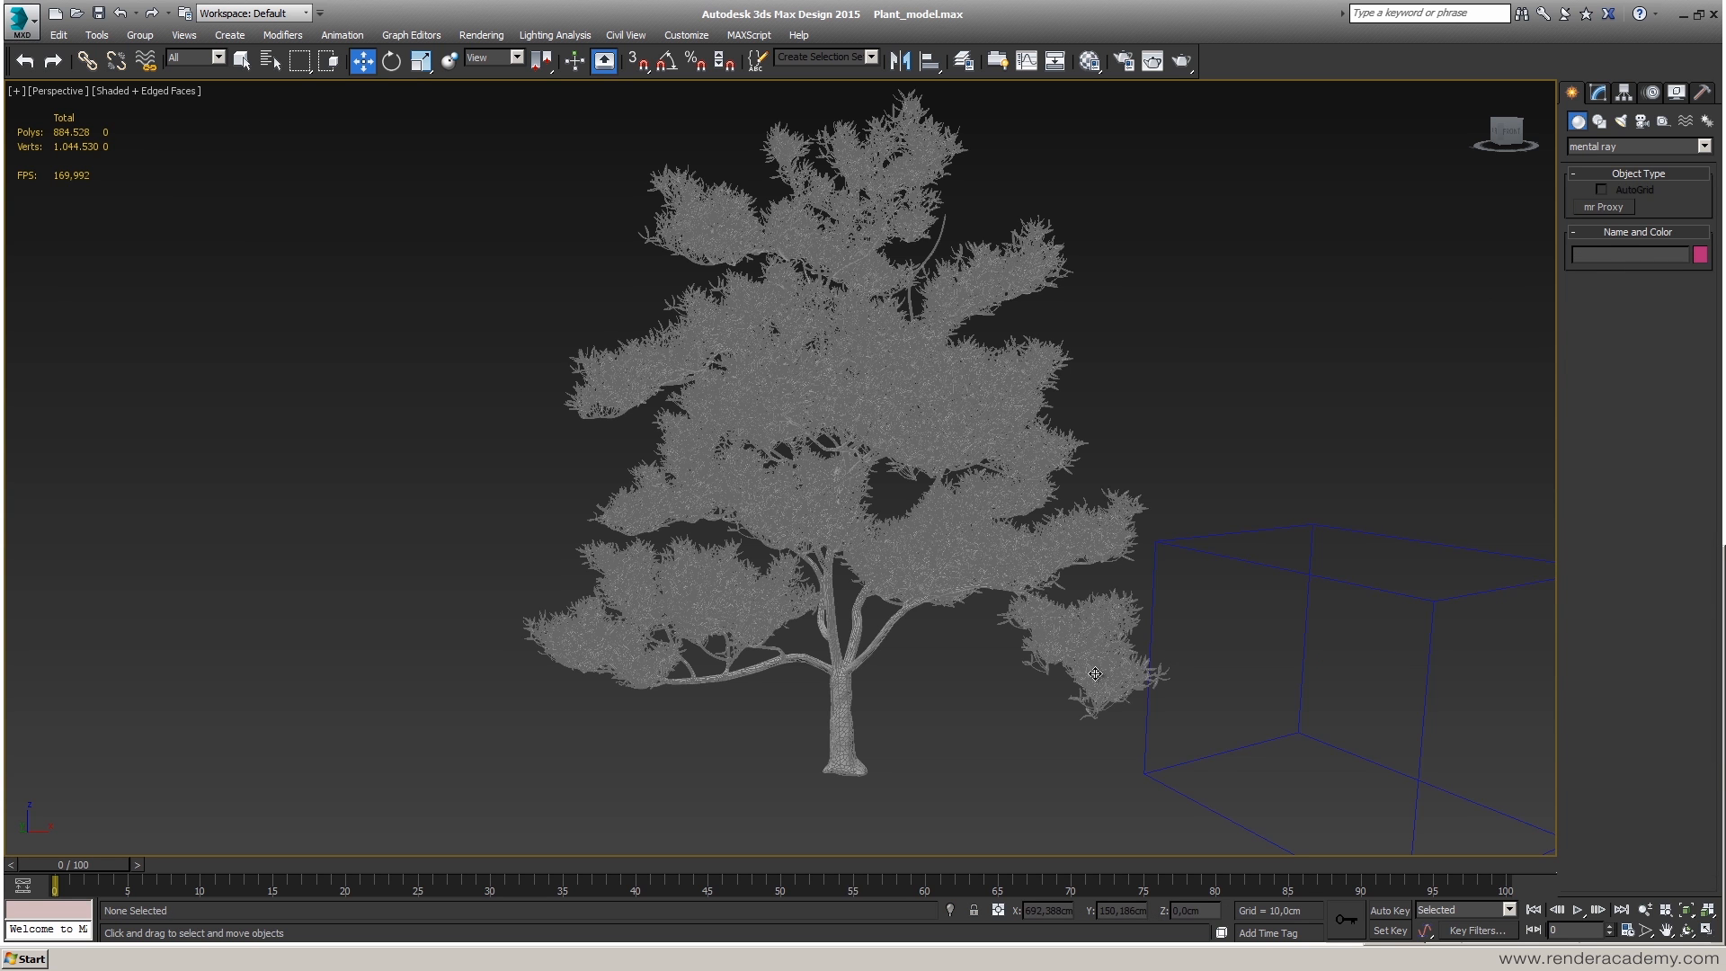
# - Assign material ID 1 to all polygons of the Bark object at Element level
pyautogui.click(1095, 673)
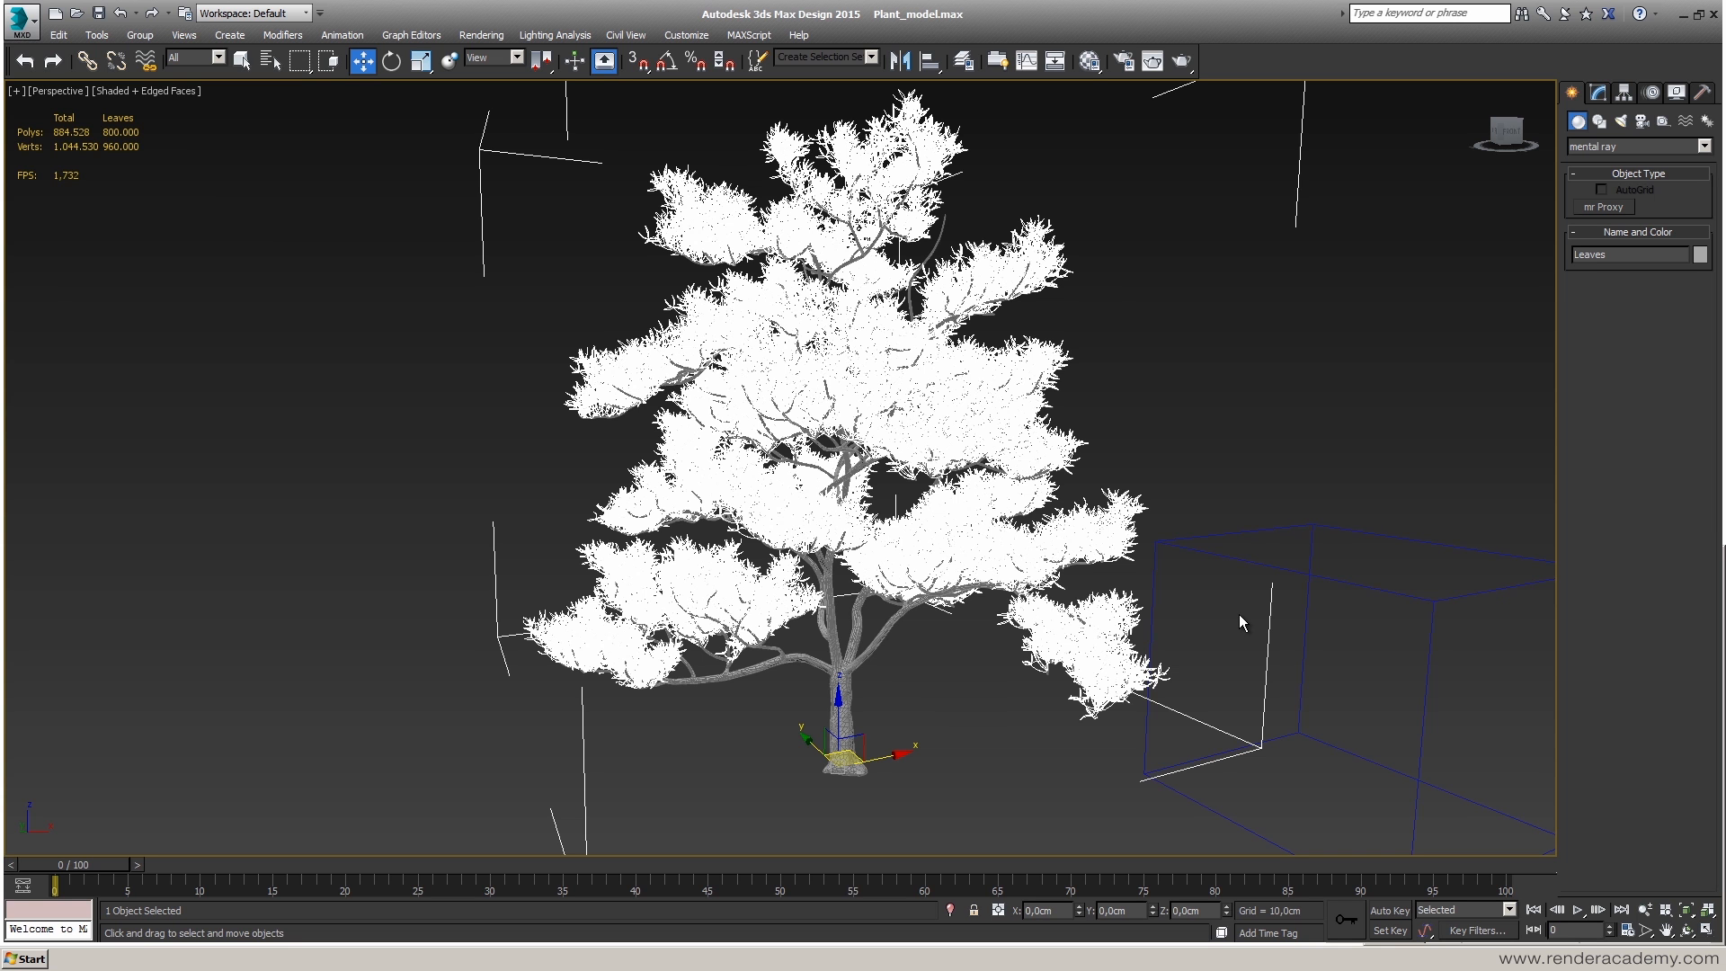
pyautogui.click(996, 663)
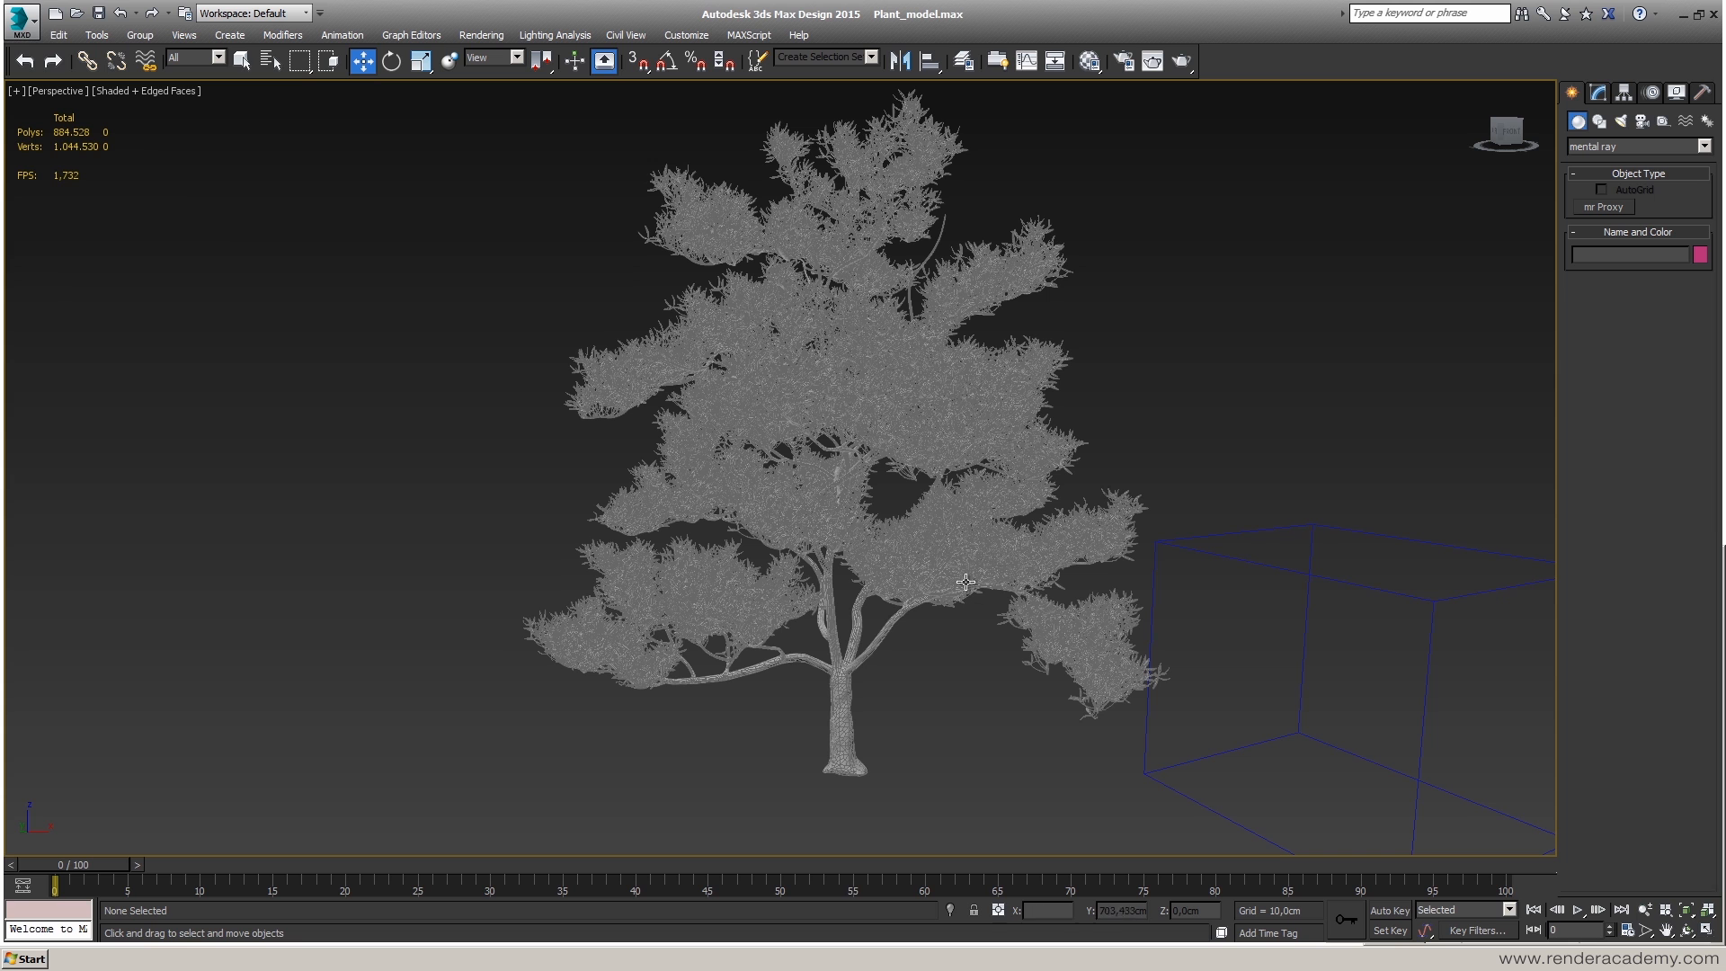
pyautogui.click(852, 692)
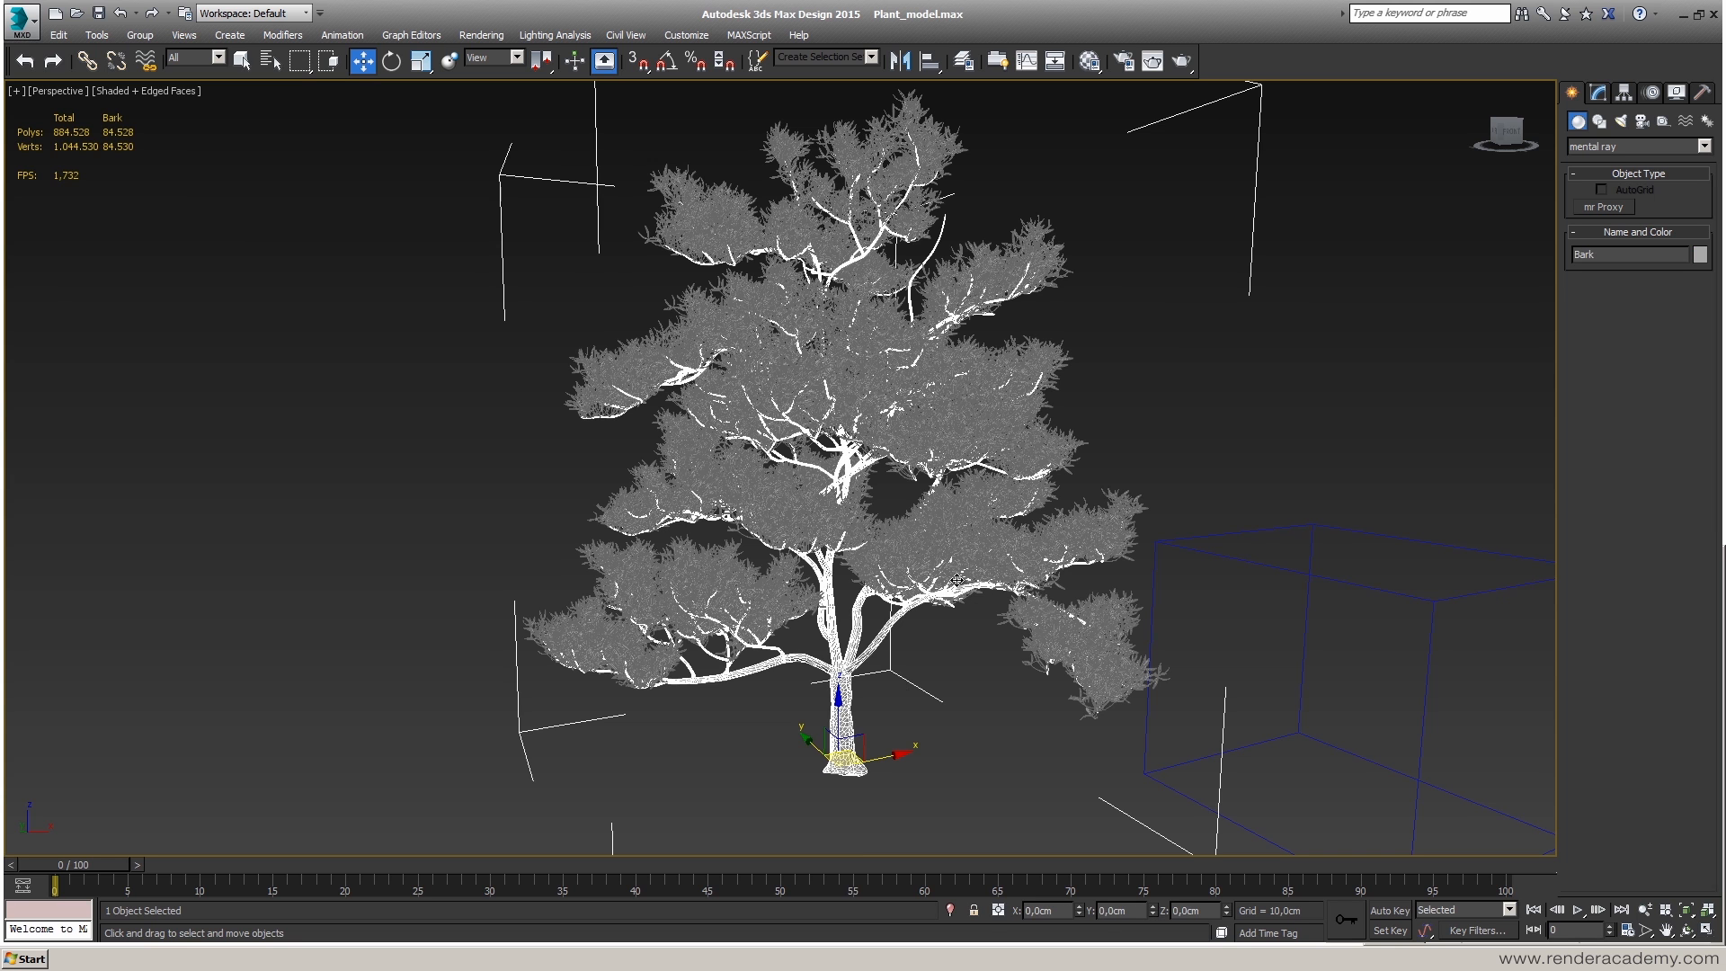
pyautogui.click(1598, 99)
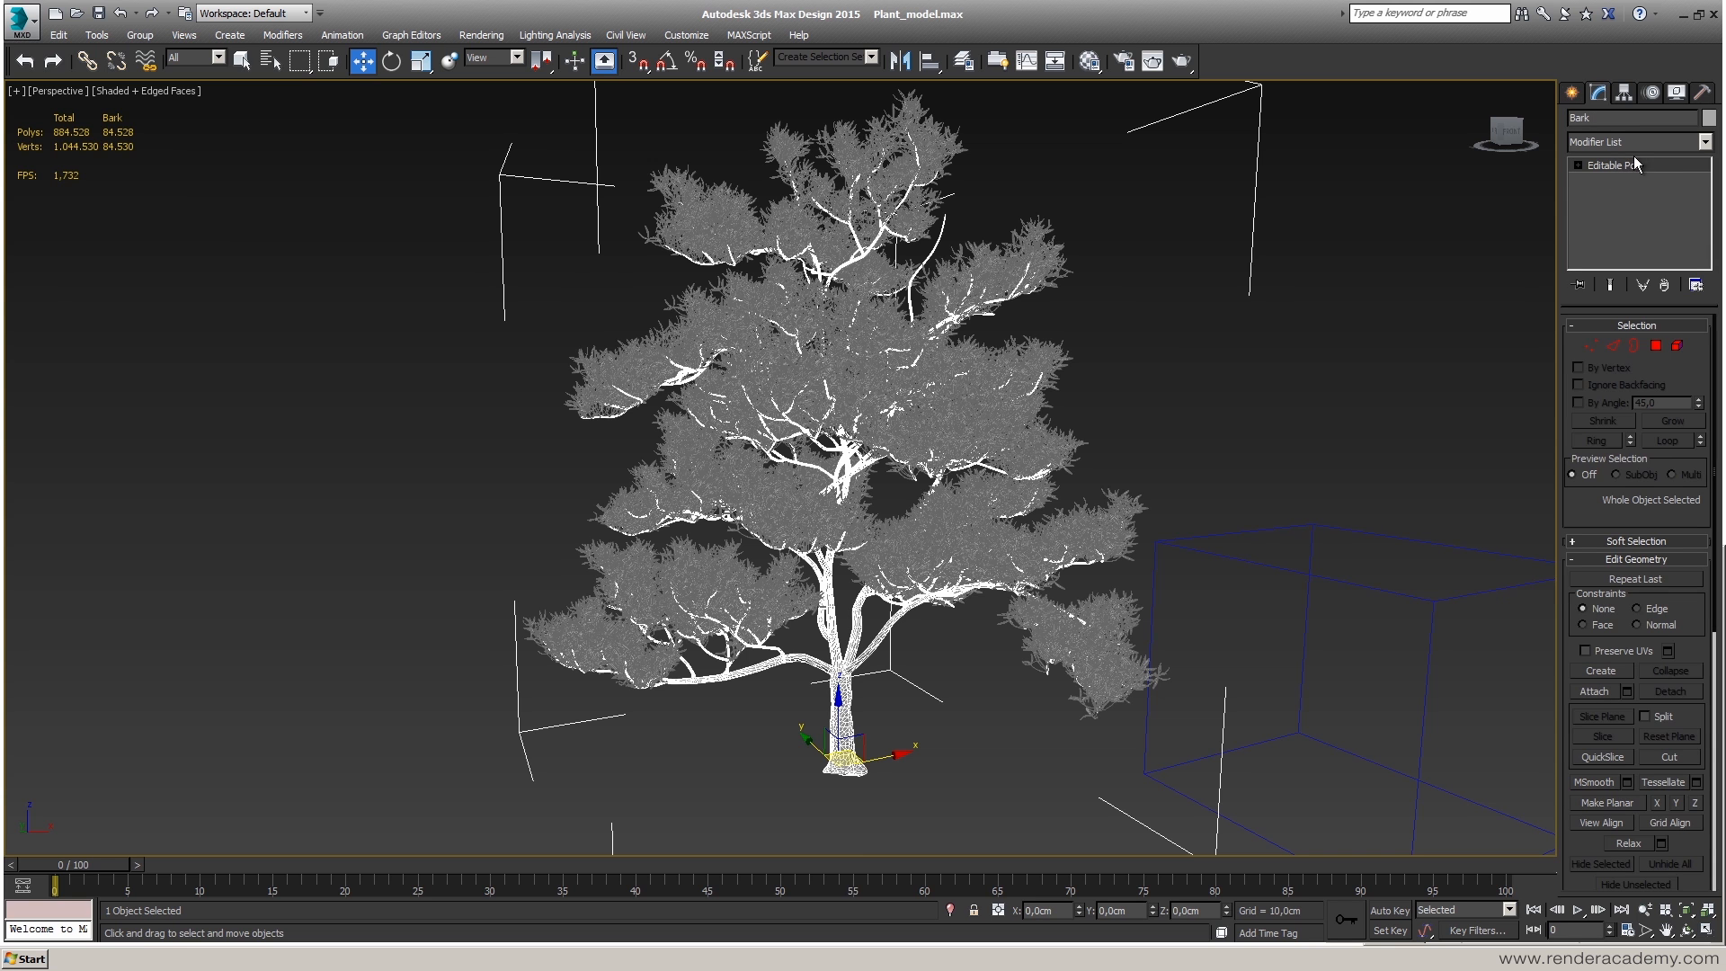
pyautogui.click(1677, 346)
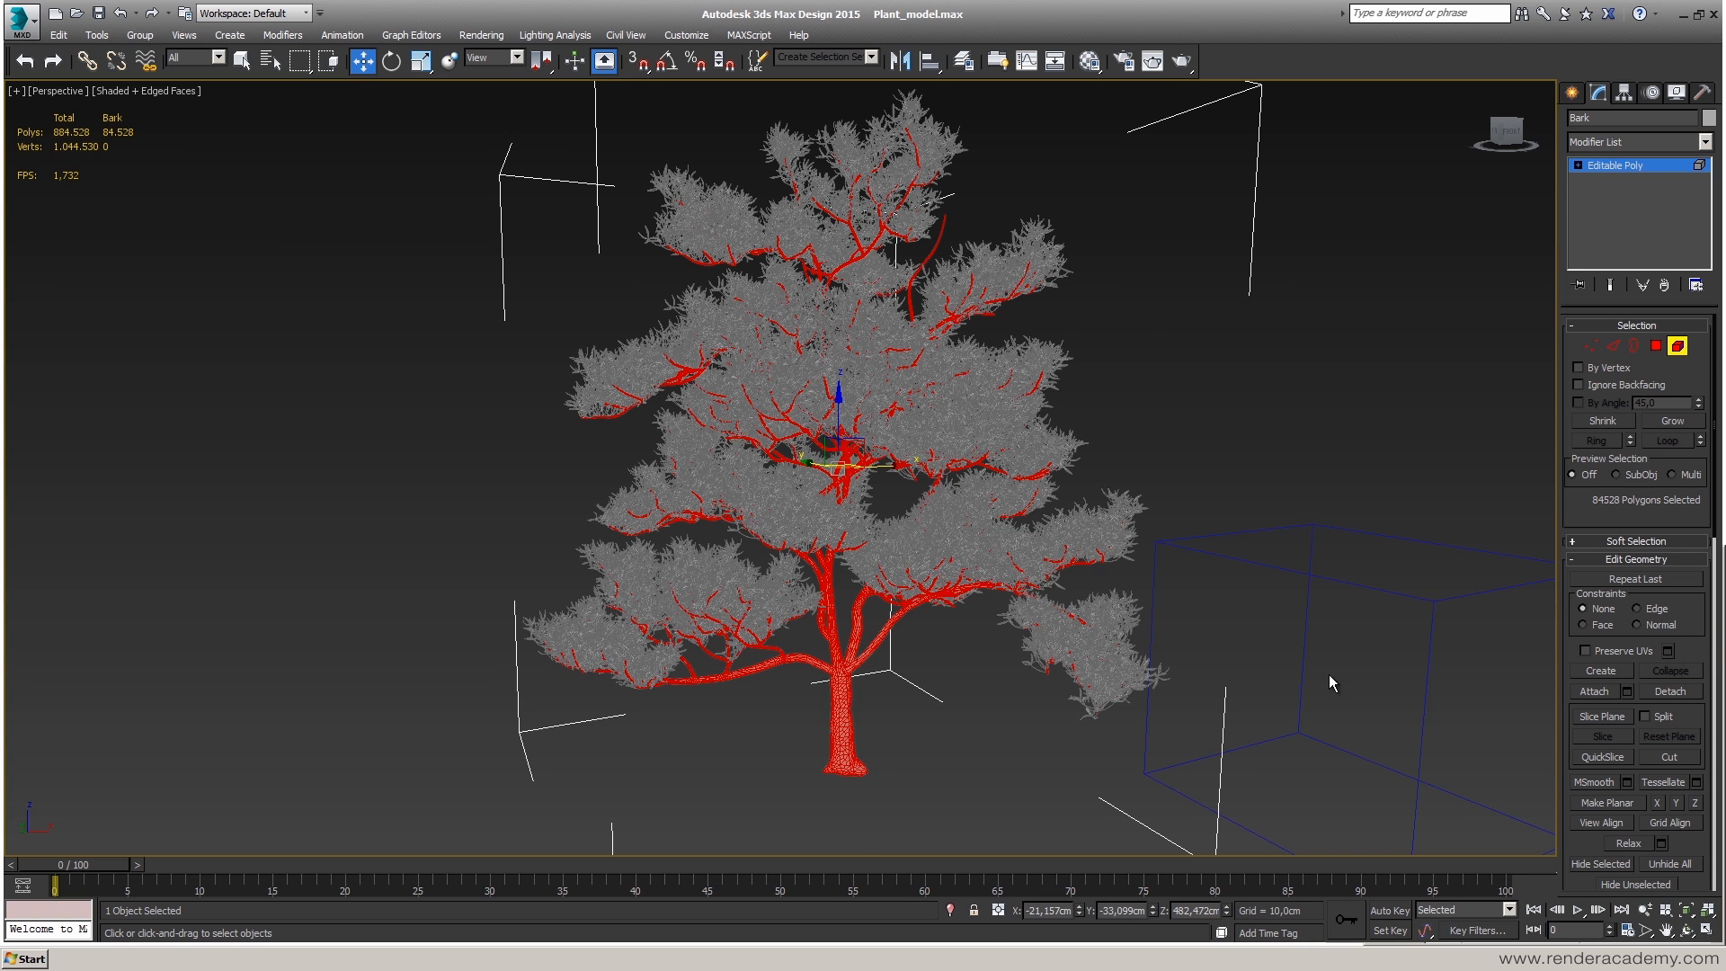
pyautogui.moveTo(1708, 670); pyautogui.dragTo(1705, 350)
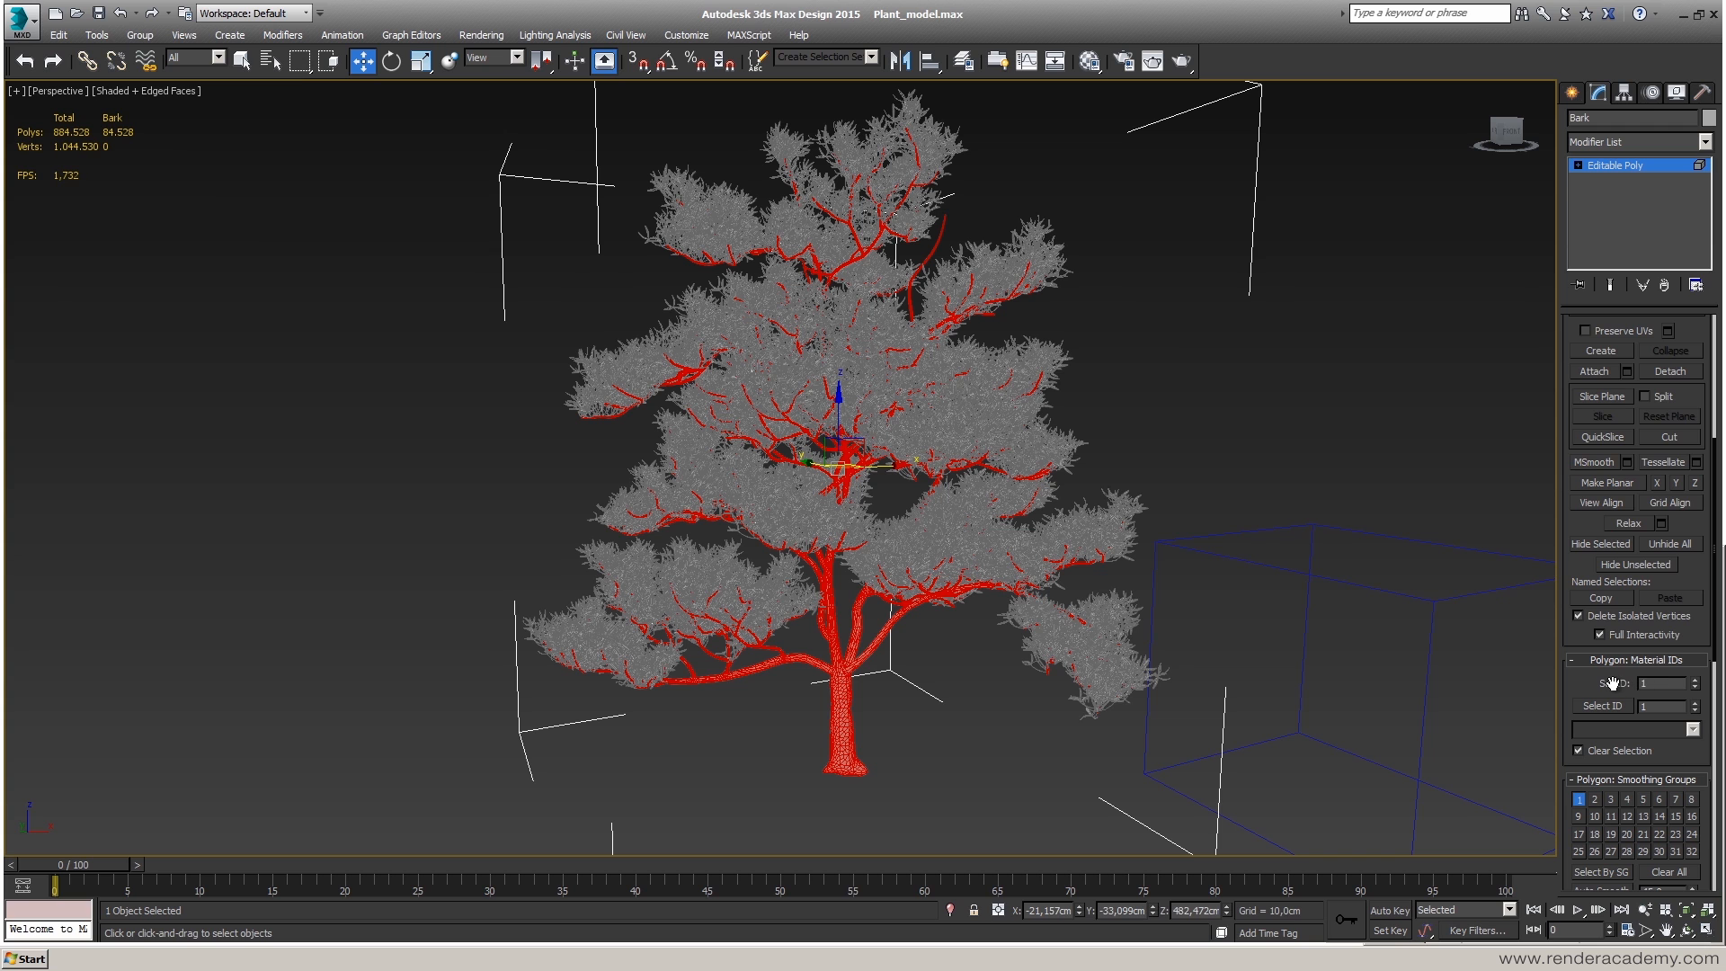
pyautogui.doubleClick(1647, 683)
pyautogui.write('1')
pyautogui.click(1696, 686)
pyautogui.click(1616, 165)
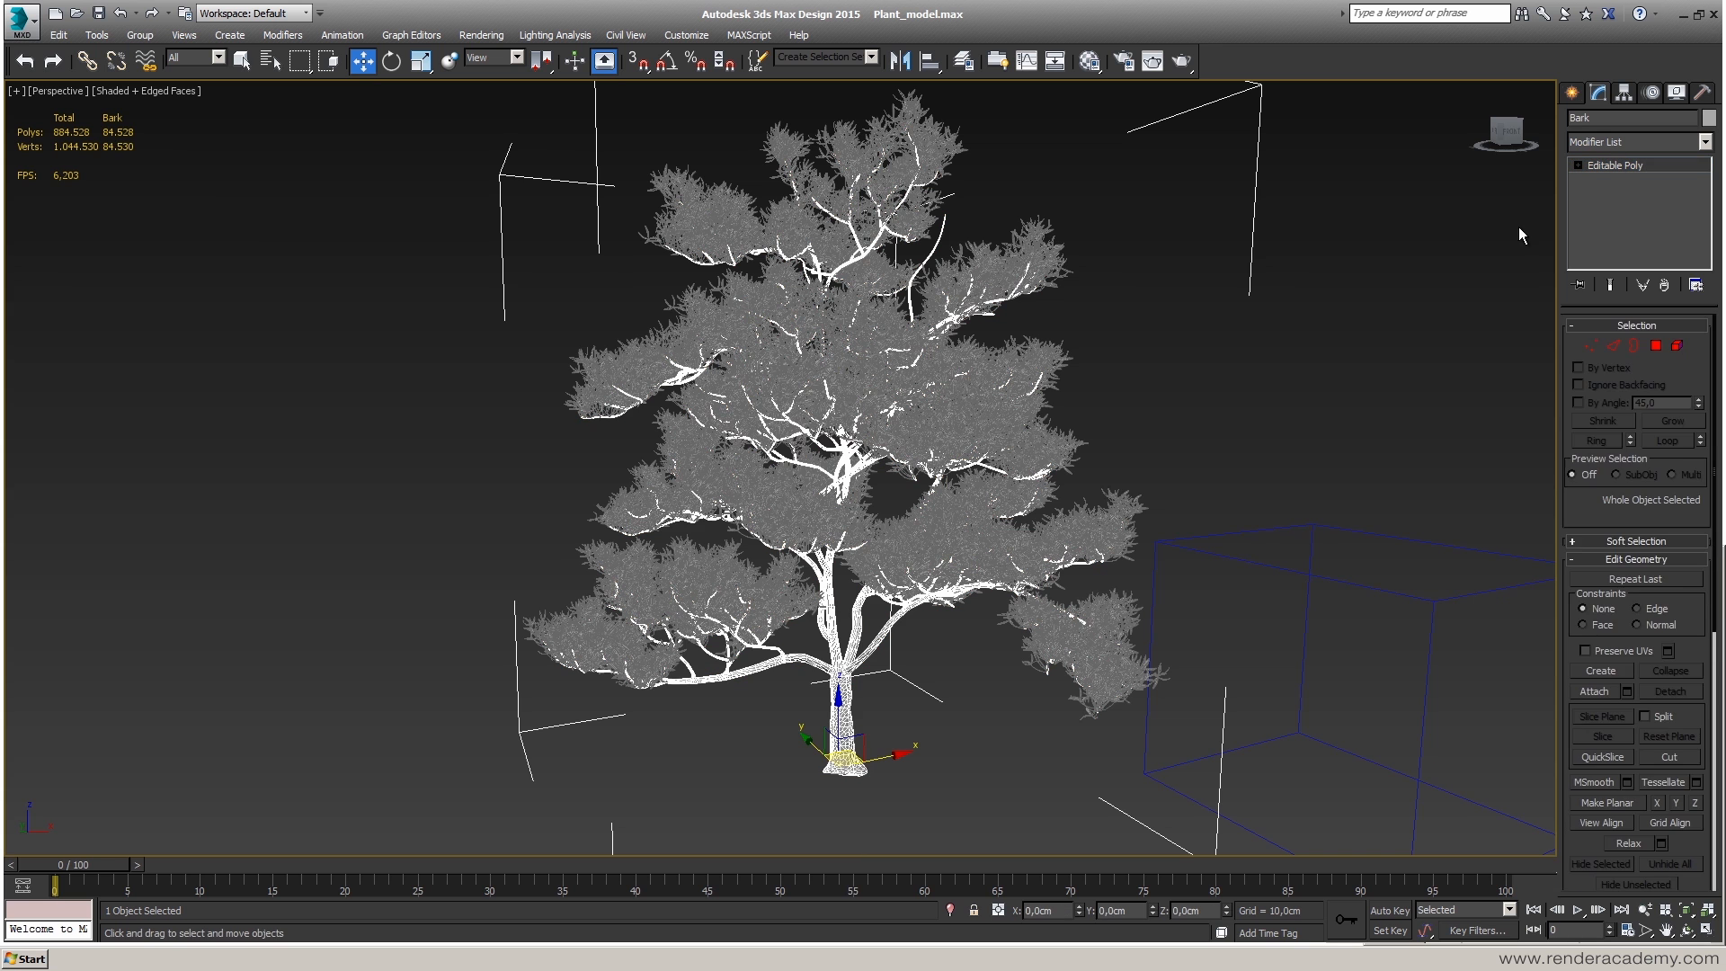
# - Assign material ID 2 to all polygons of the Leaves object at Element level
pyautogui.click(1038, 352)
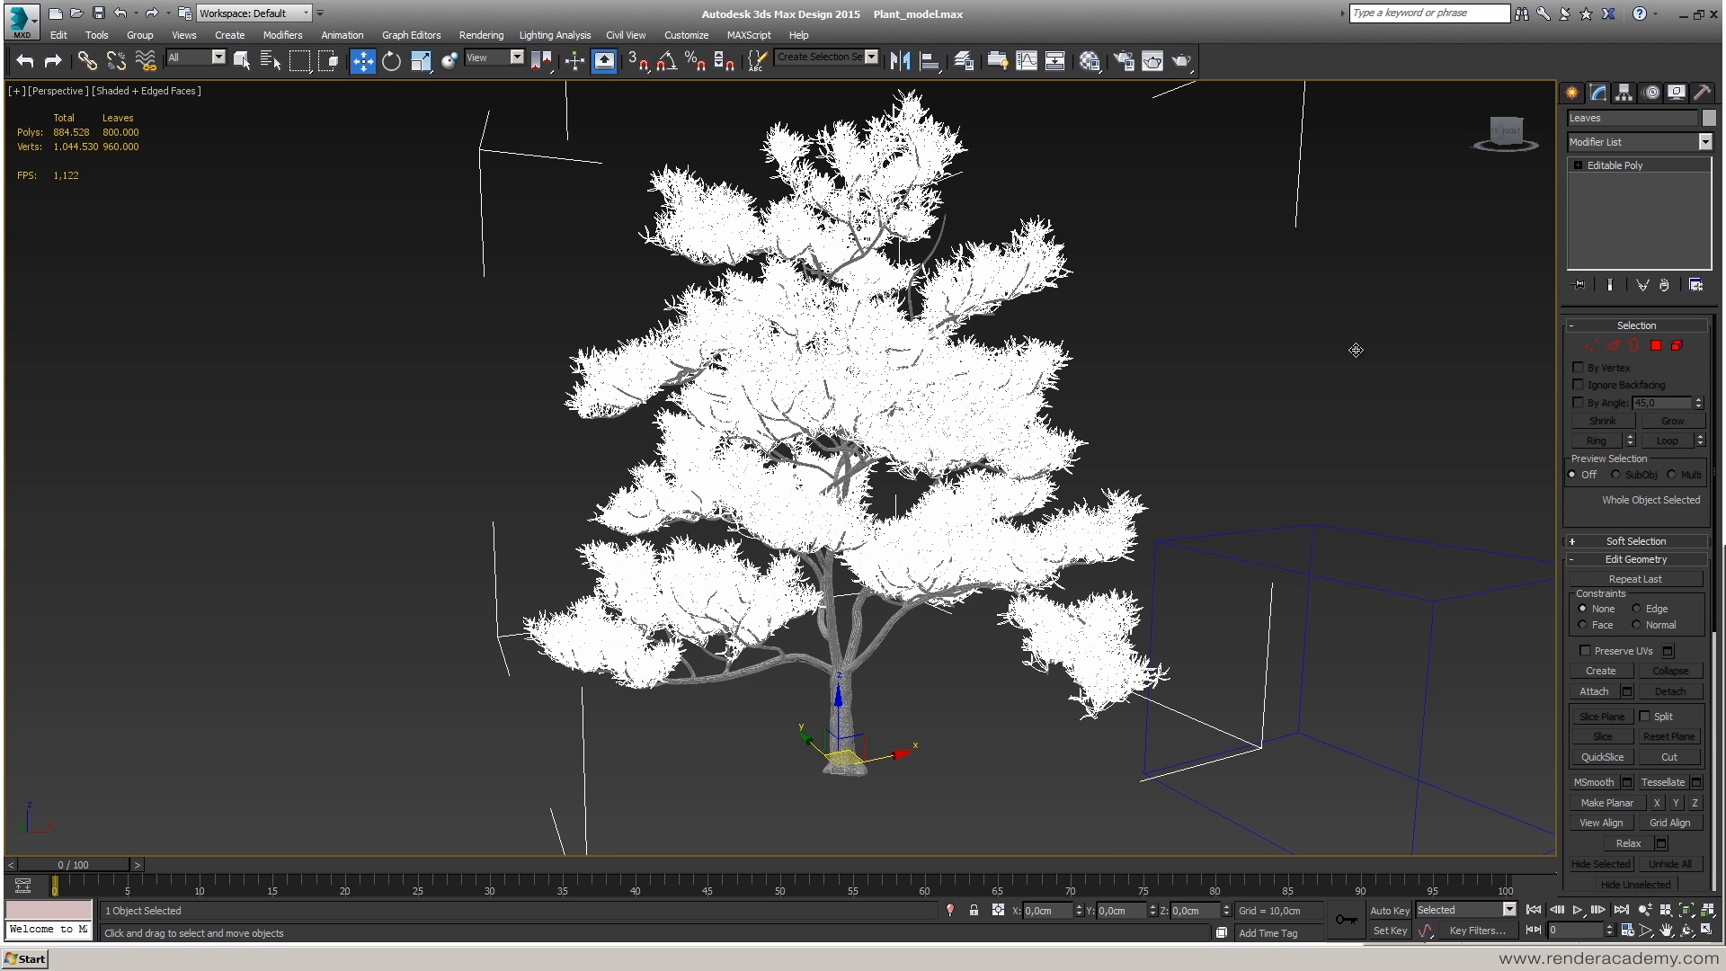
pyautogui.click(1677, 345)
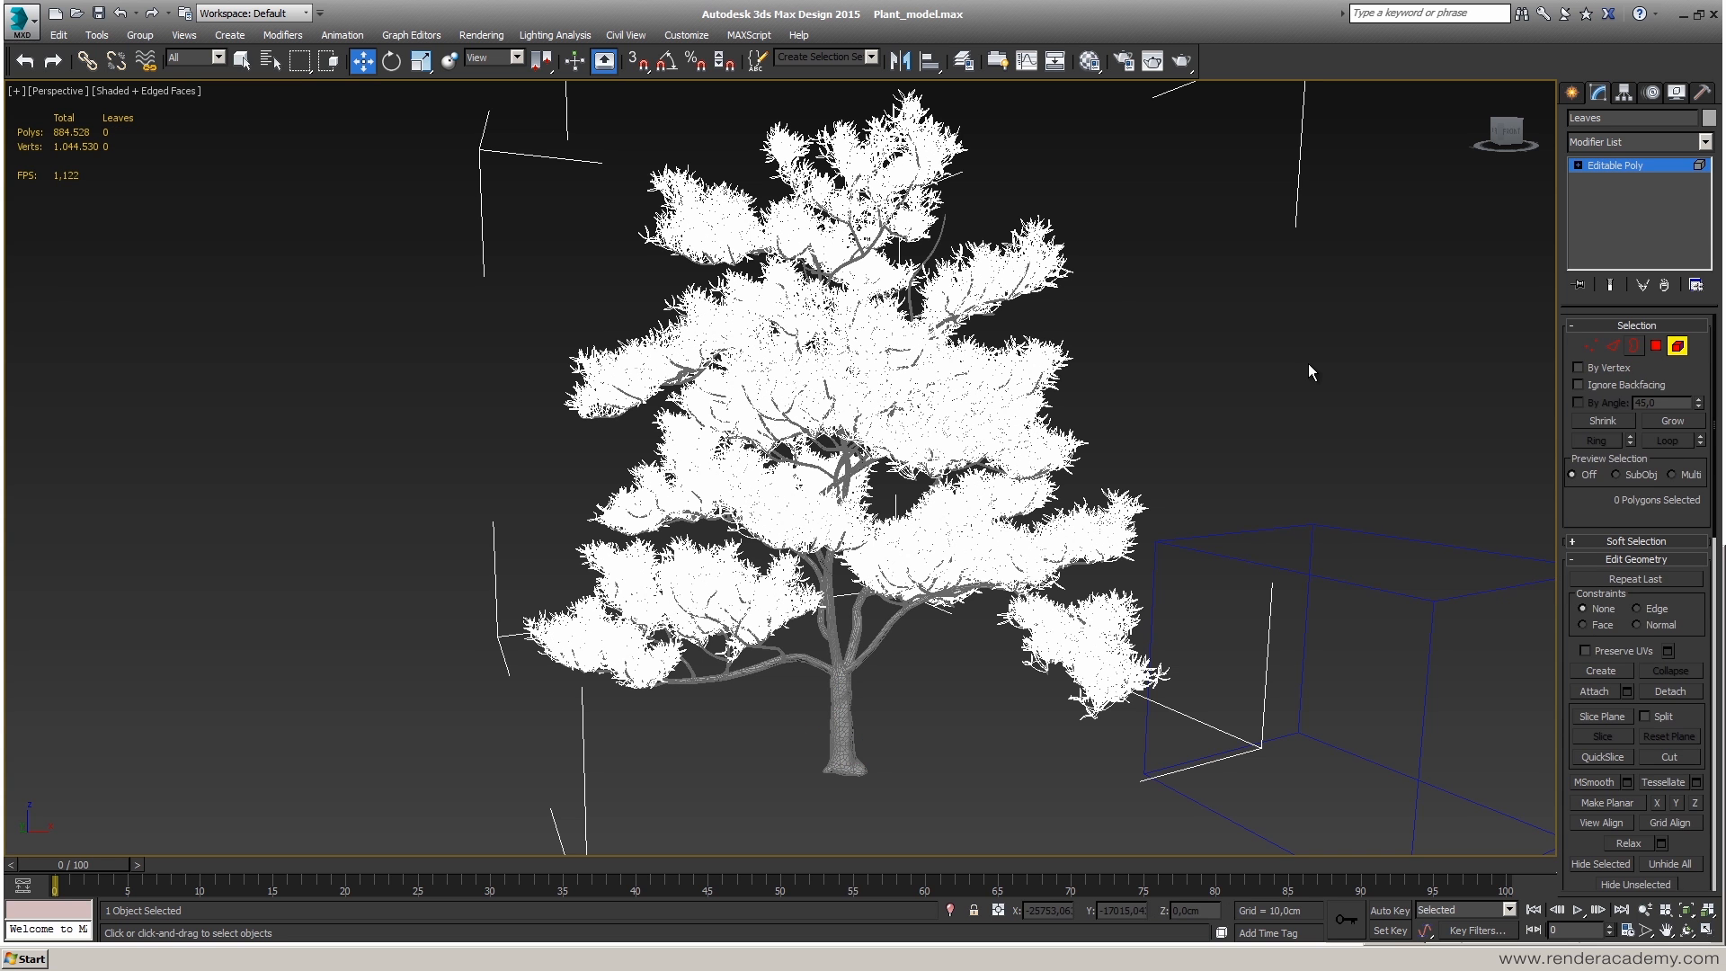
pyautogui.hotkey('ctrl', 'a')
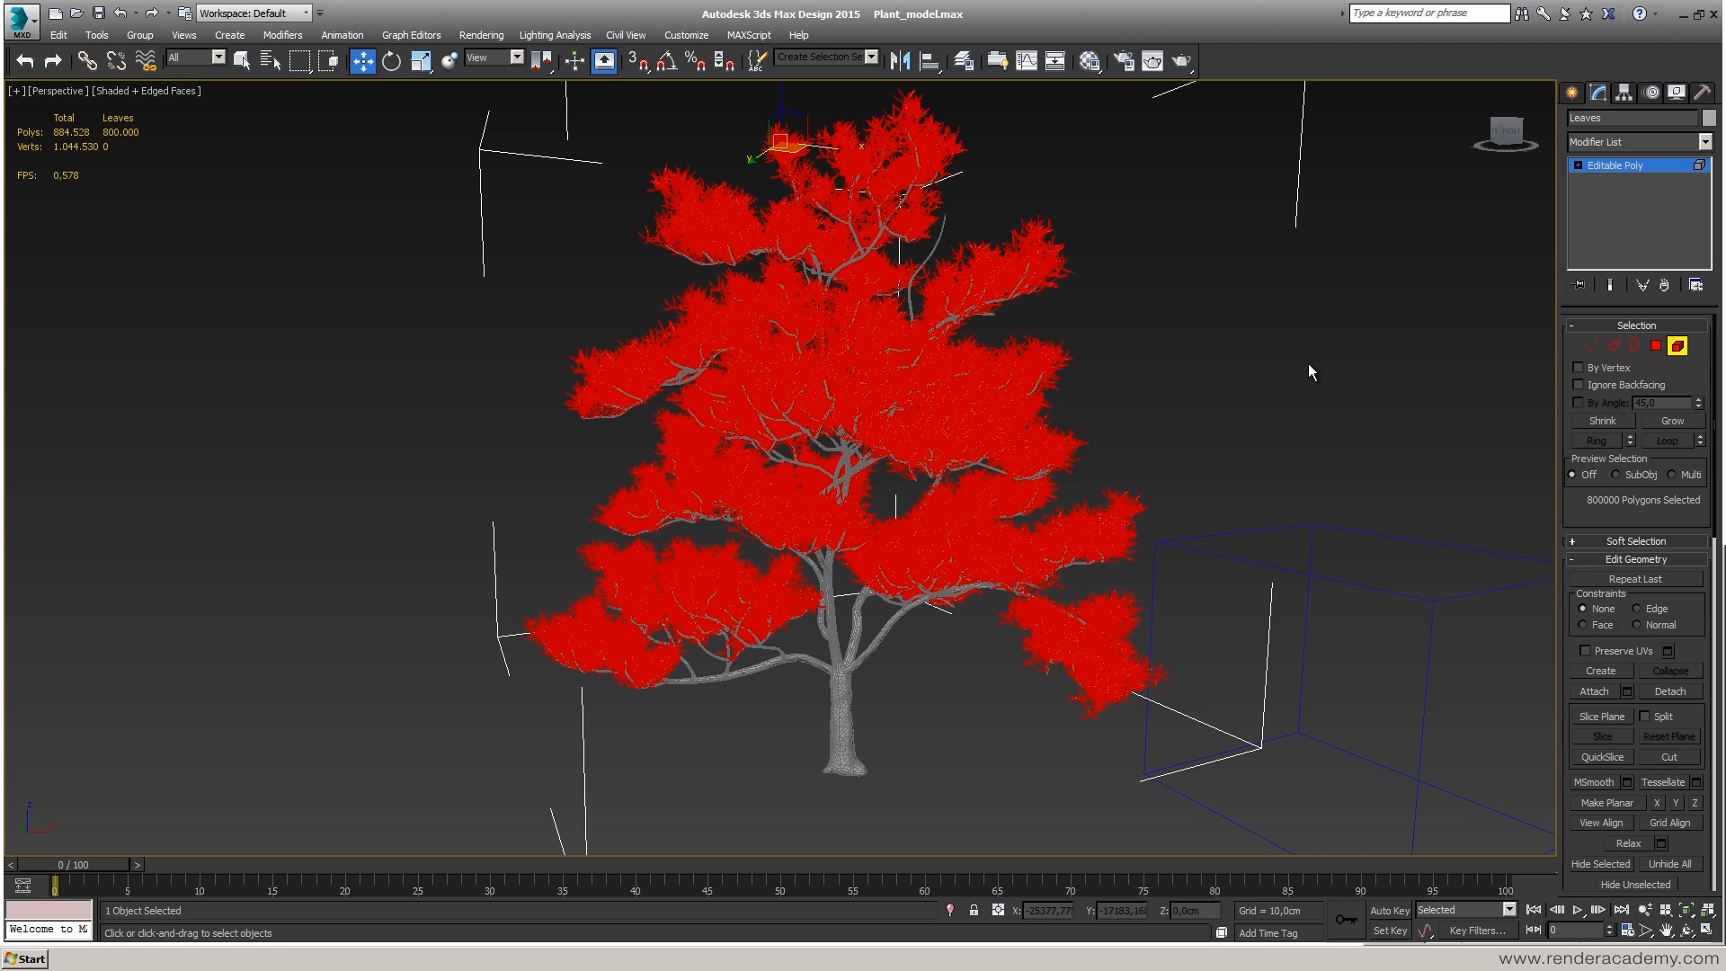
pyautogui.moveTo(1718, 536); pyautogui.dragTo(1718, 649)
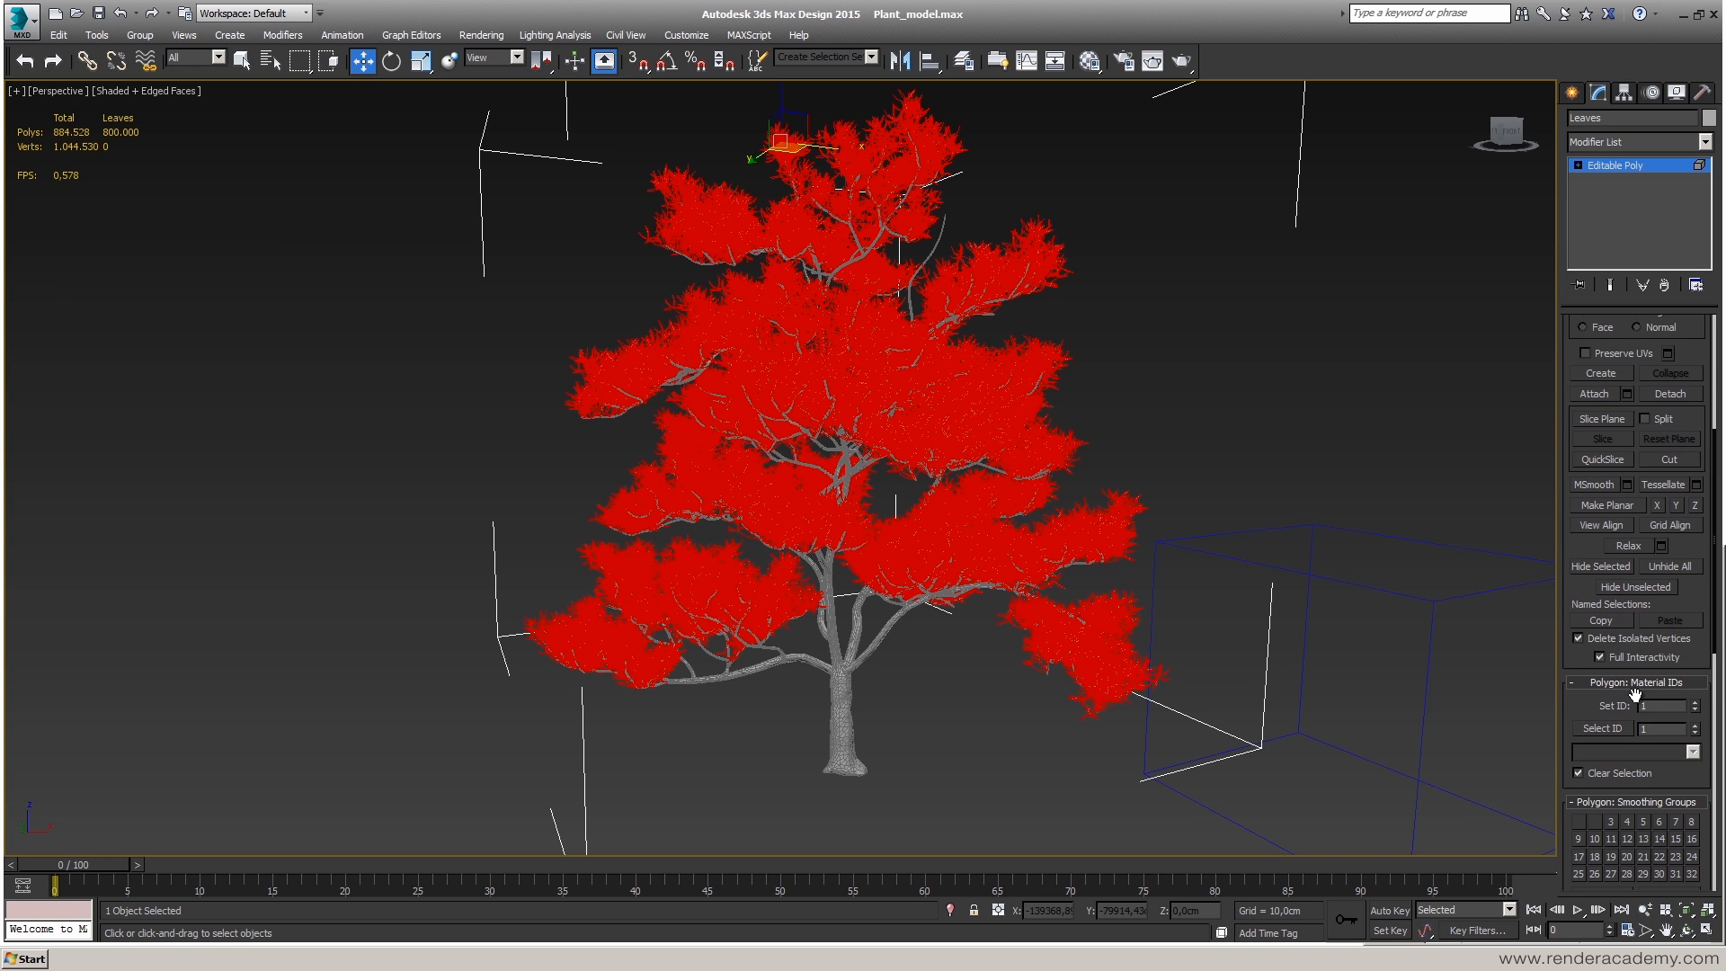
pyautogui.doubleClick(1649, 704)
pyautogui.write('2')
pyautogui.press('Return')
pyautogui.click(1605, 166)
pyautogui.click(1398, 369)
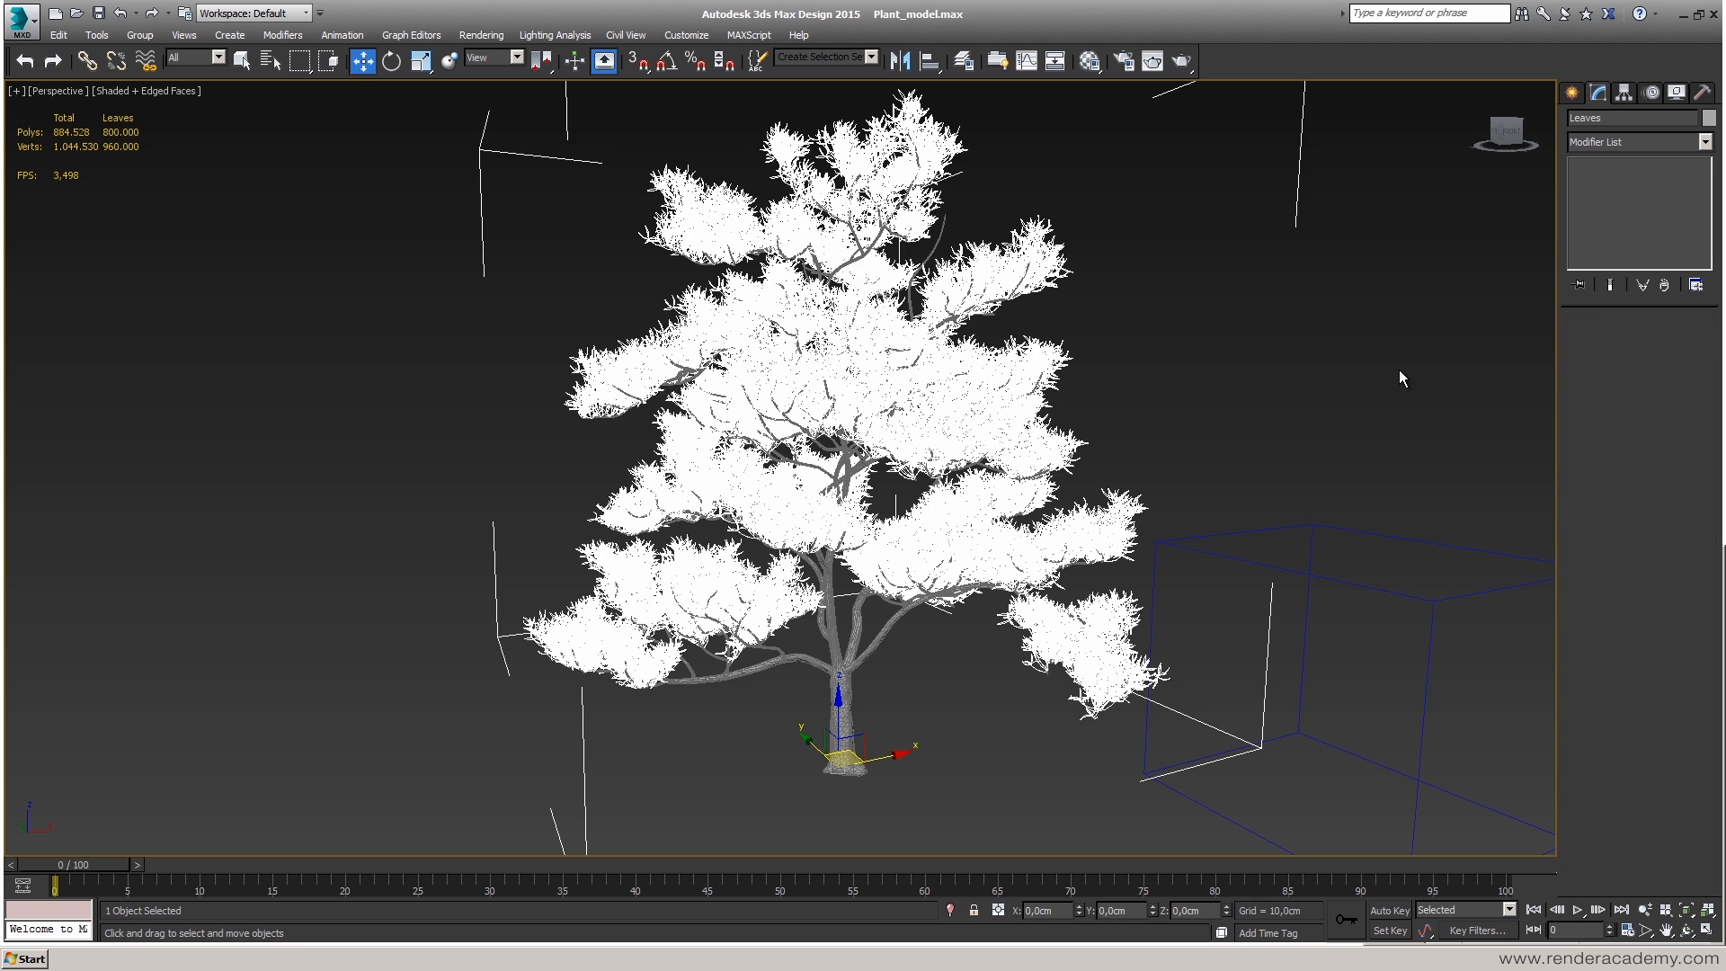
# - Attach the leaves to the bark and rename the combined object Plant
pyautogui.click(836, 731)
pyautogui.click(1594, 690)
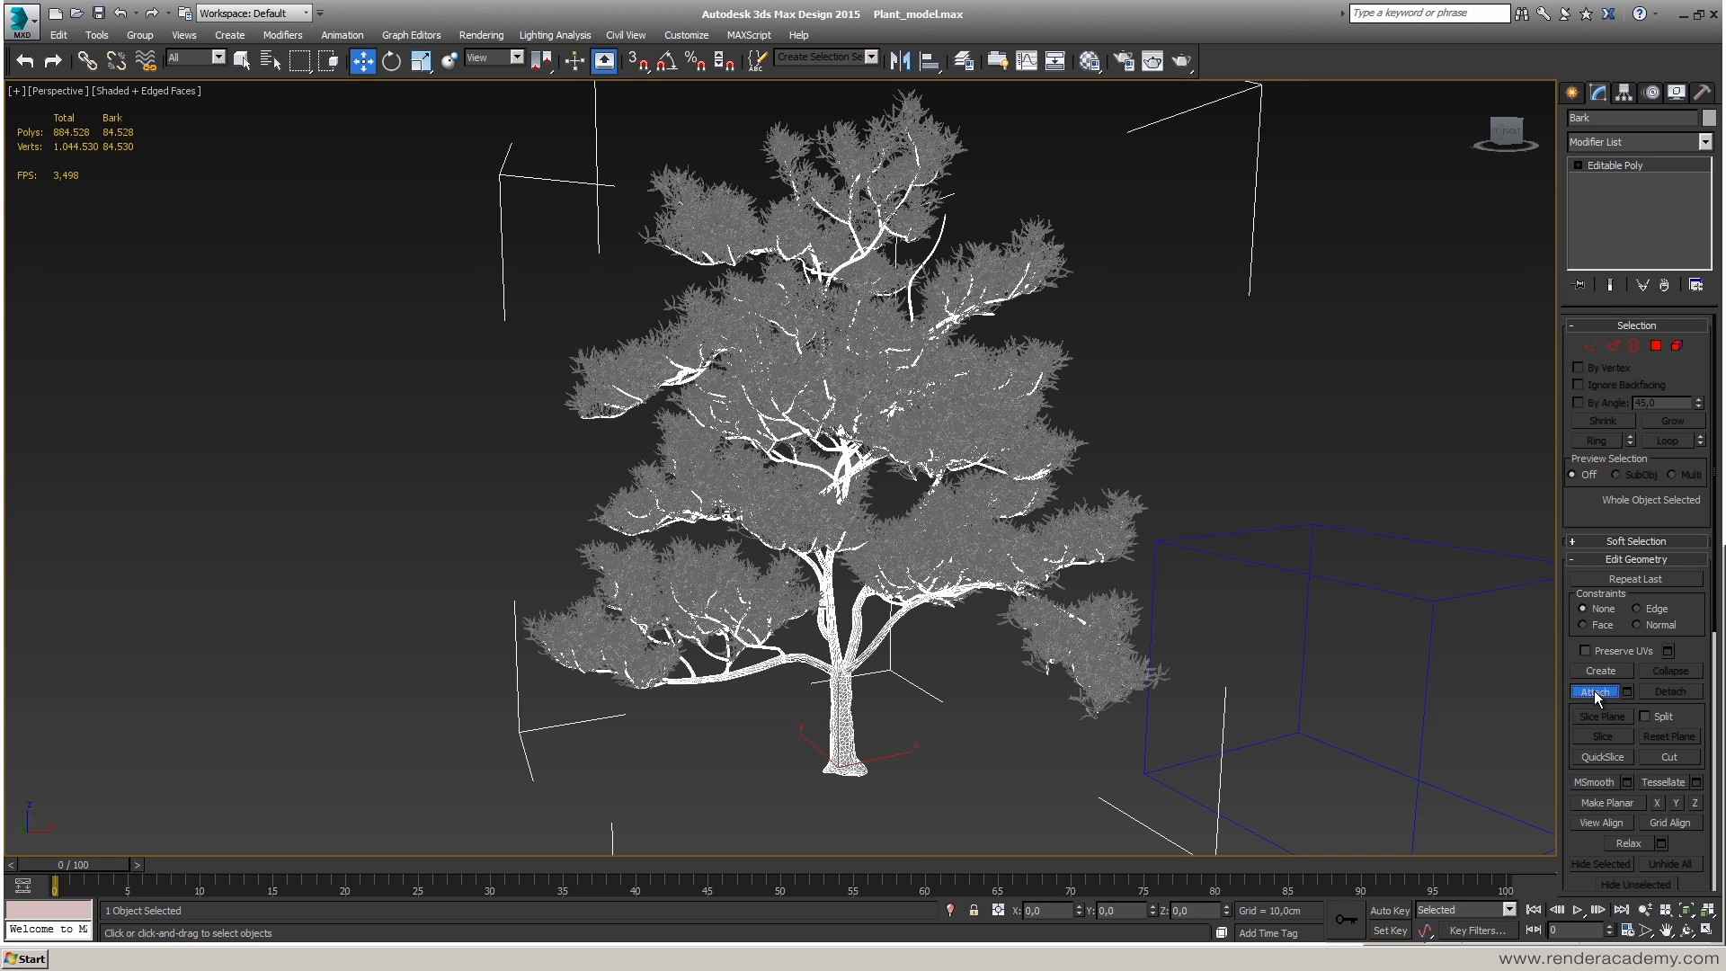
pyautogui.click(1090, 540)
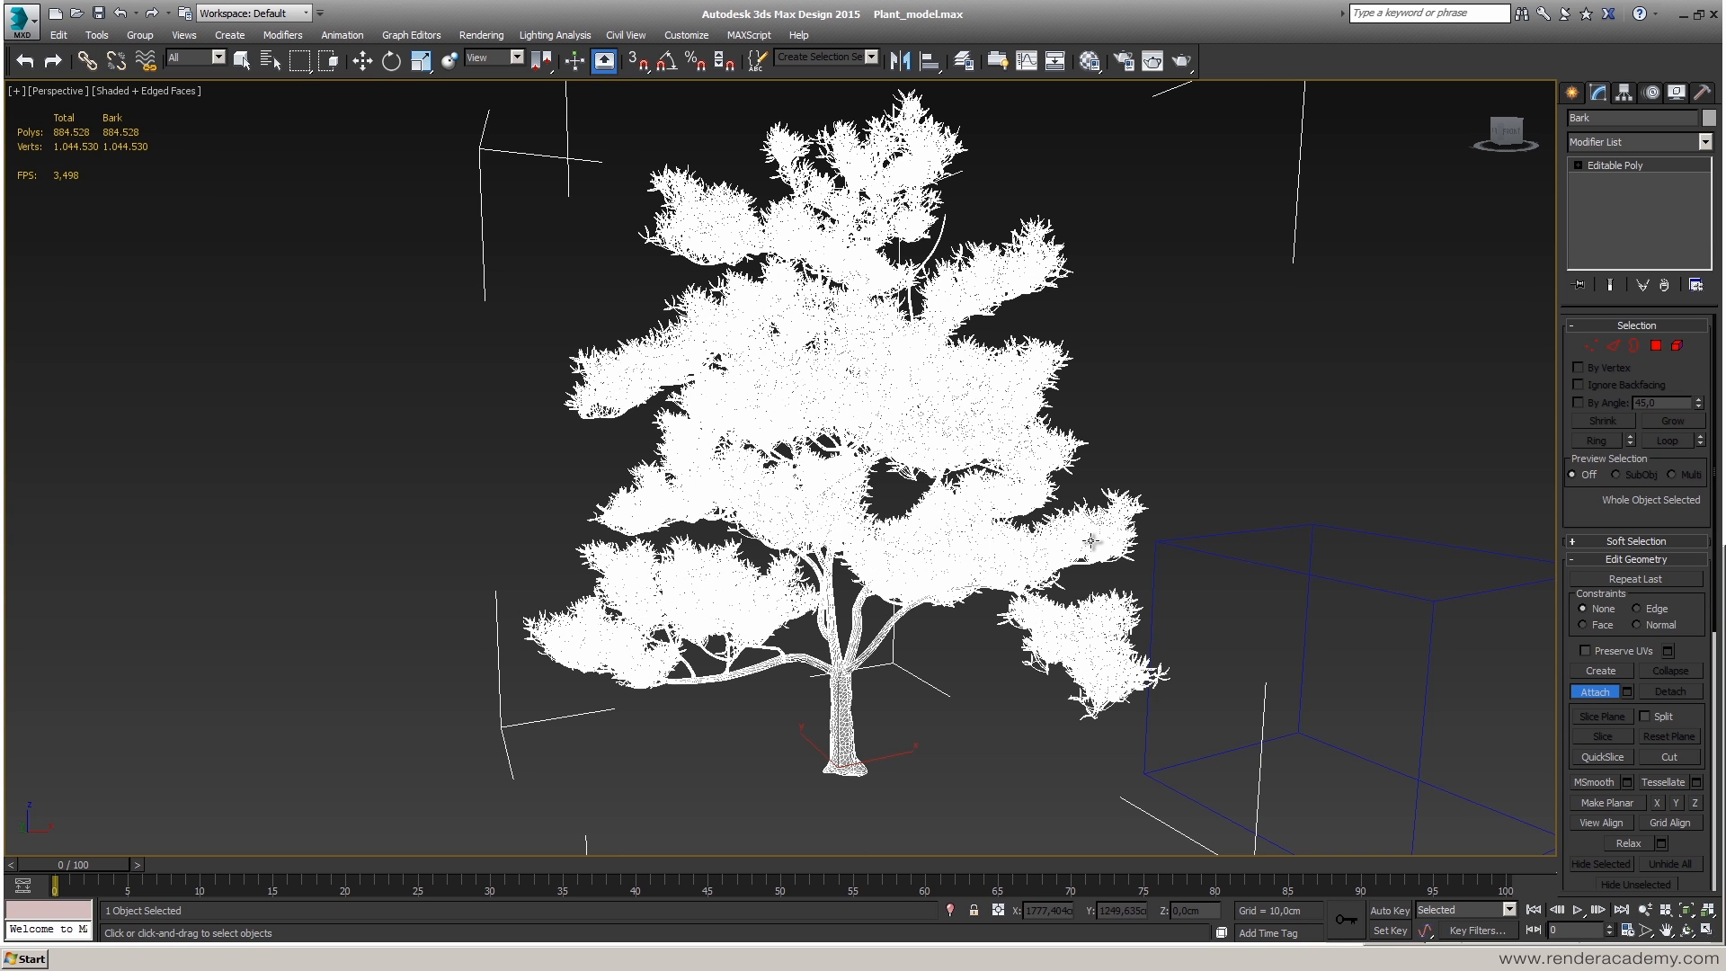
pyautogui.click(1601, 698)
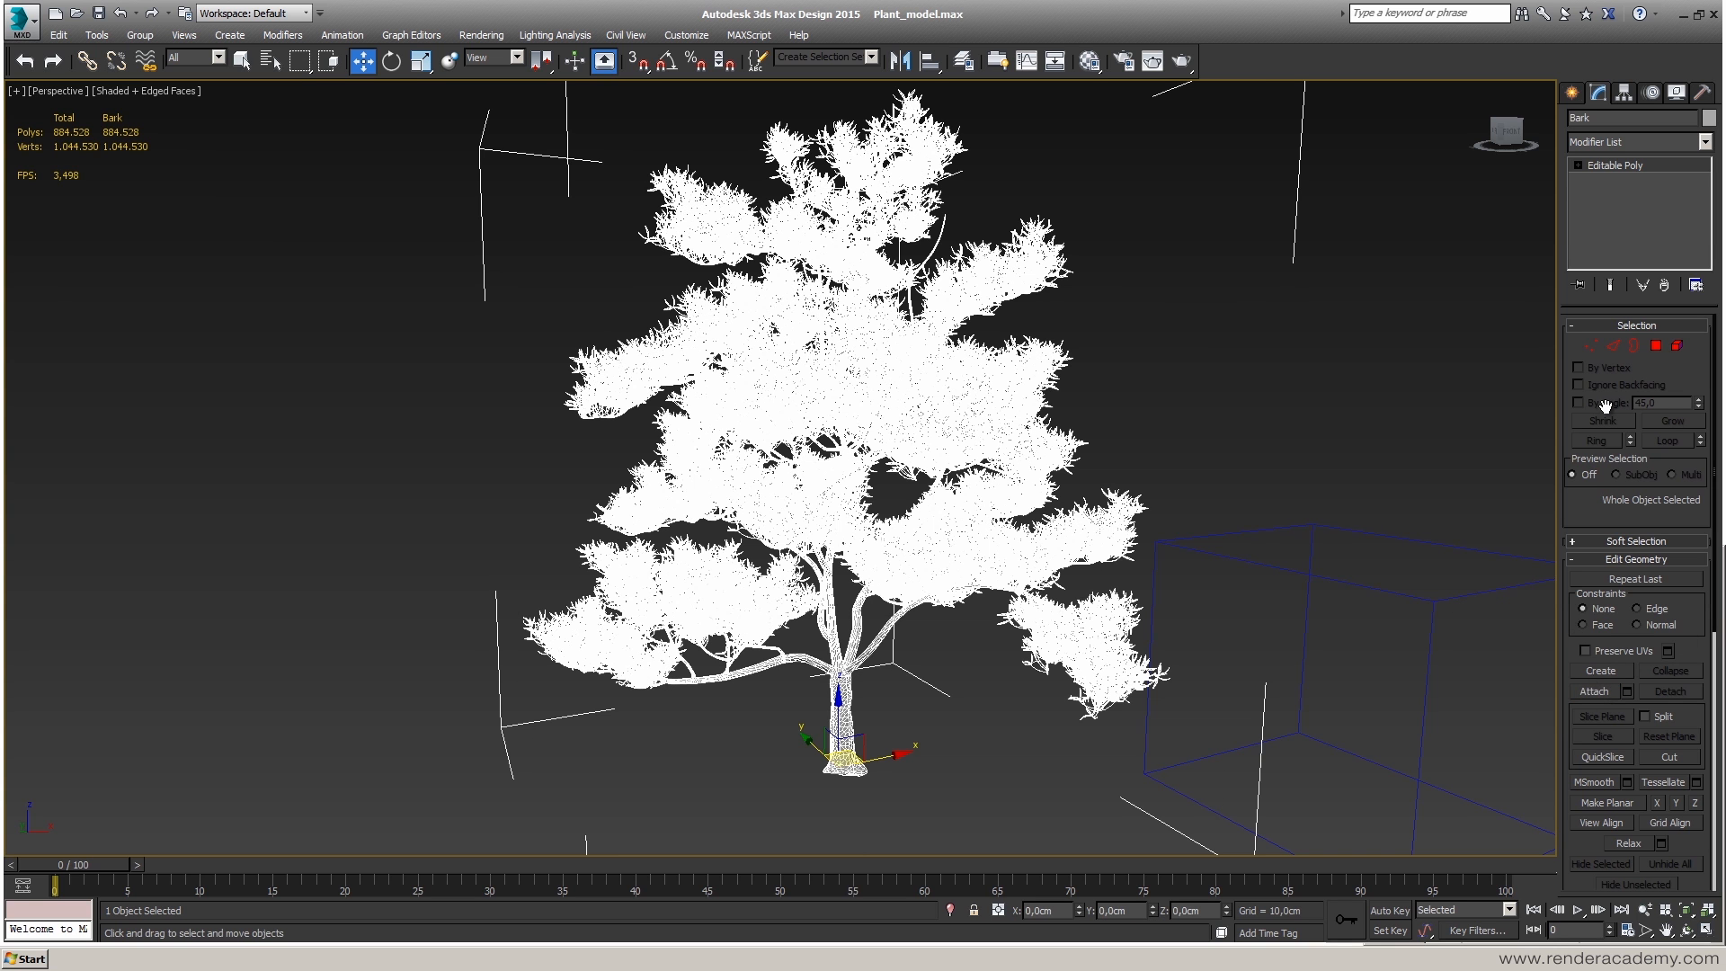
pyautogui.click(1572, 120)
pyautogui.write('Plant')
pyautogui.click(1253, 346)
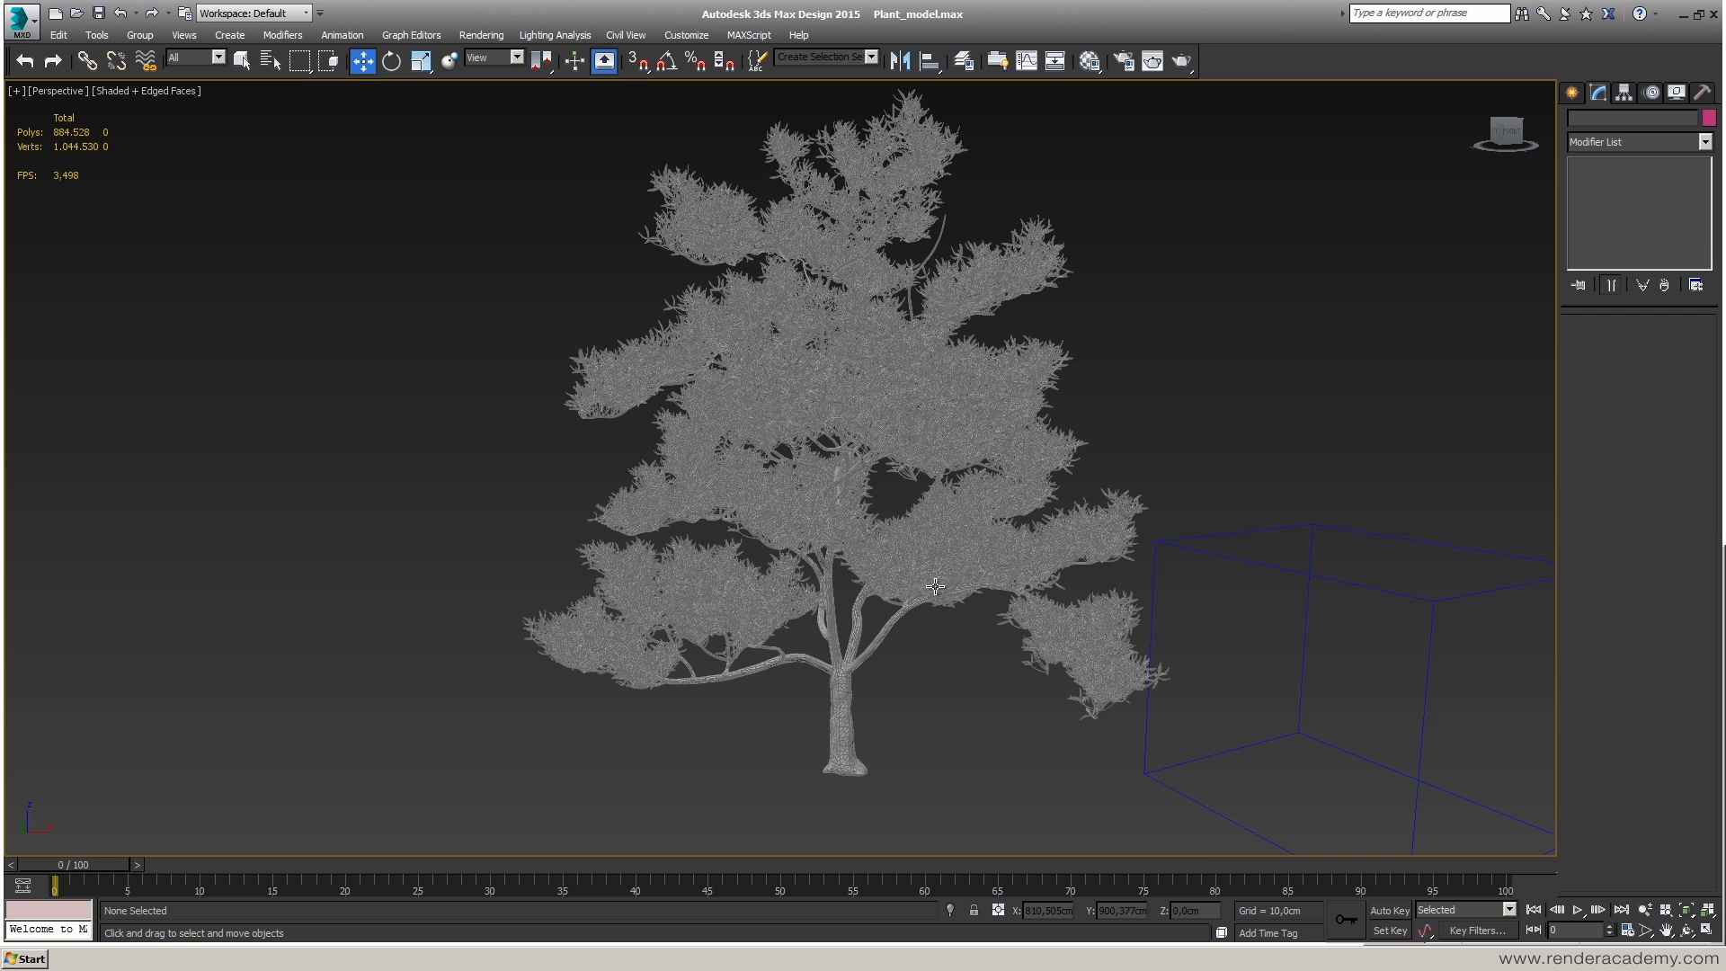
# - Check the plant's absolute position and move the mr Proxy to X 0 and Y 0 so that it shares the same pivot location
pyautogui.click(935, 586)
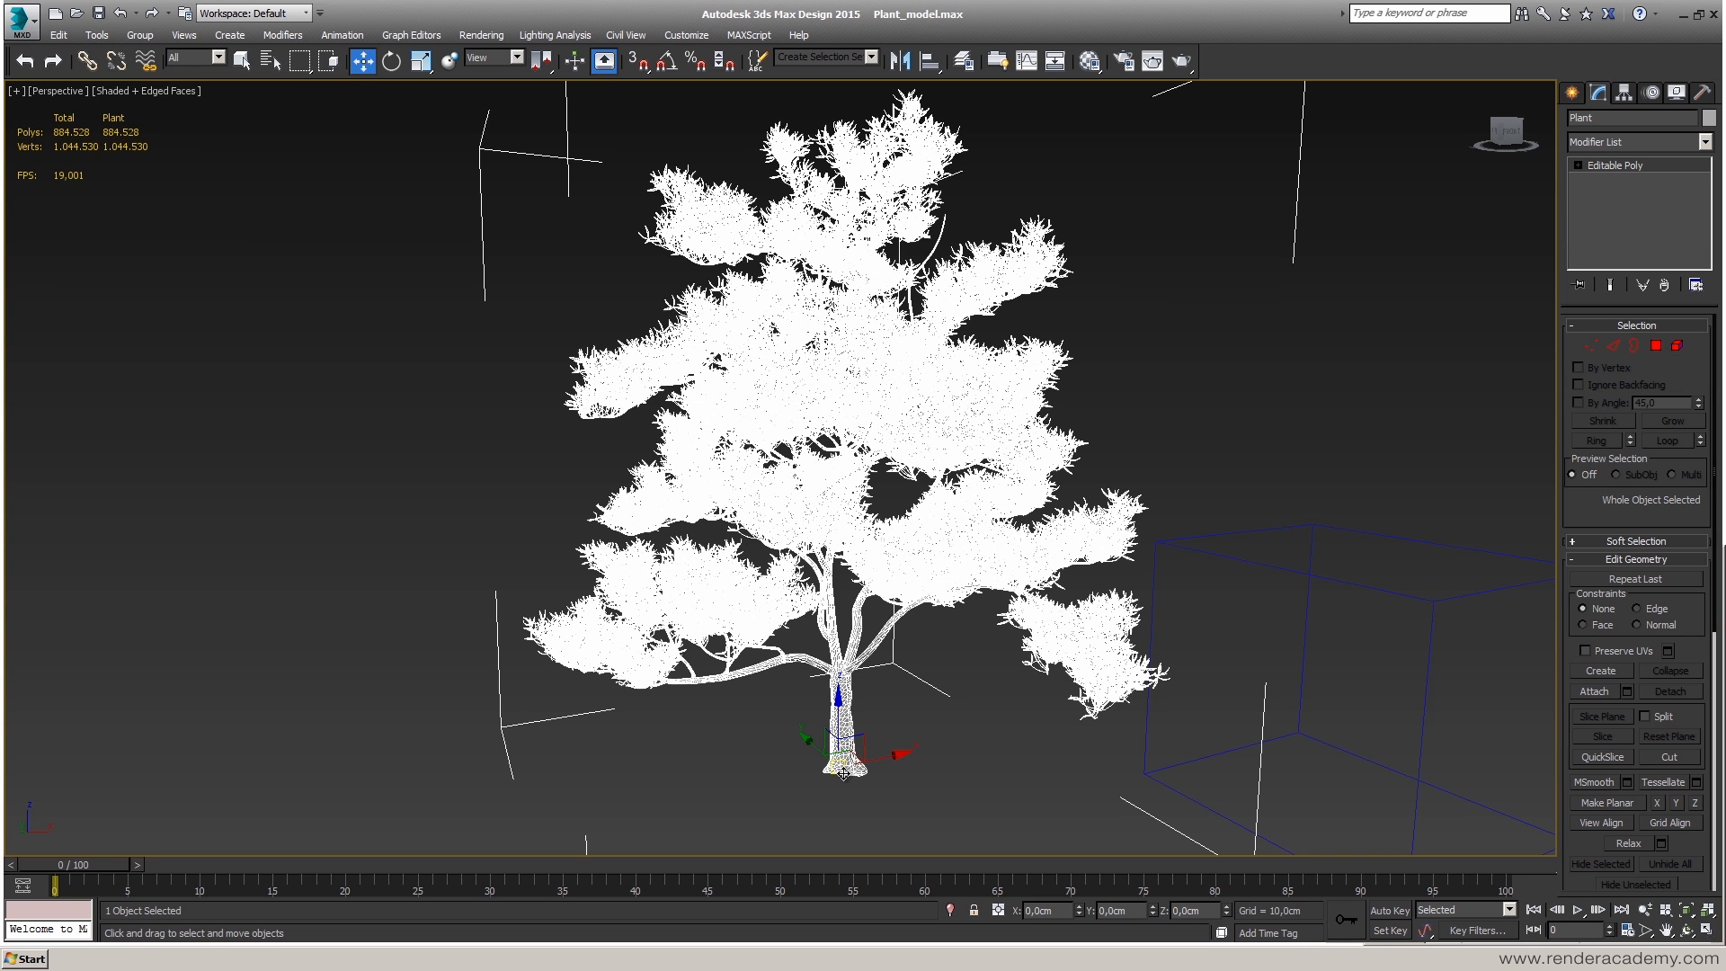
pyautogui.rightClick(363, 63)
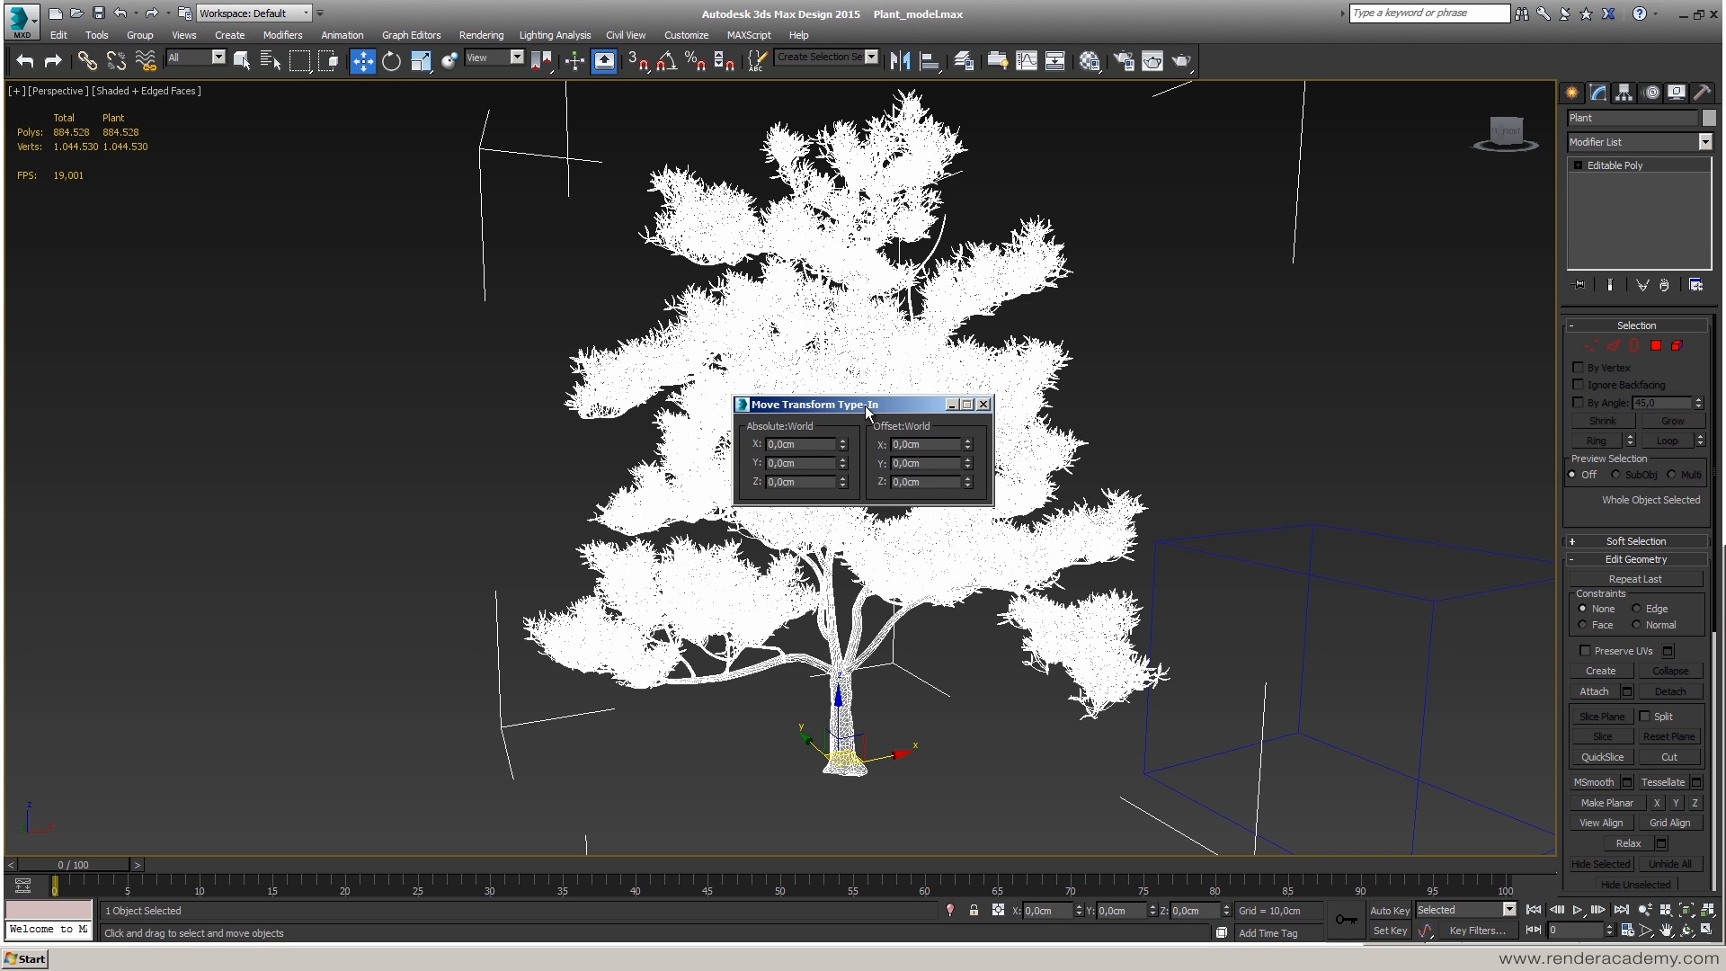
pyautogui.moveTo(1259, 436); pyautogui.dragTo(1394, 612)
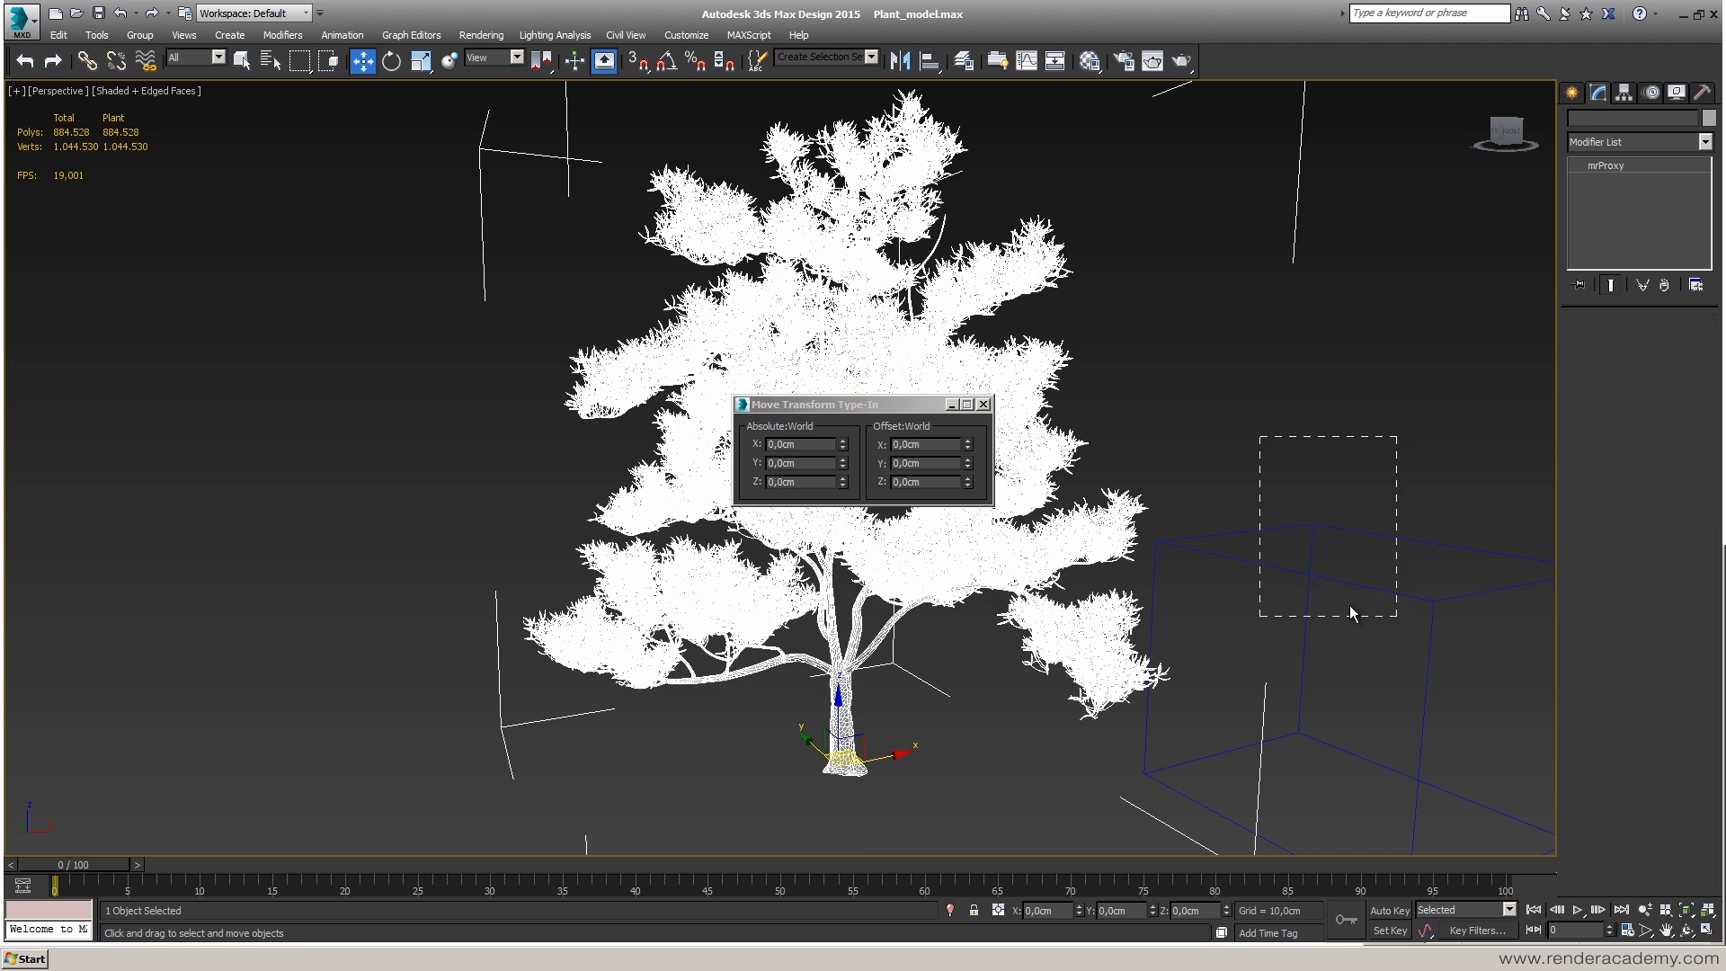
pyautogui.rightClick(842, 445)
pyautogui.rightClick(844, 463)
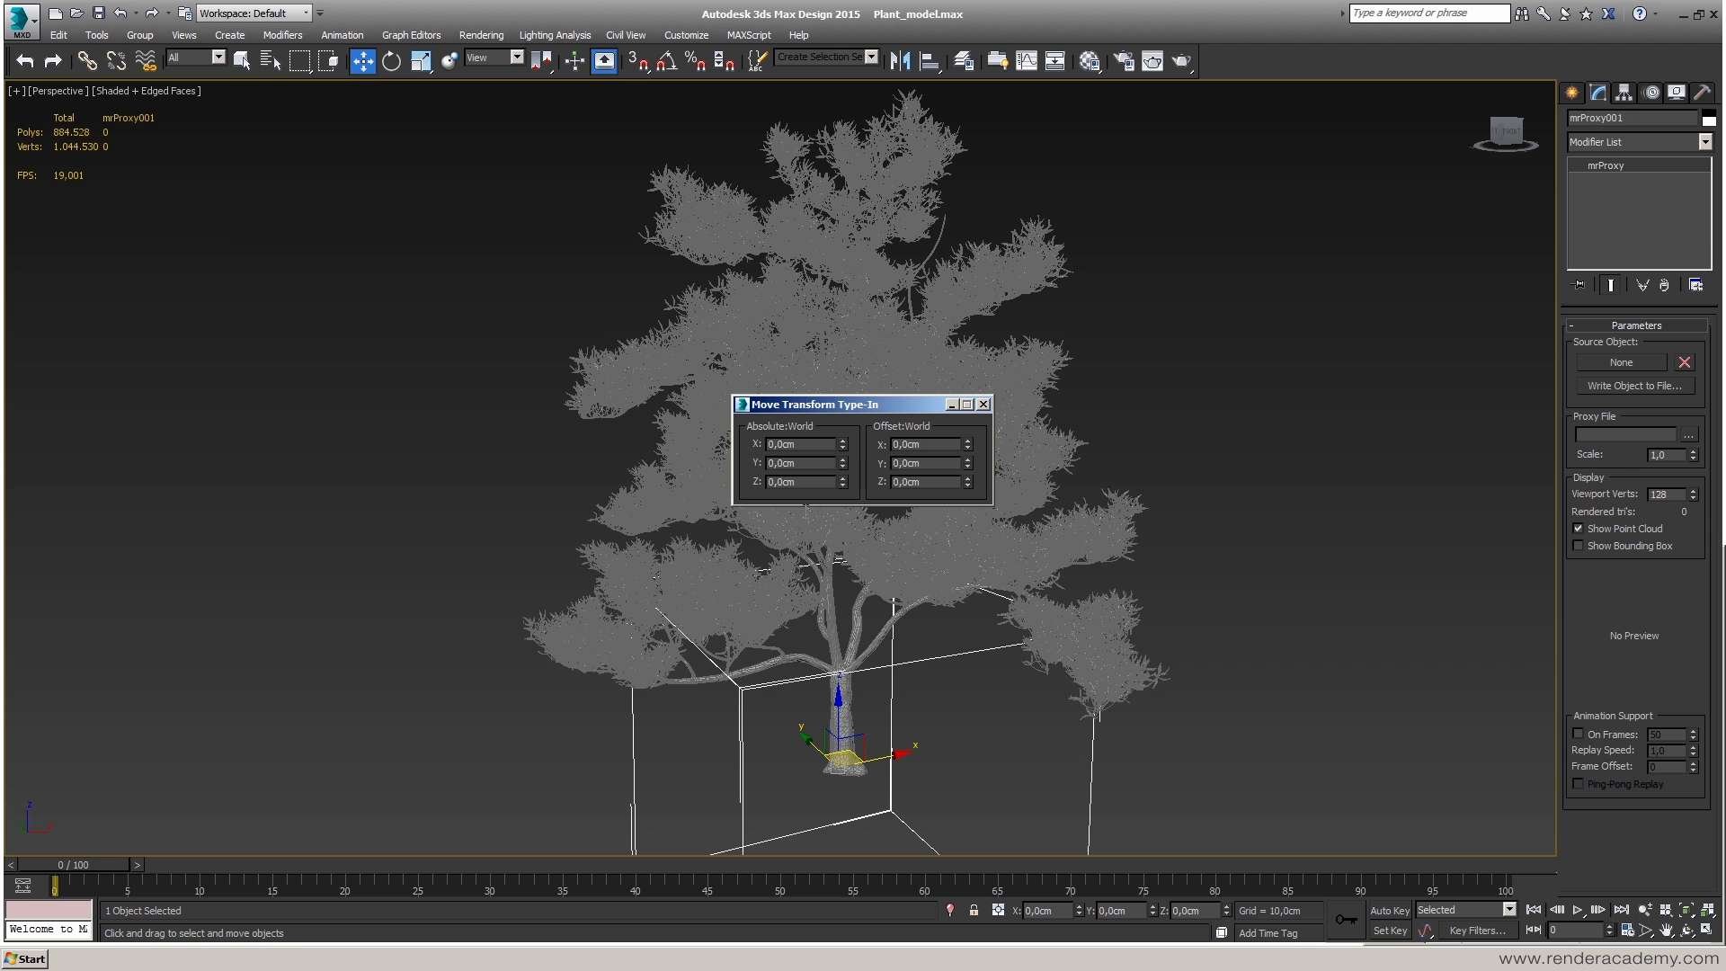
pyautogui.click(983, 405)
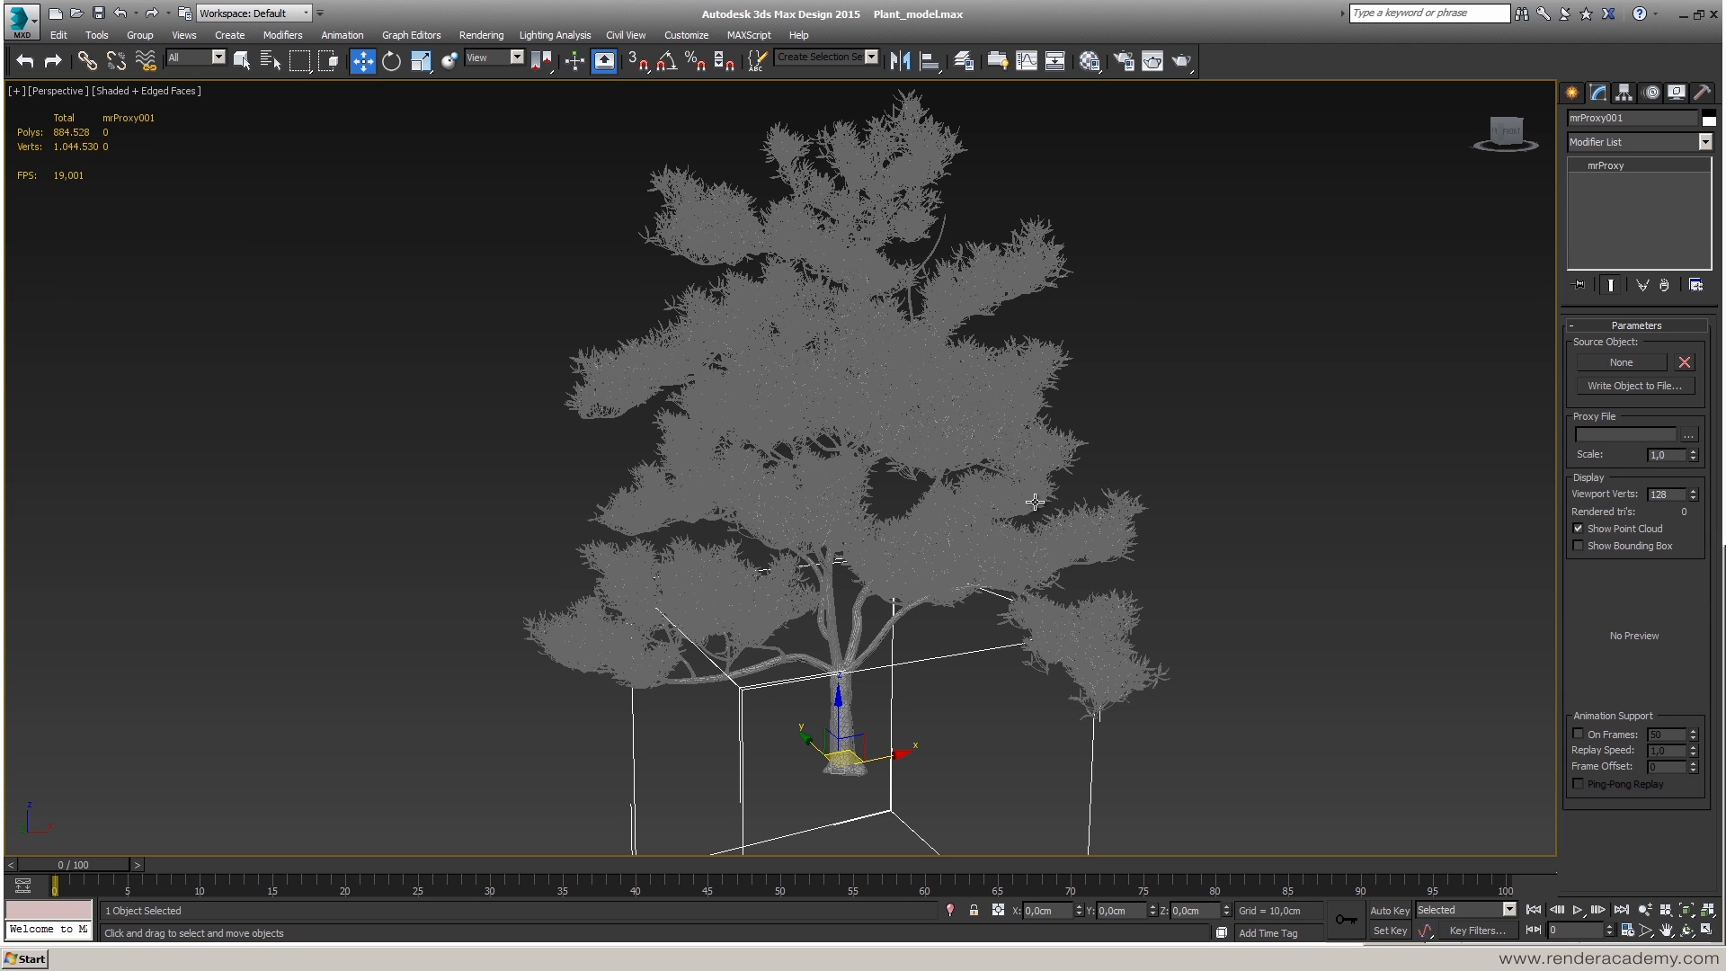
# - Assign the Plant object as the mr Proxy's source object and set its viewport vertices to 500
pyautogui.click(1620, 362)
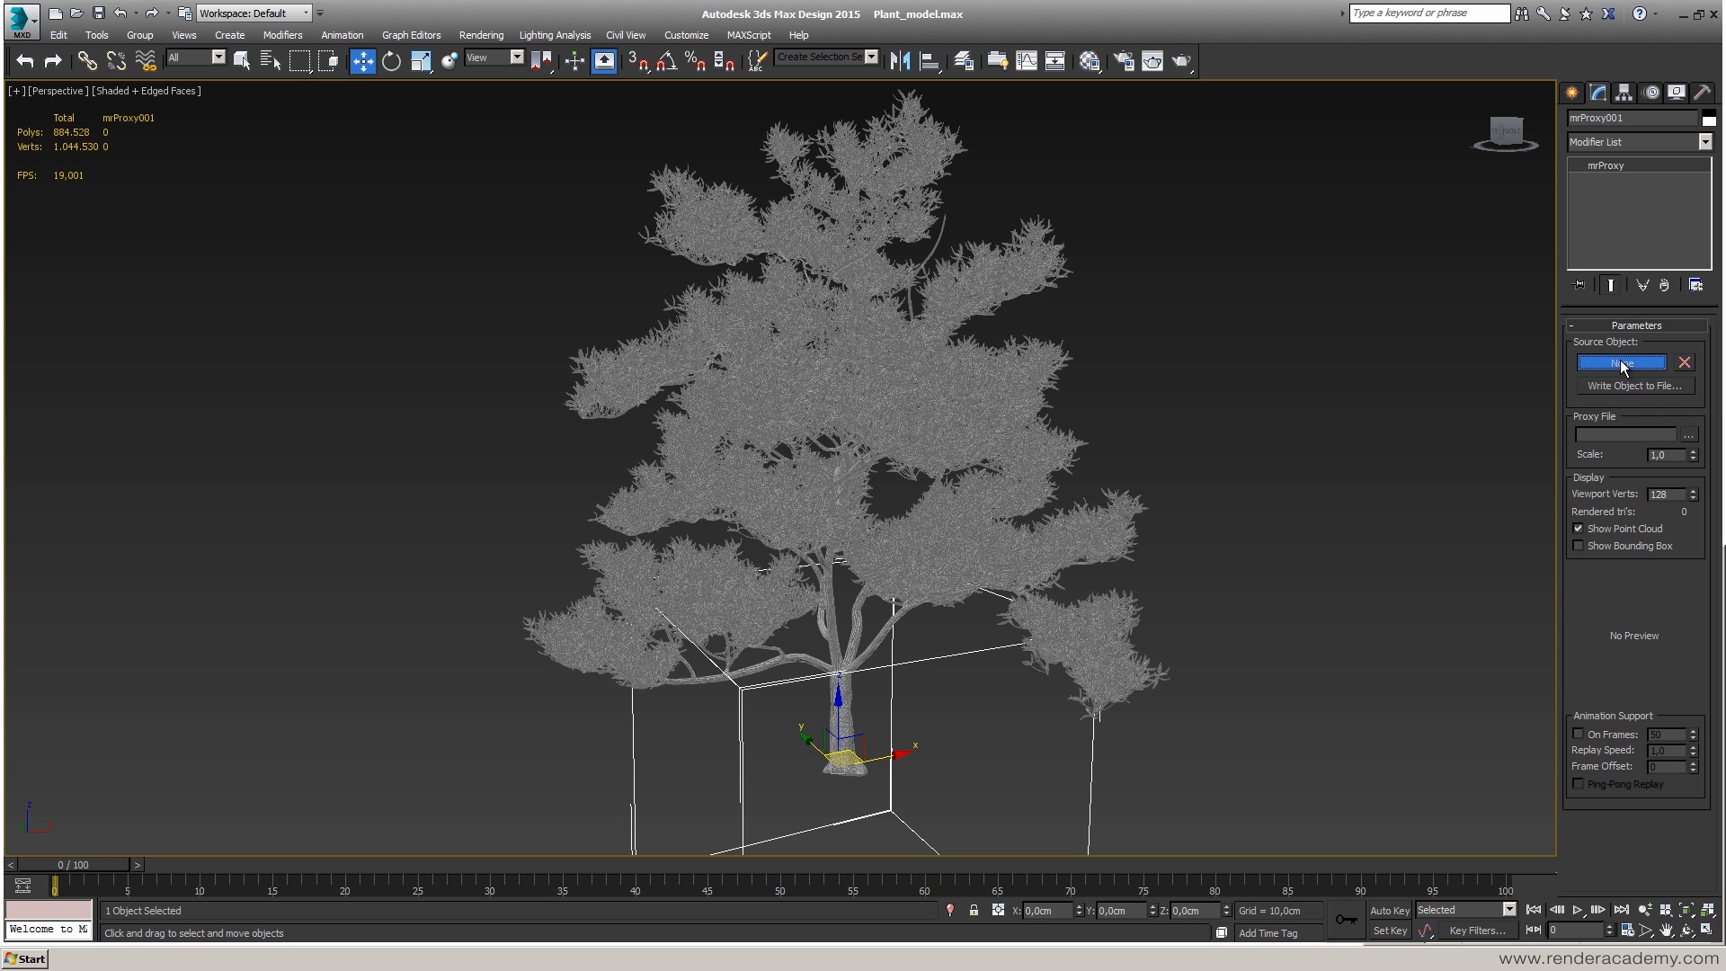
pyautogui.click(1008, 372)
pyautogui.doubleClick(1669, 494)
pyautogui.write('500')
pyautogui.press('Return')
# - Write the proxy object to a file named Plant_Proxy in the data > Render Academy - Proxy folder, using the current frame
pyautogui.click(1634, 385)
pyautogui.click(52, 155)
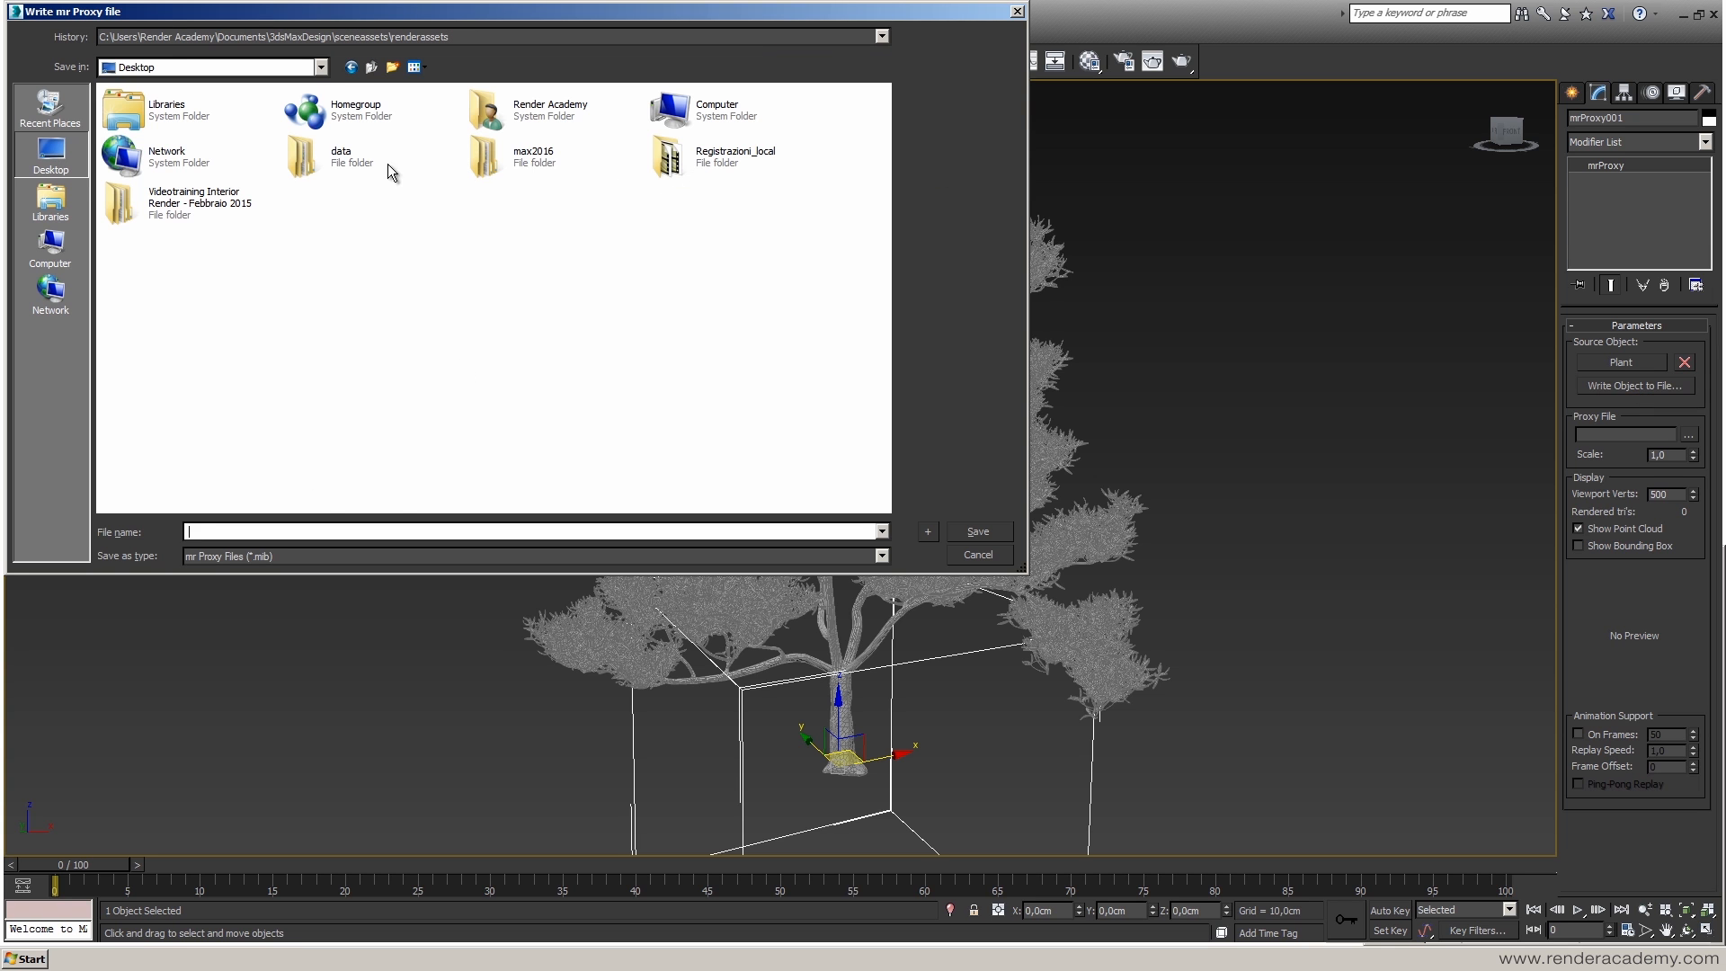
pyautogui.click(336, 159)
pyautogui.doubleClick(336, 158)
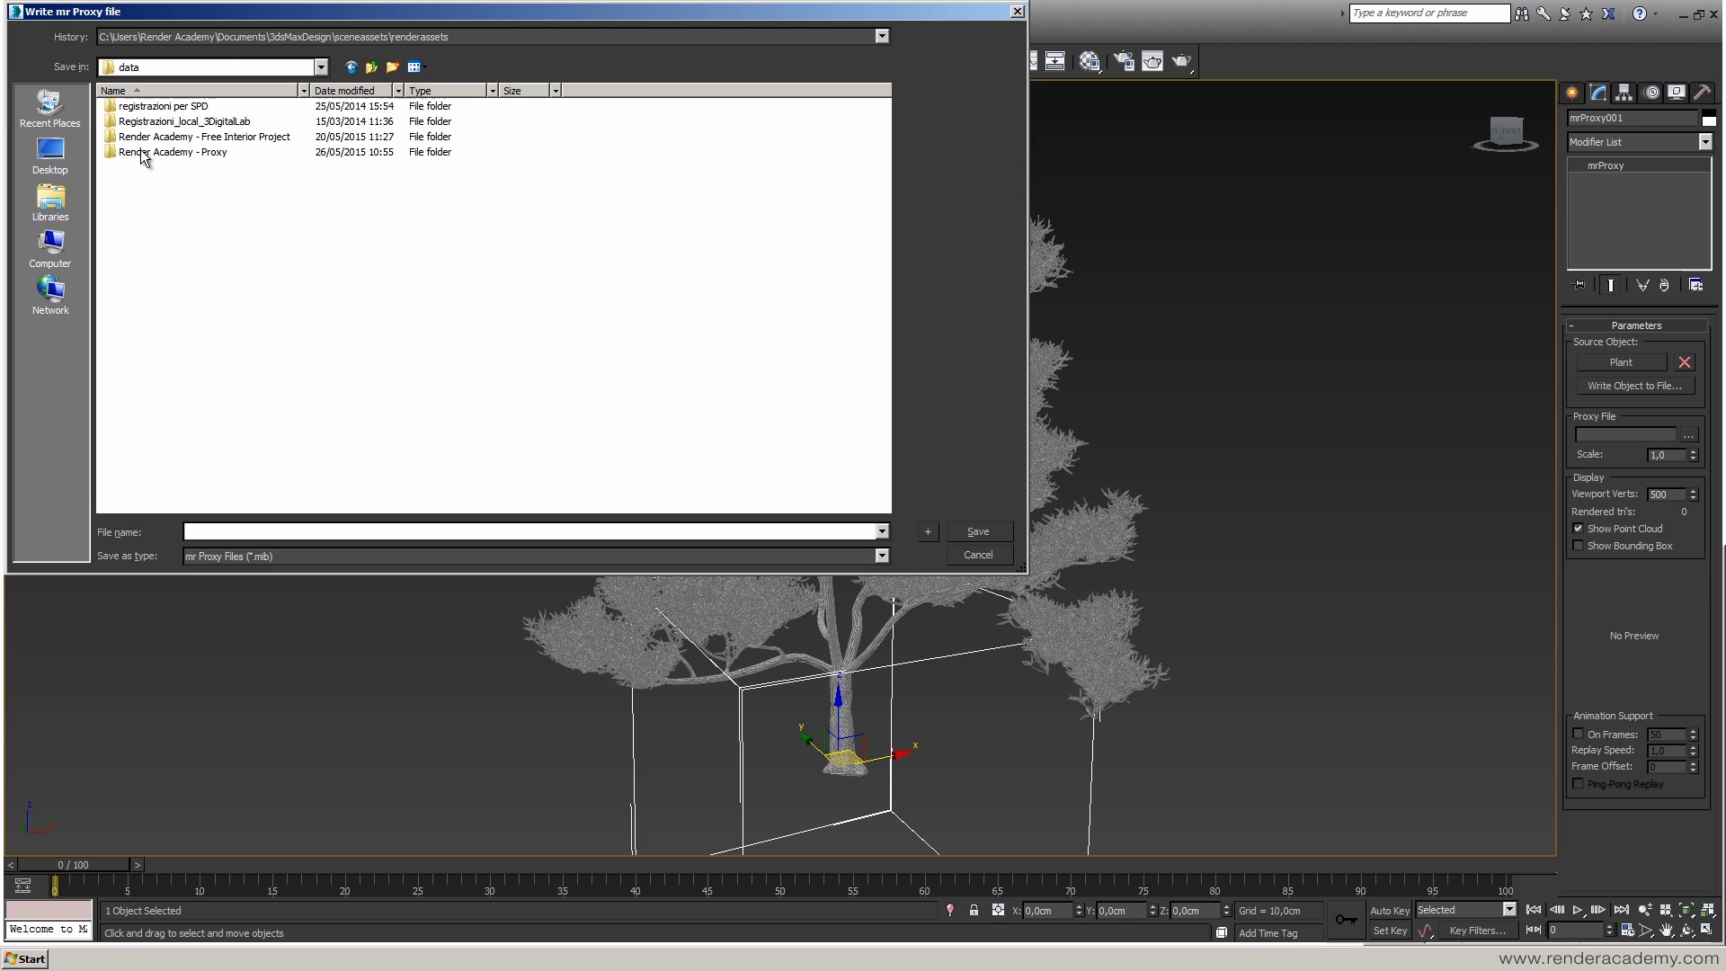
pyautogui.doubleClick(190, 156)
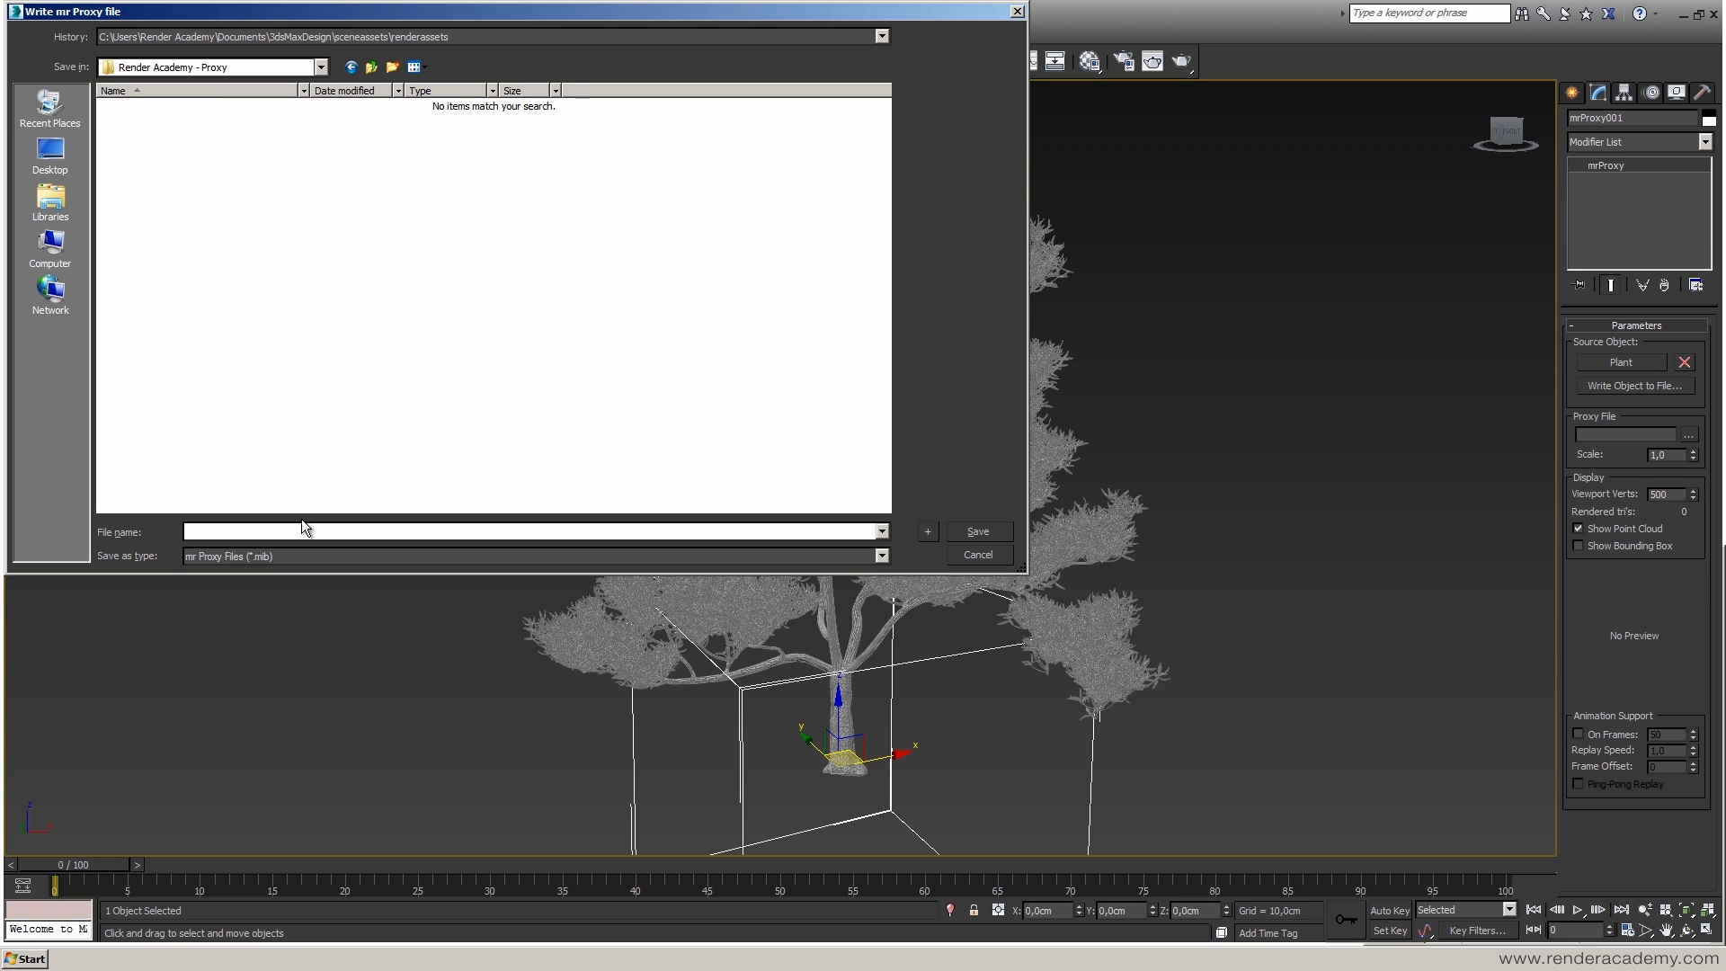
pyautogui.write('Plant')
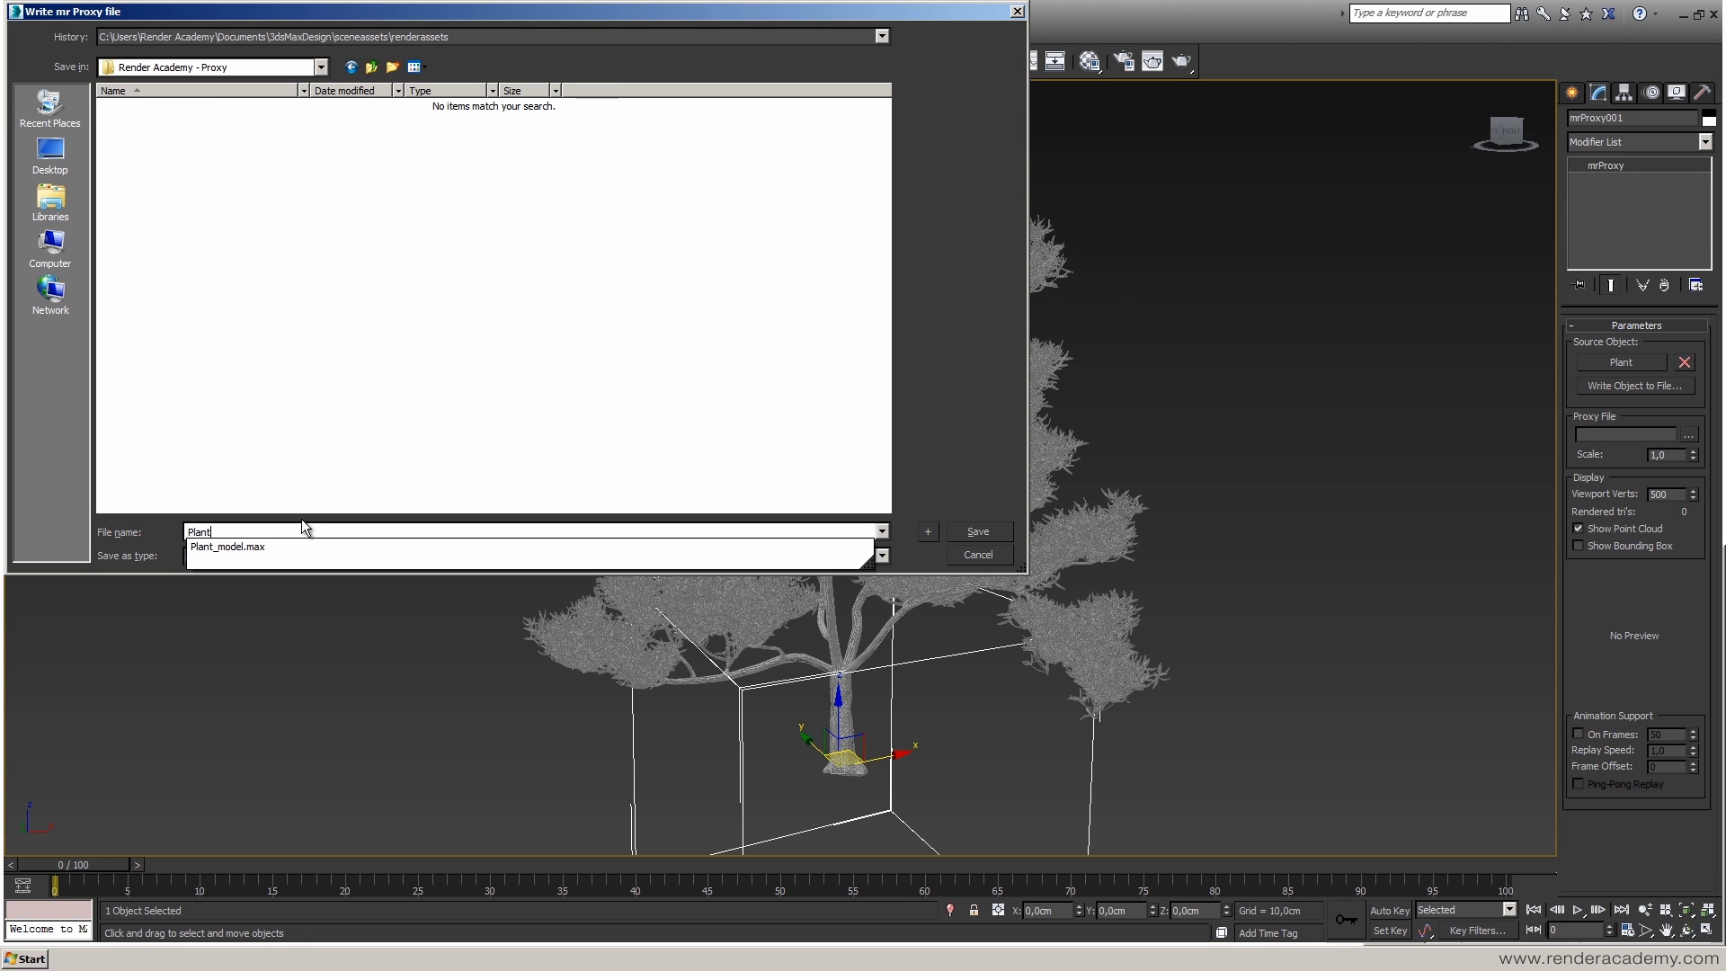
pyautogui.write('_Proxy')
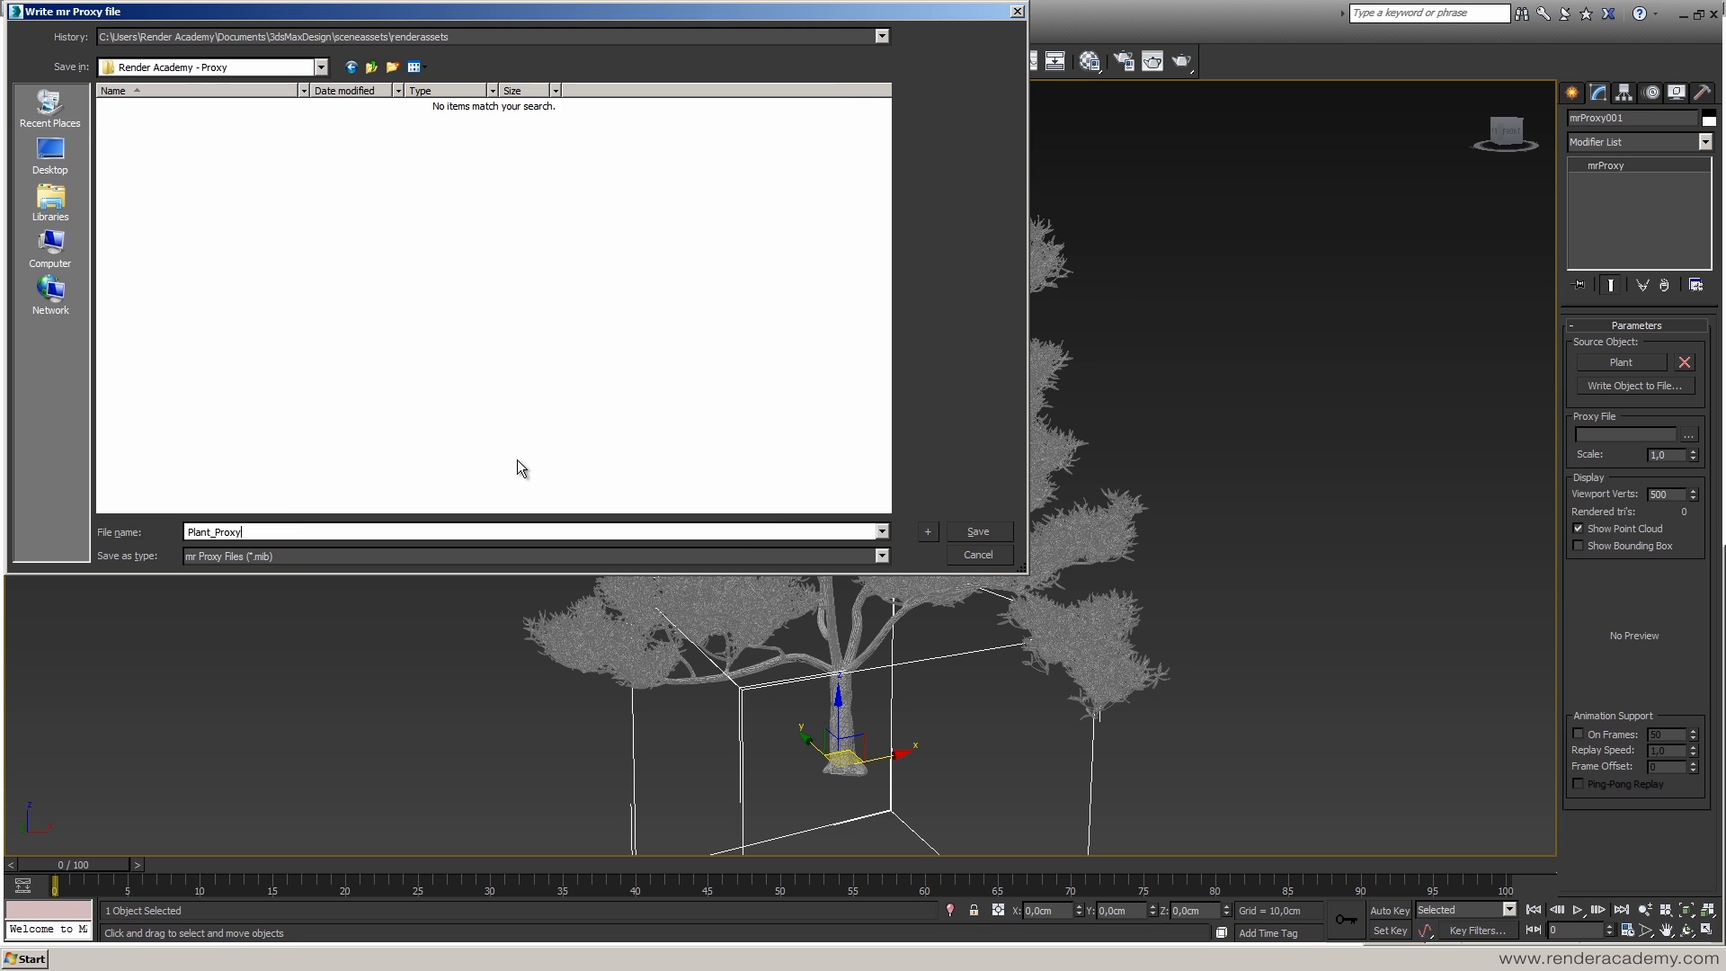
pyautogui.click(1000, 531)
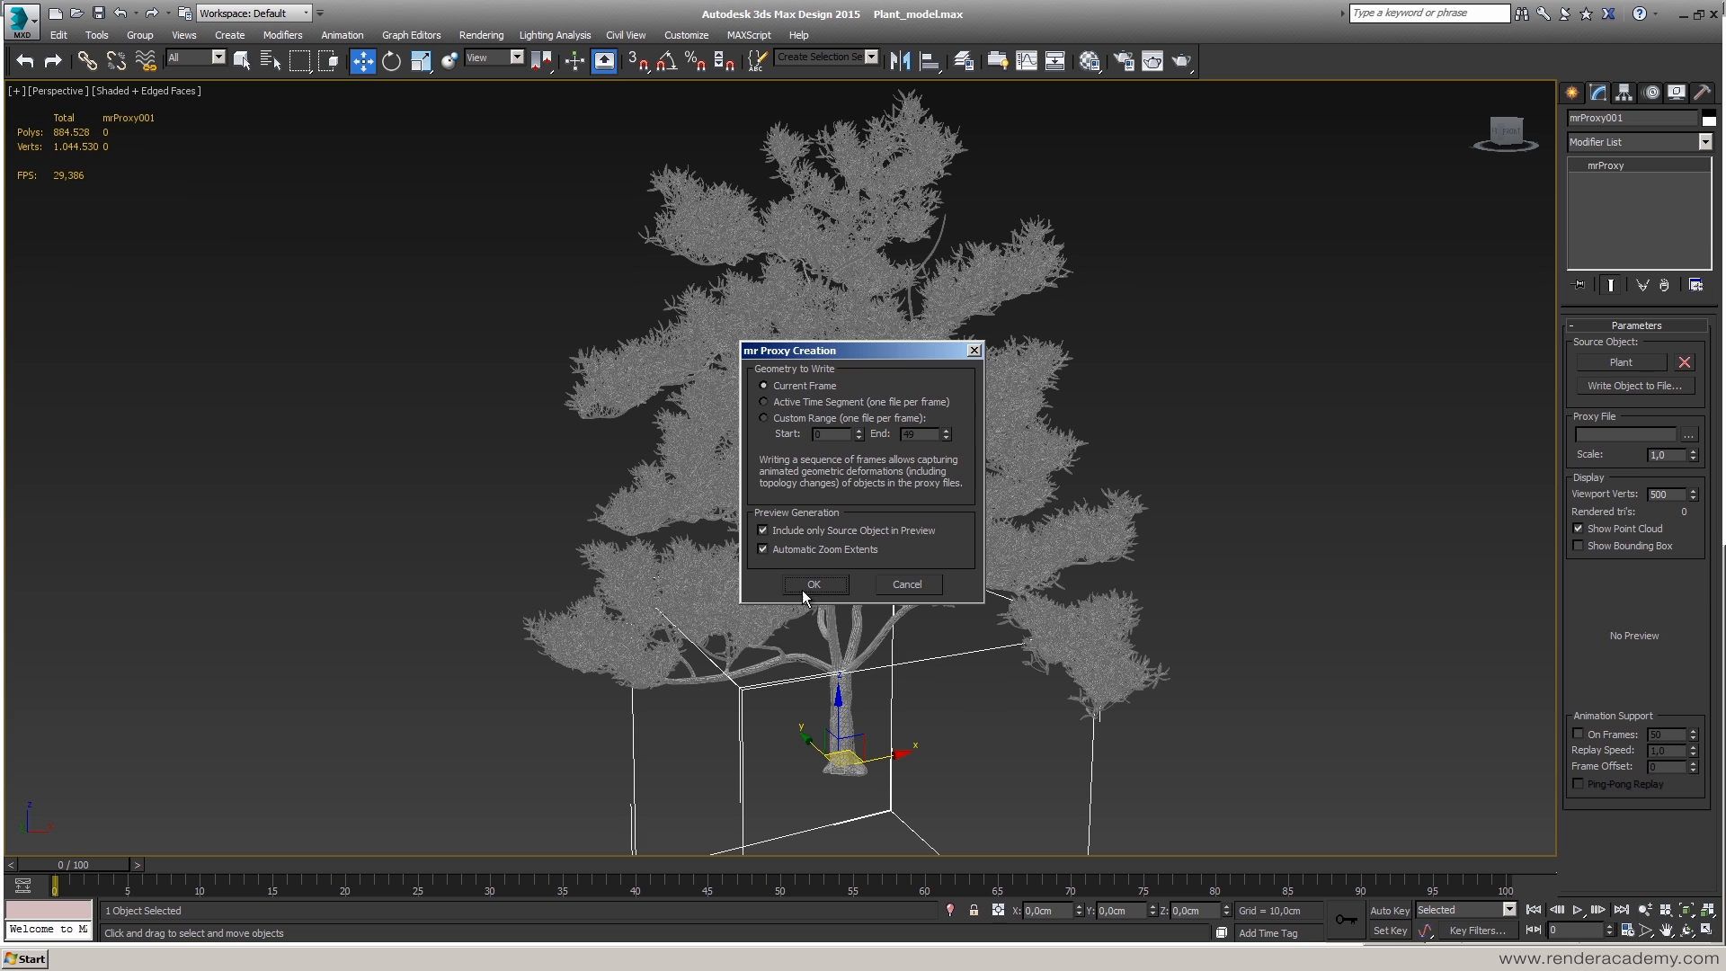
pyautogui.click(814, 585)
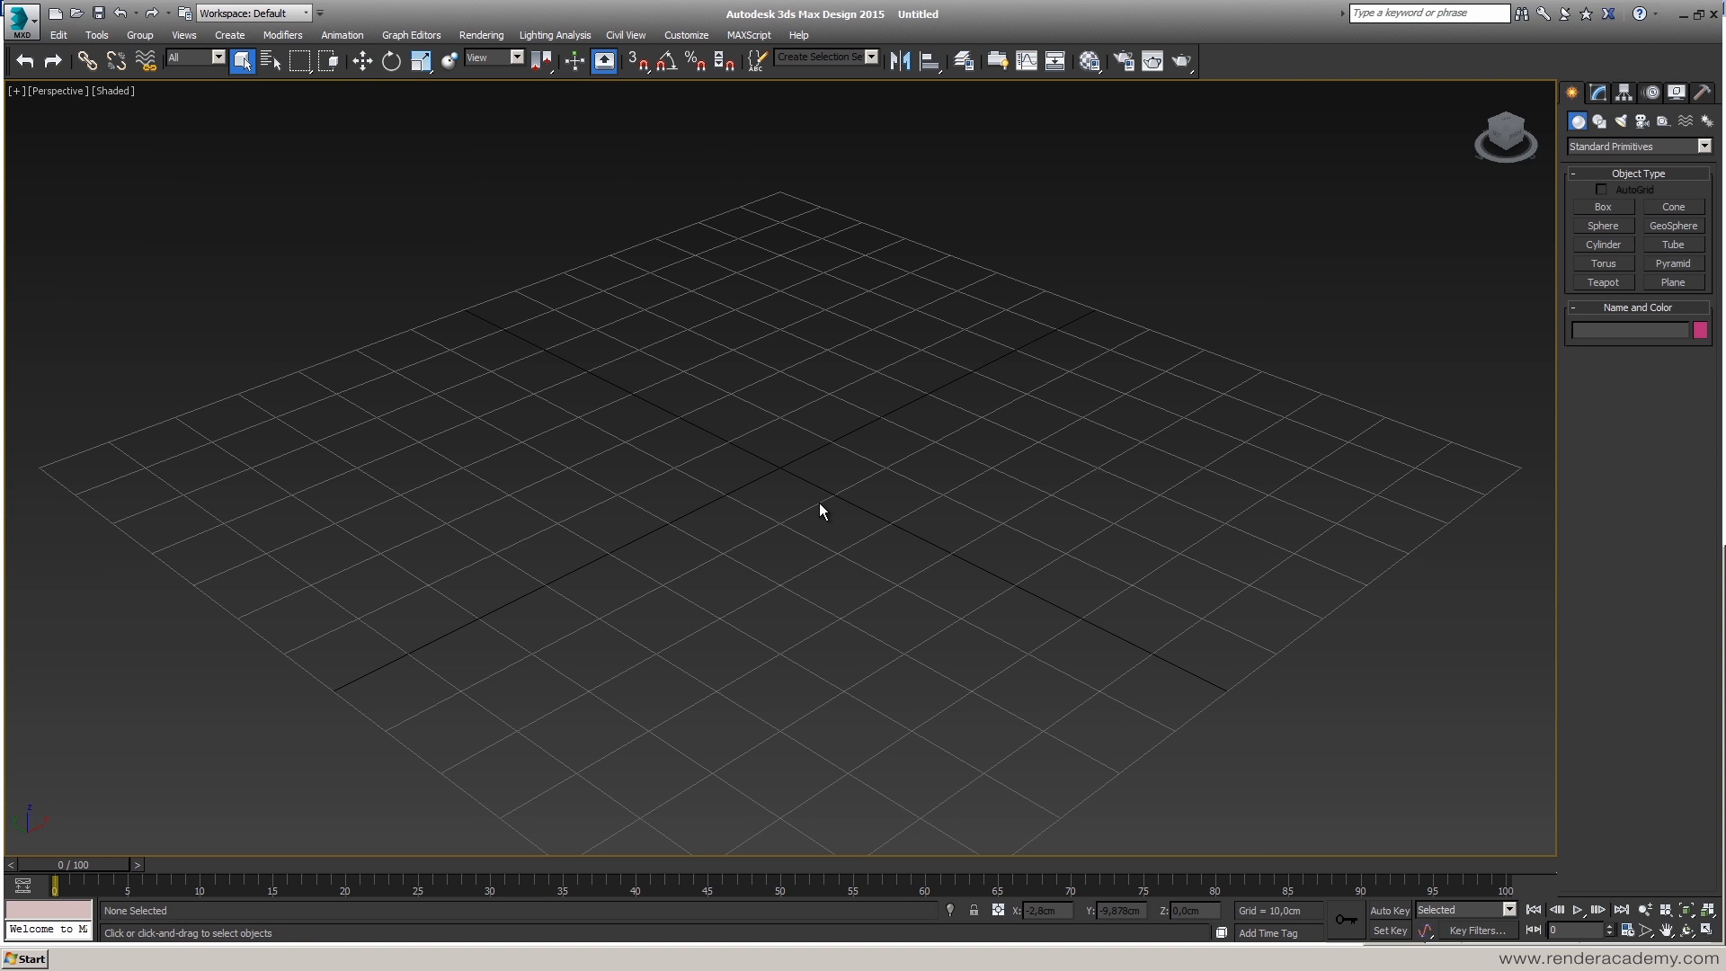
# - Create a plane in the empty scene with length 100 cm and width 100 cm
pyautogui.click(1672, 282)
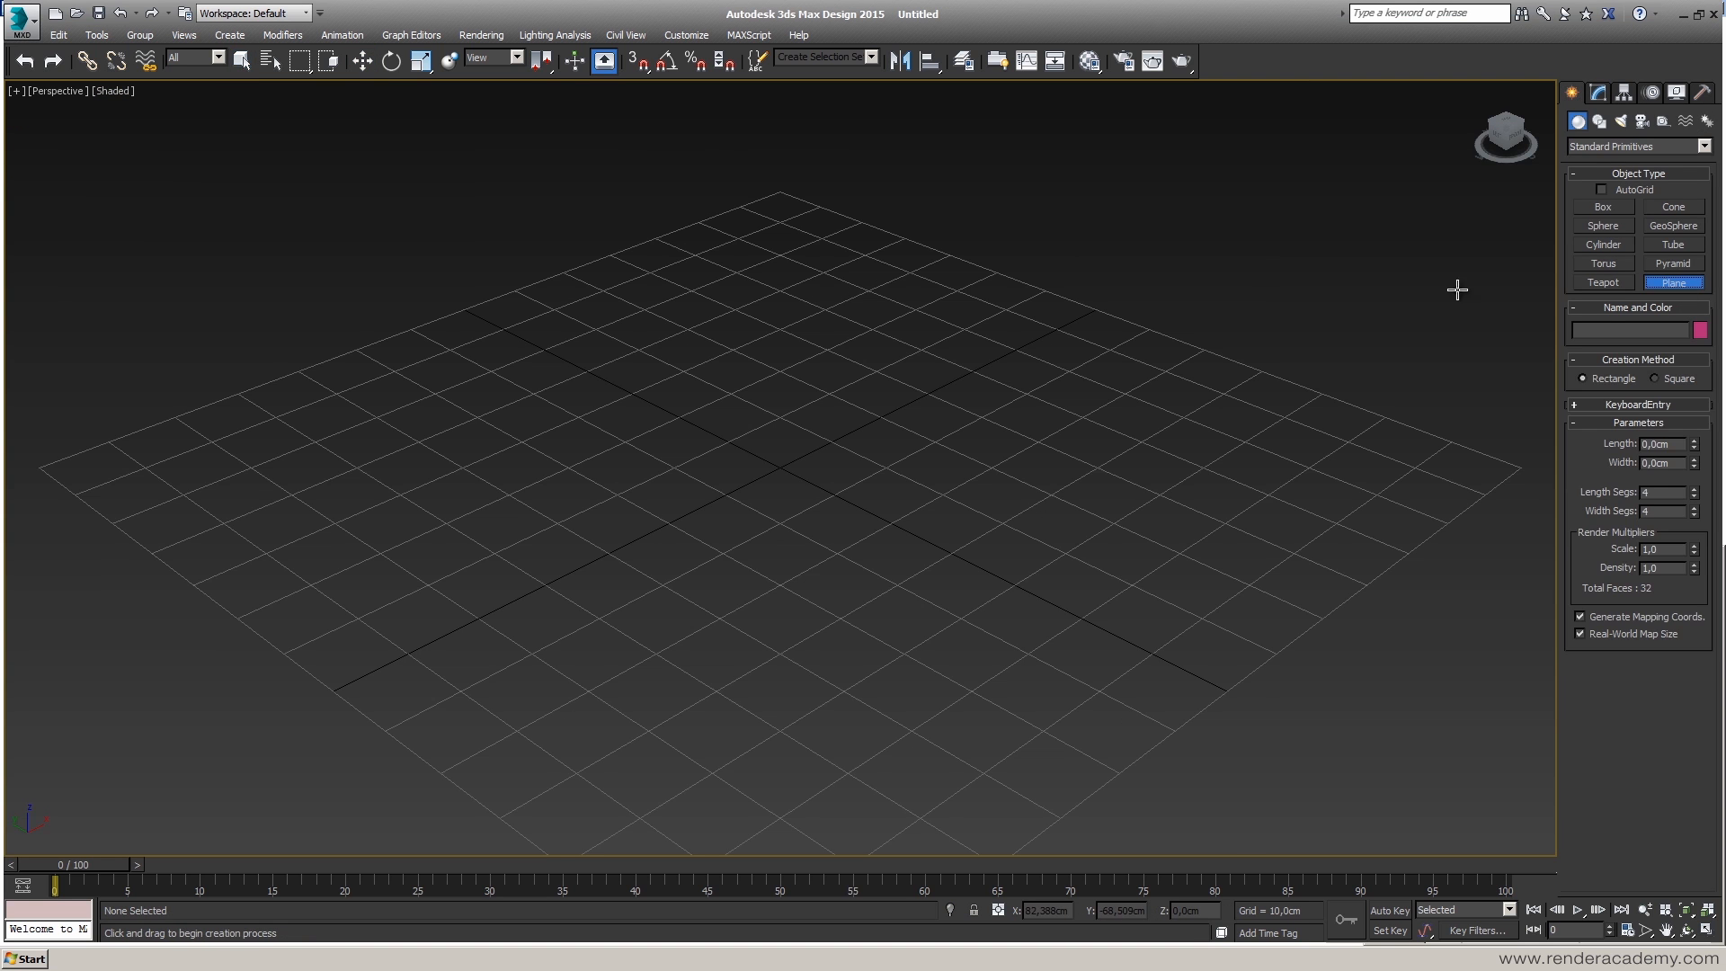
pyautogui.moveTo(781, 195); pyautogui.dragTo(839, 623)
pyautogui.scroll(-6, 899, 602)
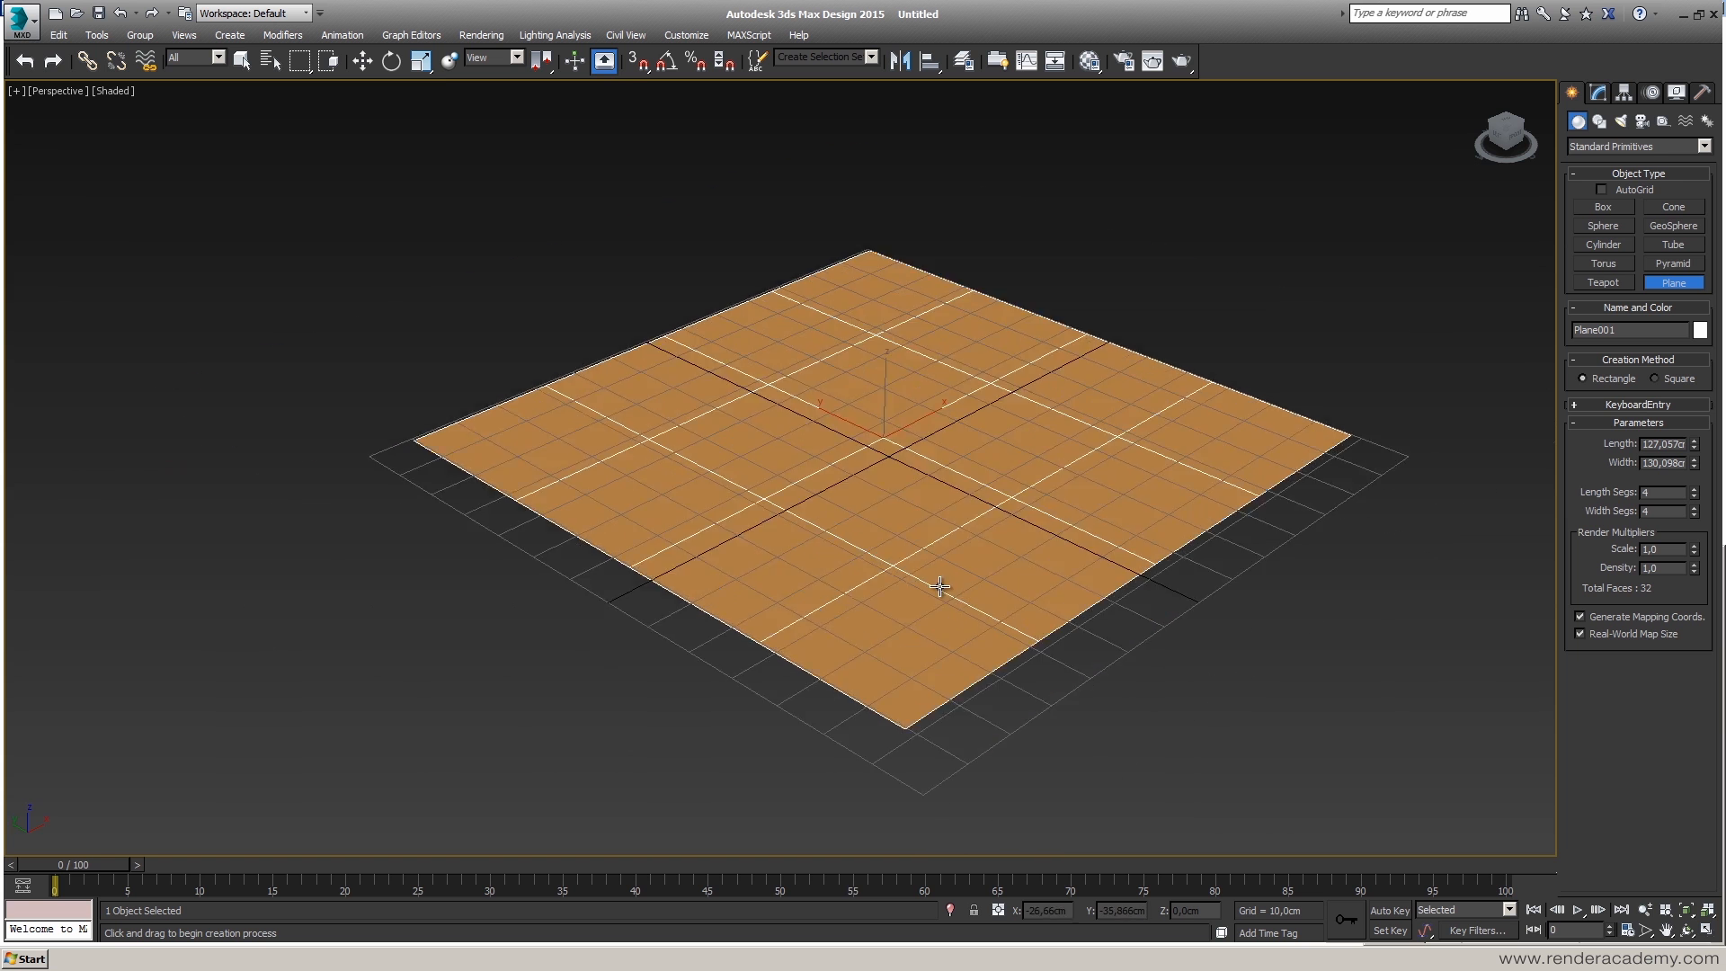
pyautogui.doubleClick(1654, 443)
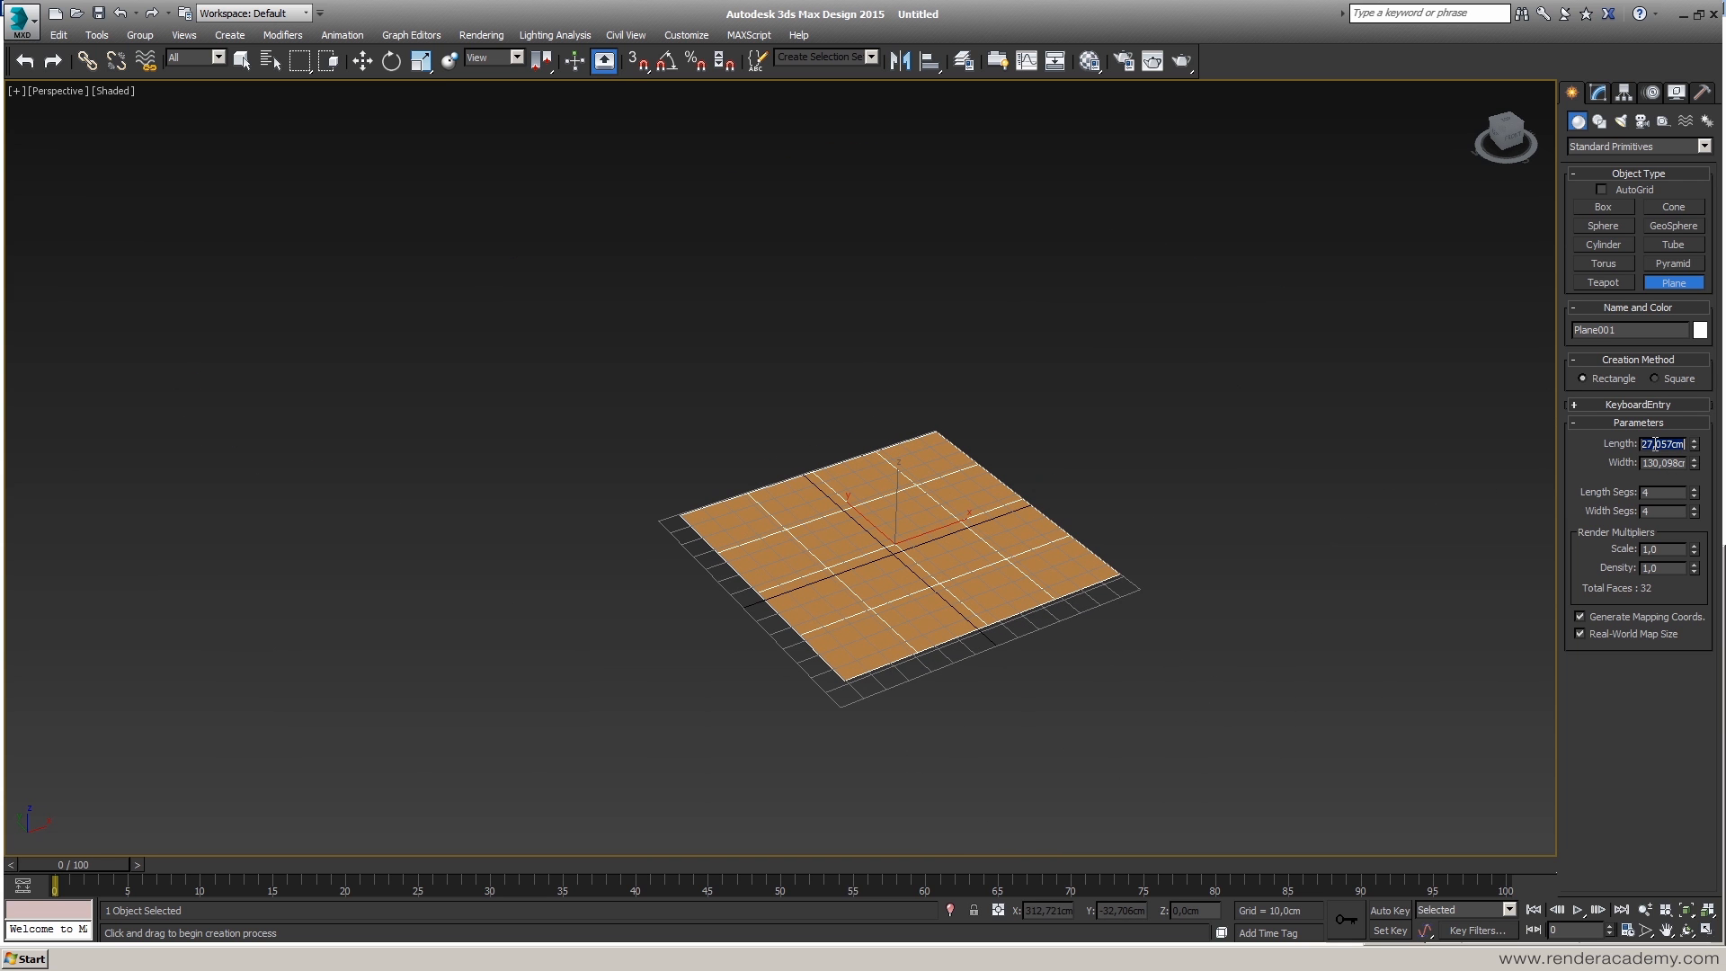
pyautogui.write('100')
pyautogui.press('Tab')
pyautogui.write('100')
pyautogui.press('Return')
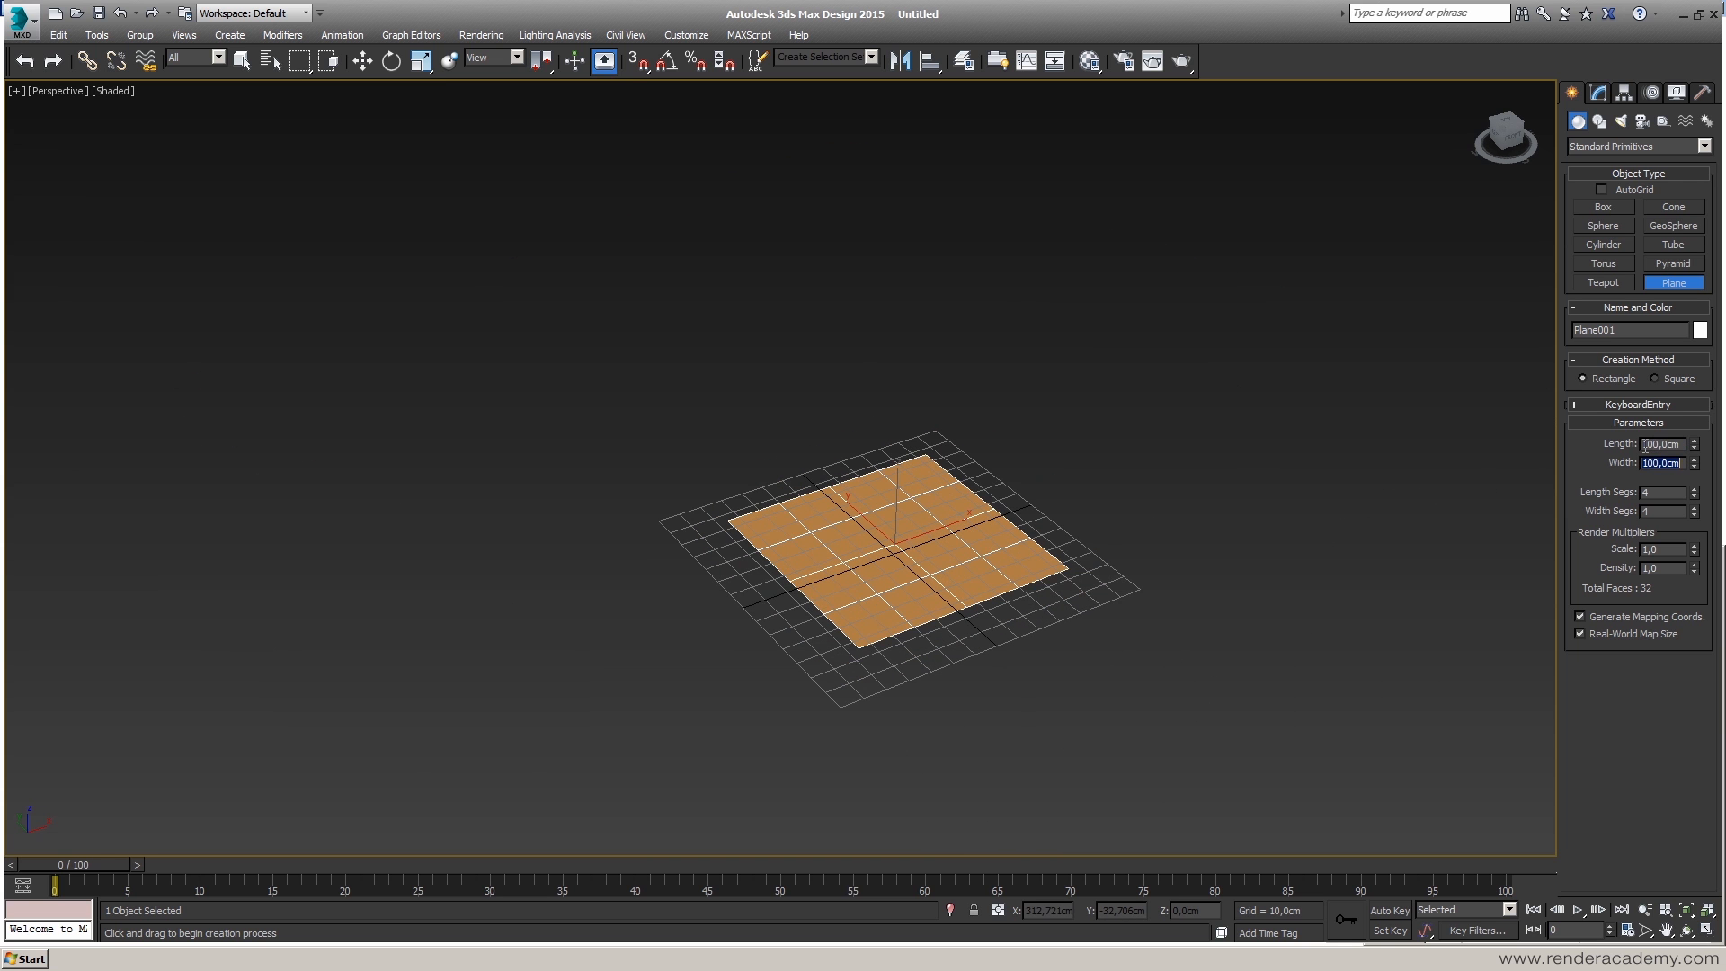
# - Move the plane to absolute X 0 and Y 0 and hide the perspective viewport's grid
pyautogui.rightClick(364, 61)
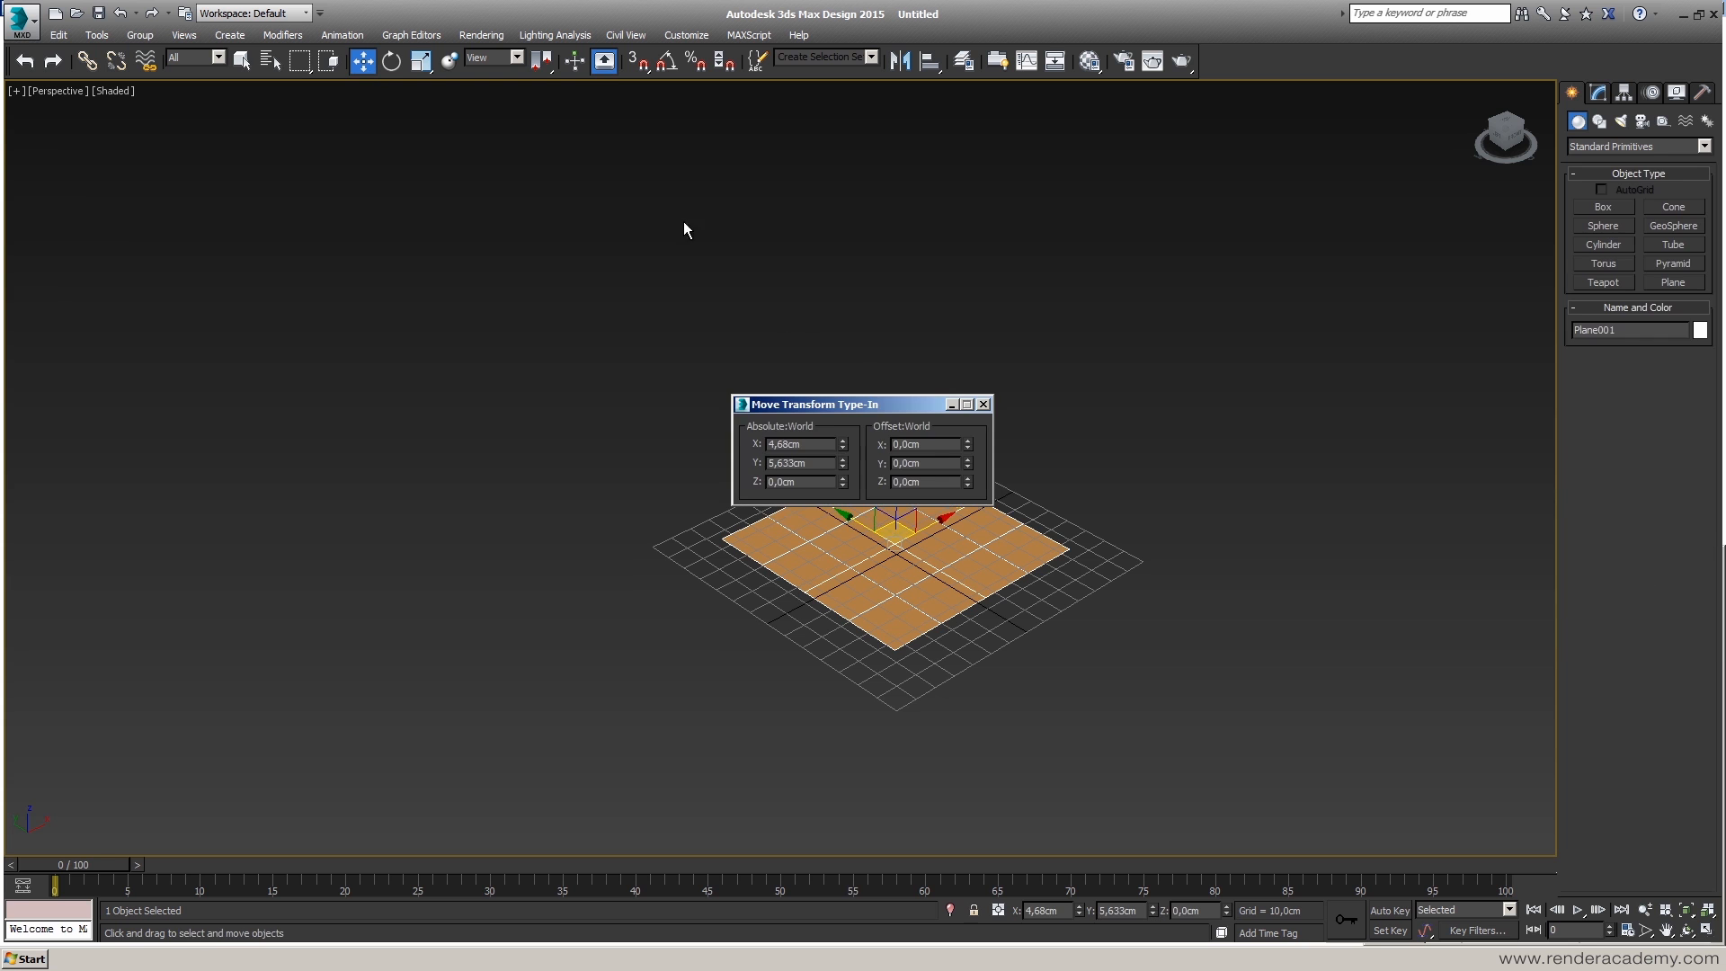
pyautogui.rightClick(842, 444)
pyautogui.rightClick(843, 462)
pyautogui.click(983, 404)
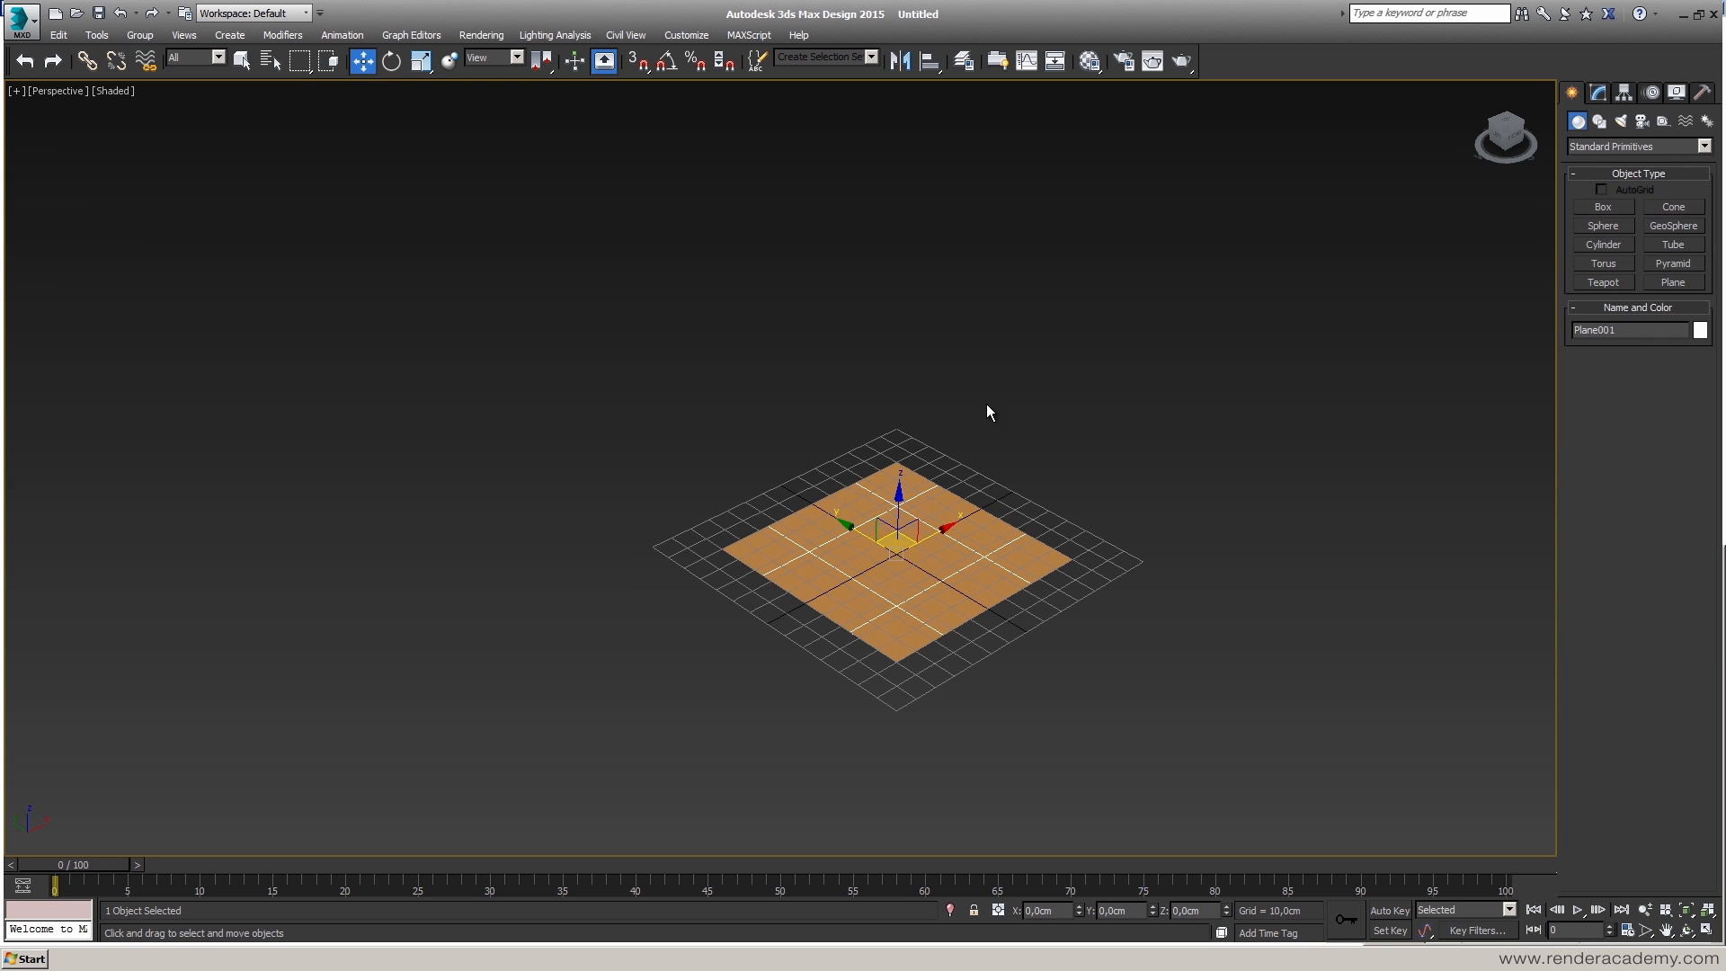
pyautogui.press('g')
pyautogui.click(1059, 479)
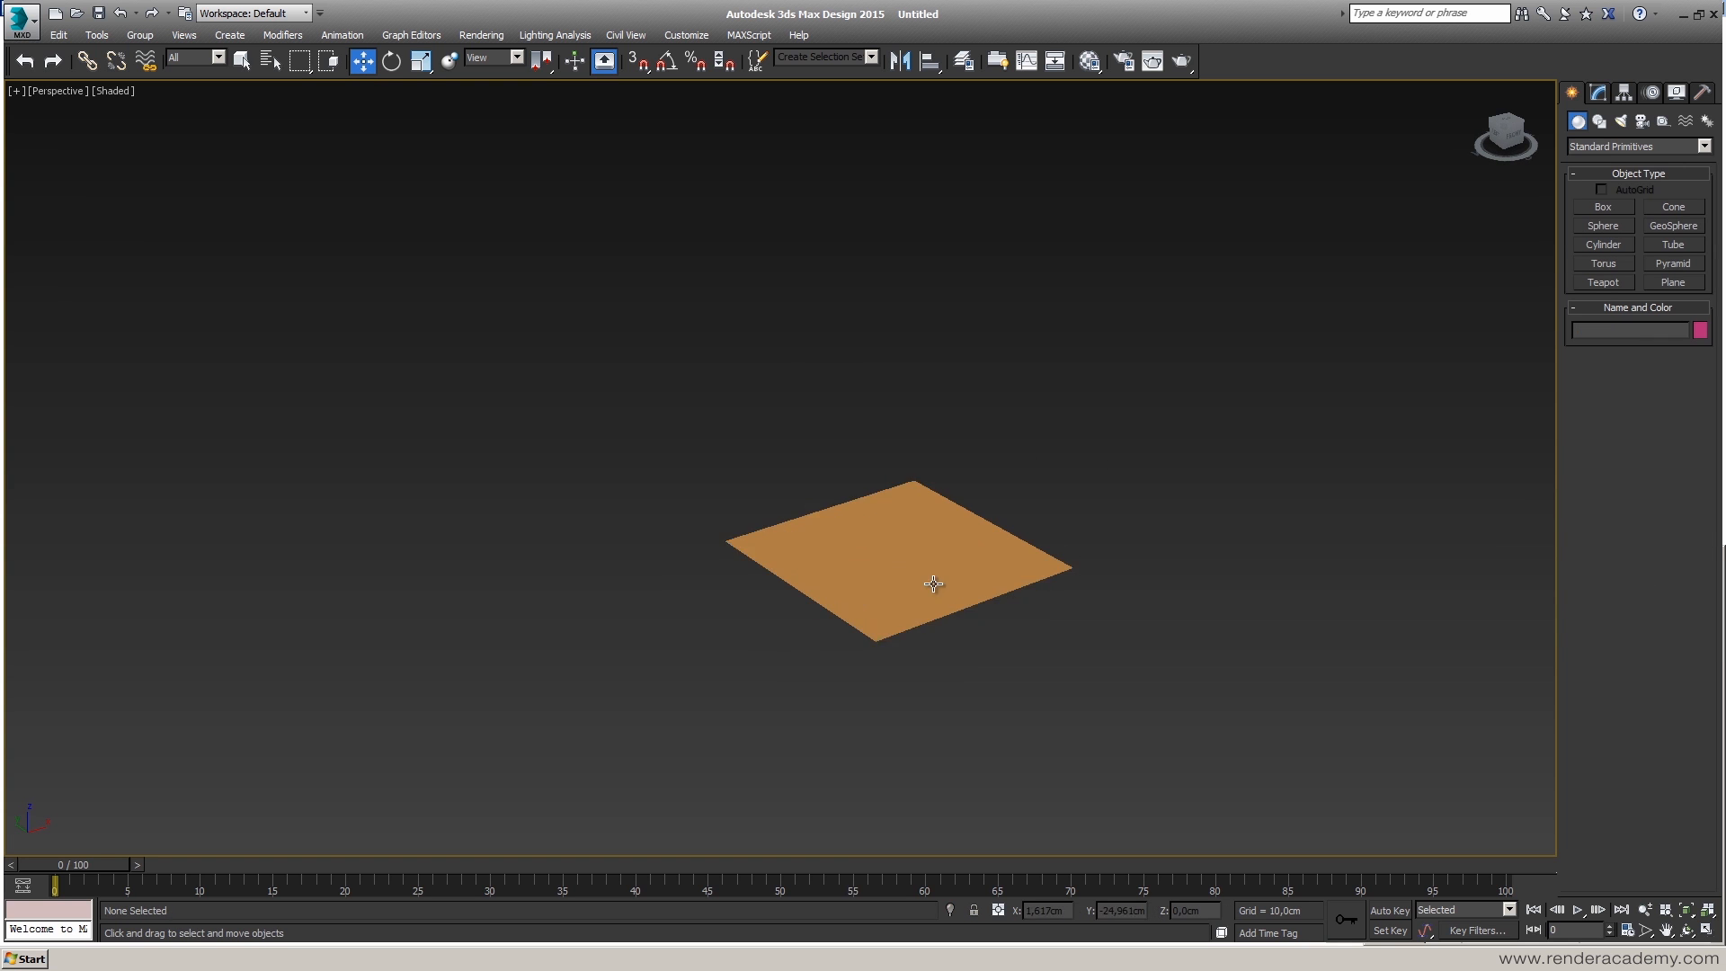
pyautogui.scroll(3, 980, 586)
pyautogui.moveTo(980, 587); pyautogui.dragTo(928, 596, button='middle')
# - Create a mental ray mr Proxy object beside the plane
pyautogui.click(1600, 145)
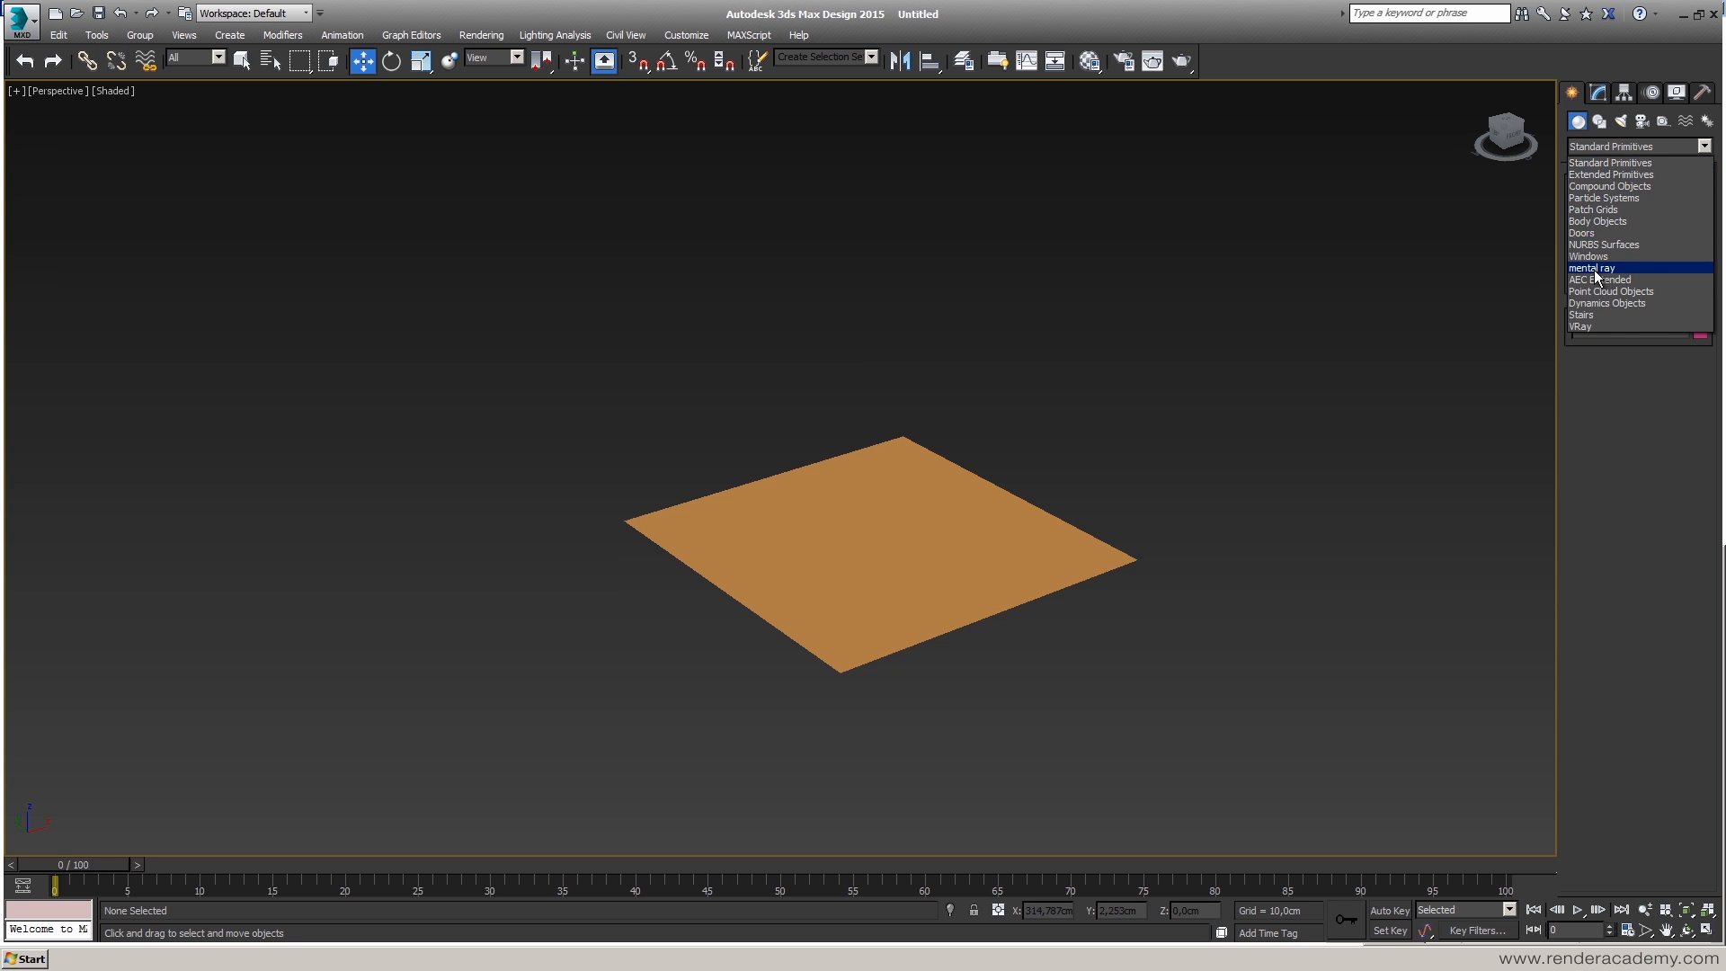
pyautogui.click(1596, 268)
pyautogui.click(1604, 208)
pyautogui.moveTo(1242, 499); pyautogui.dragTo(1258, 550)
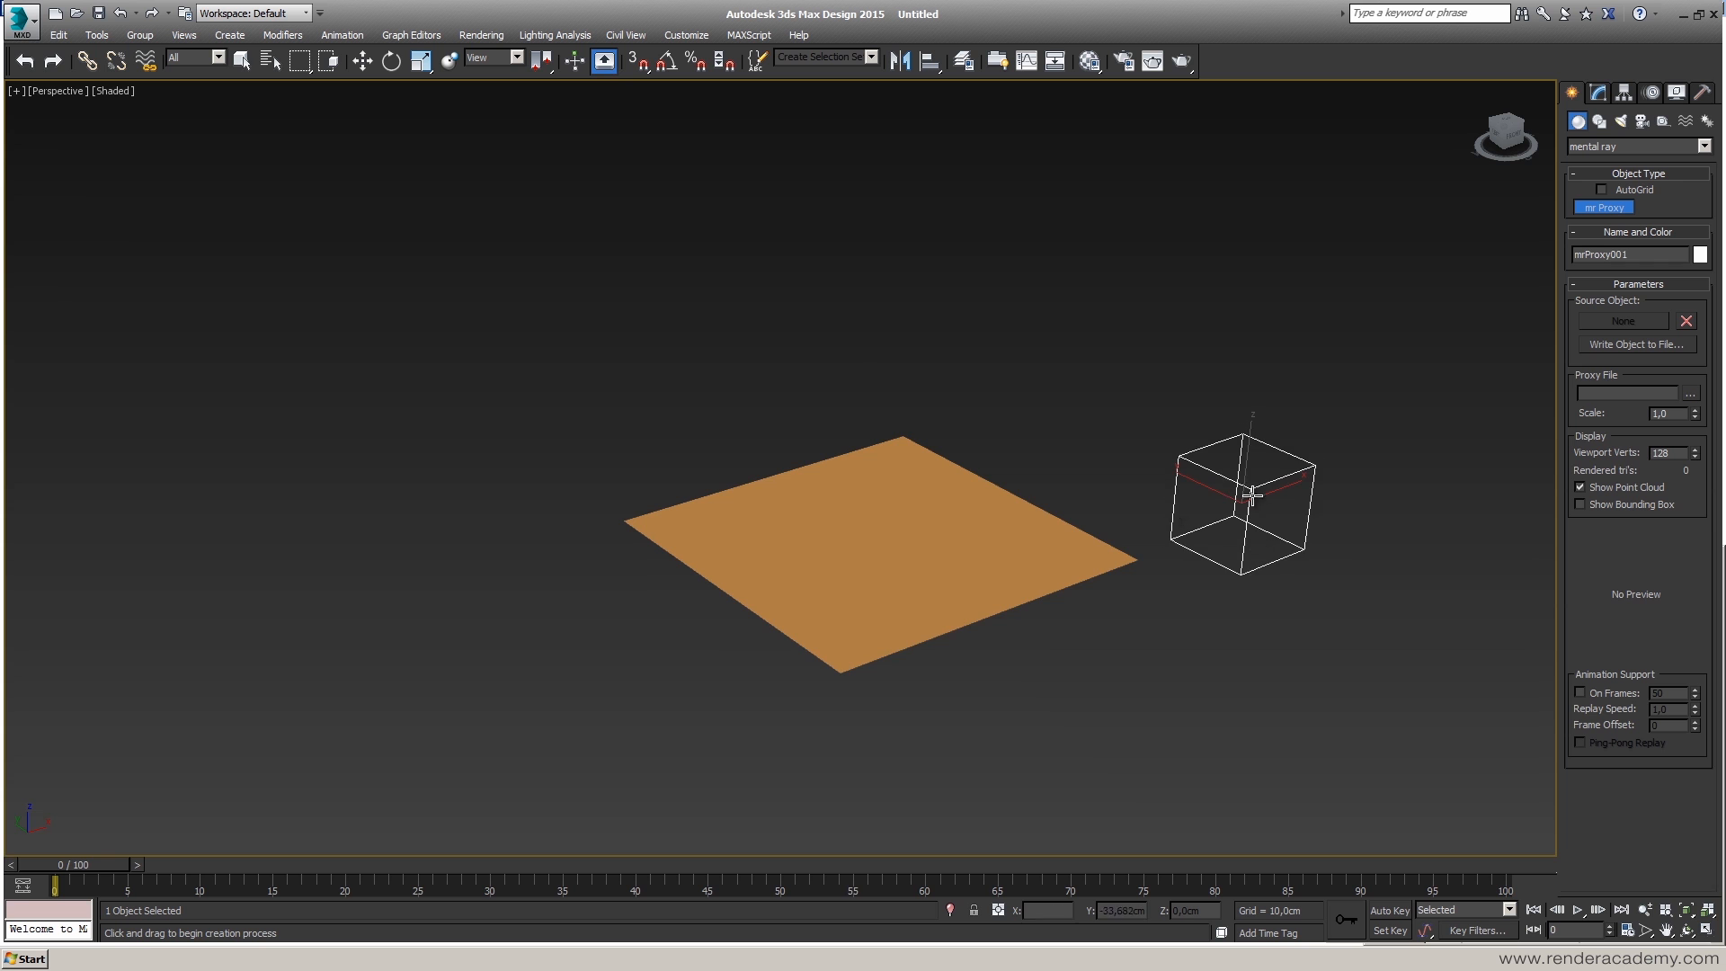
pyautogui.moveTo(1246, 561); pyautogui.dragTo(1208, 562, button='middle')
pyautogui.scroll(5, 1193, 584)
pyautogui.scroll(-5, 1197, 590)
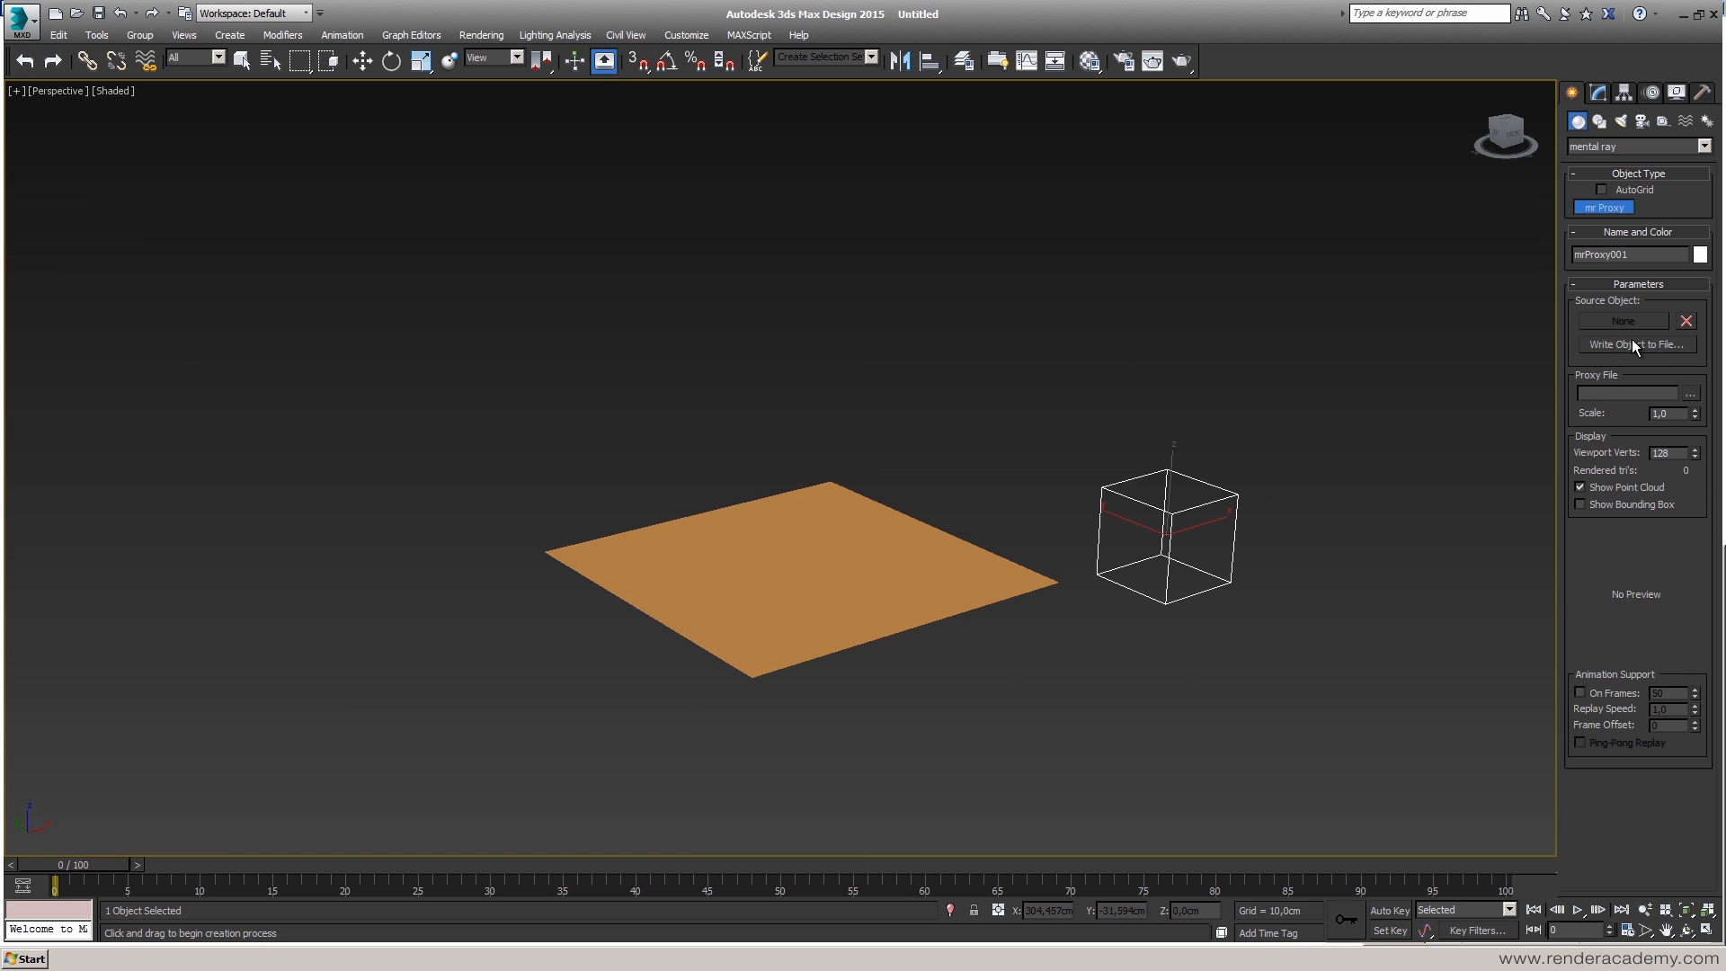
# - Try to load a proxy file into the new mr Proxy object
pyautogui.click(1600, 93)
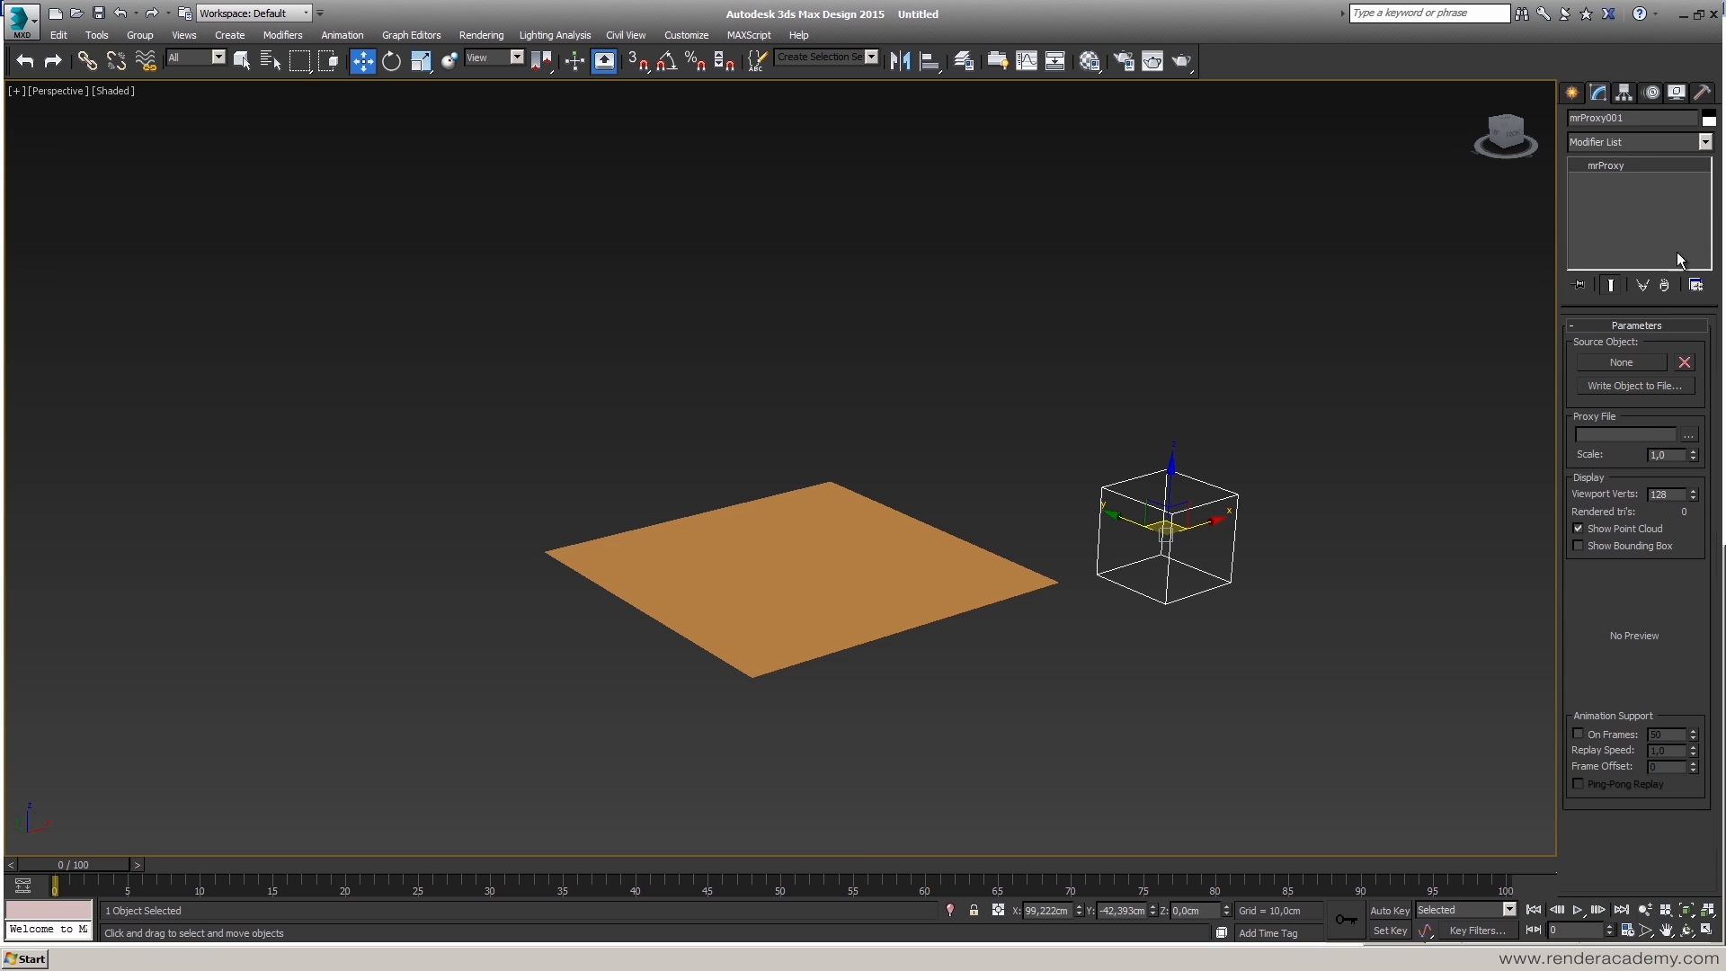
pyautogui.click(1690, 438)
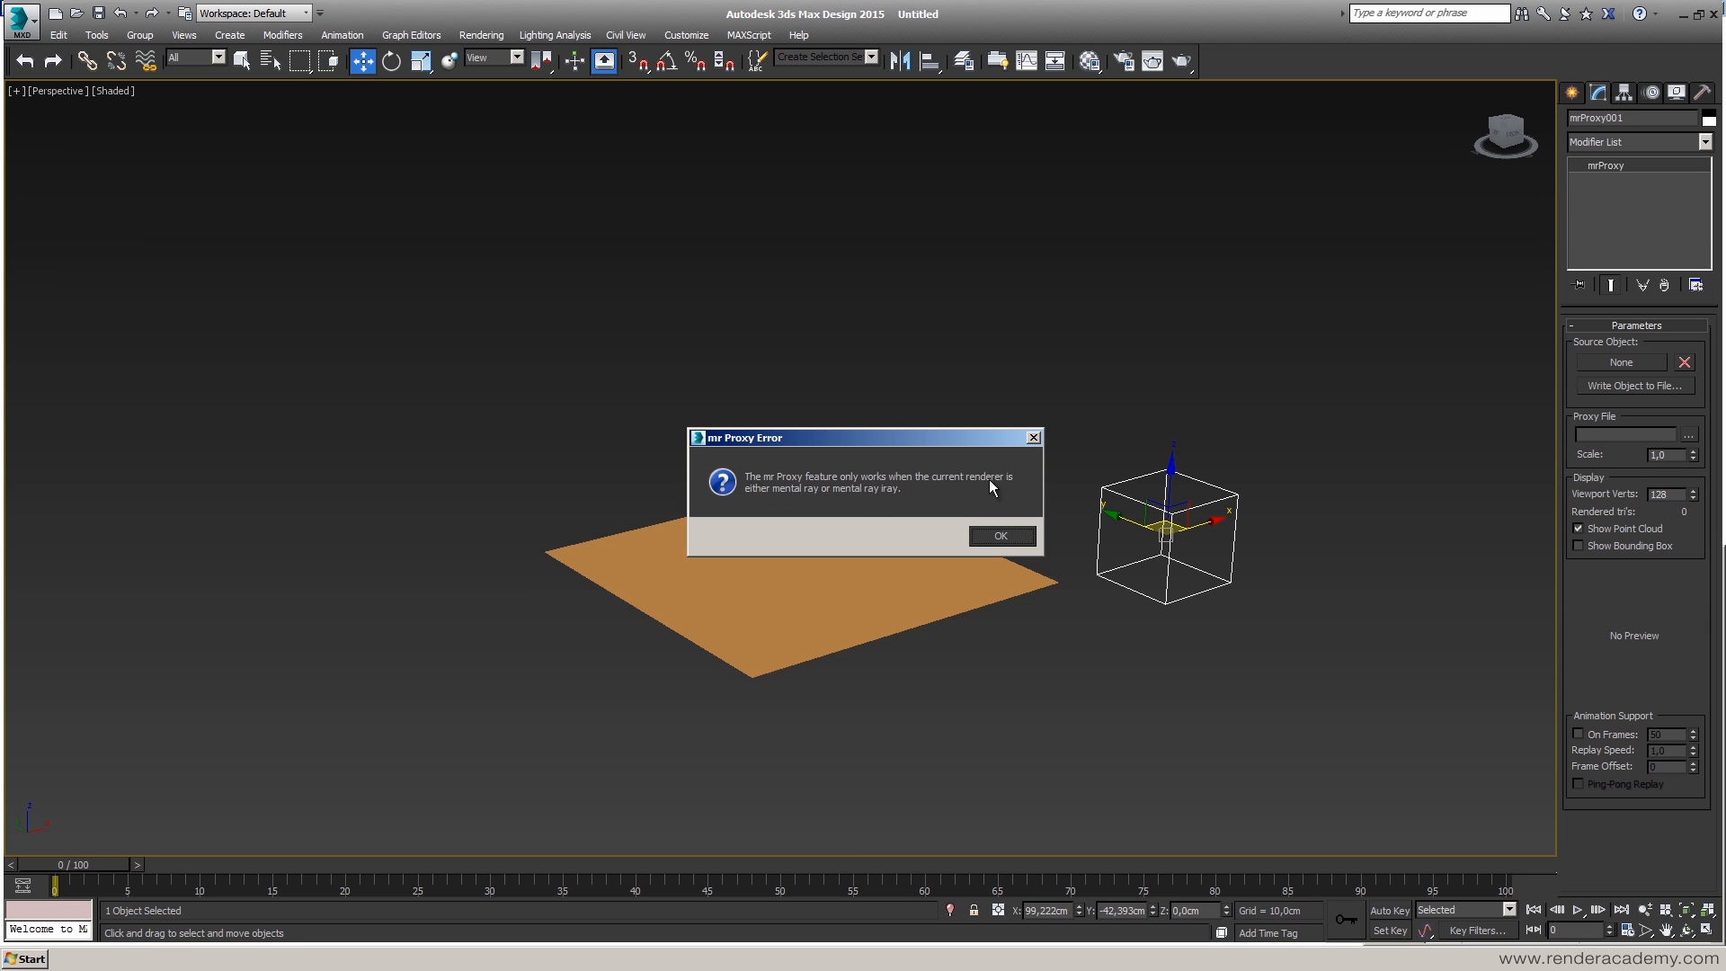
pyautogui.click(989, 535)
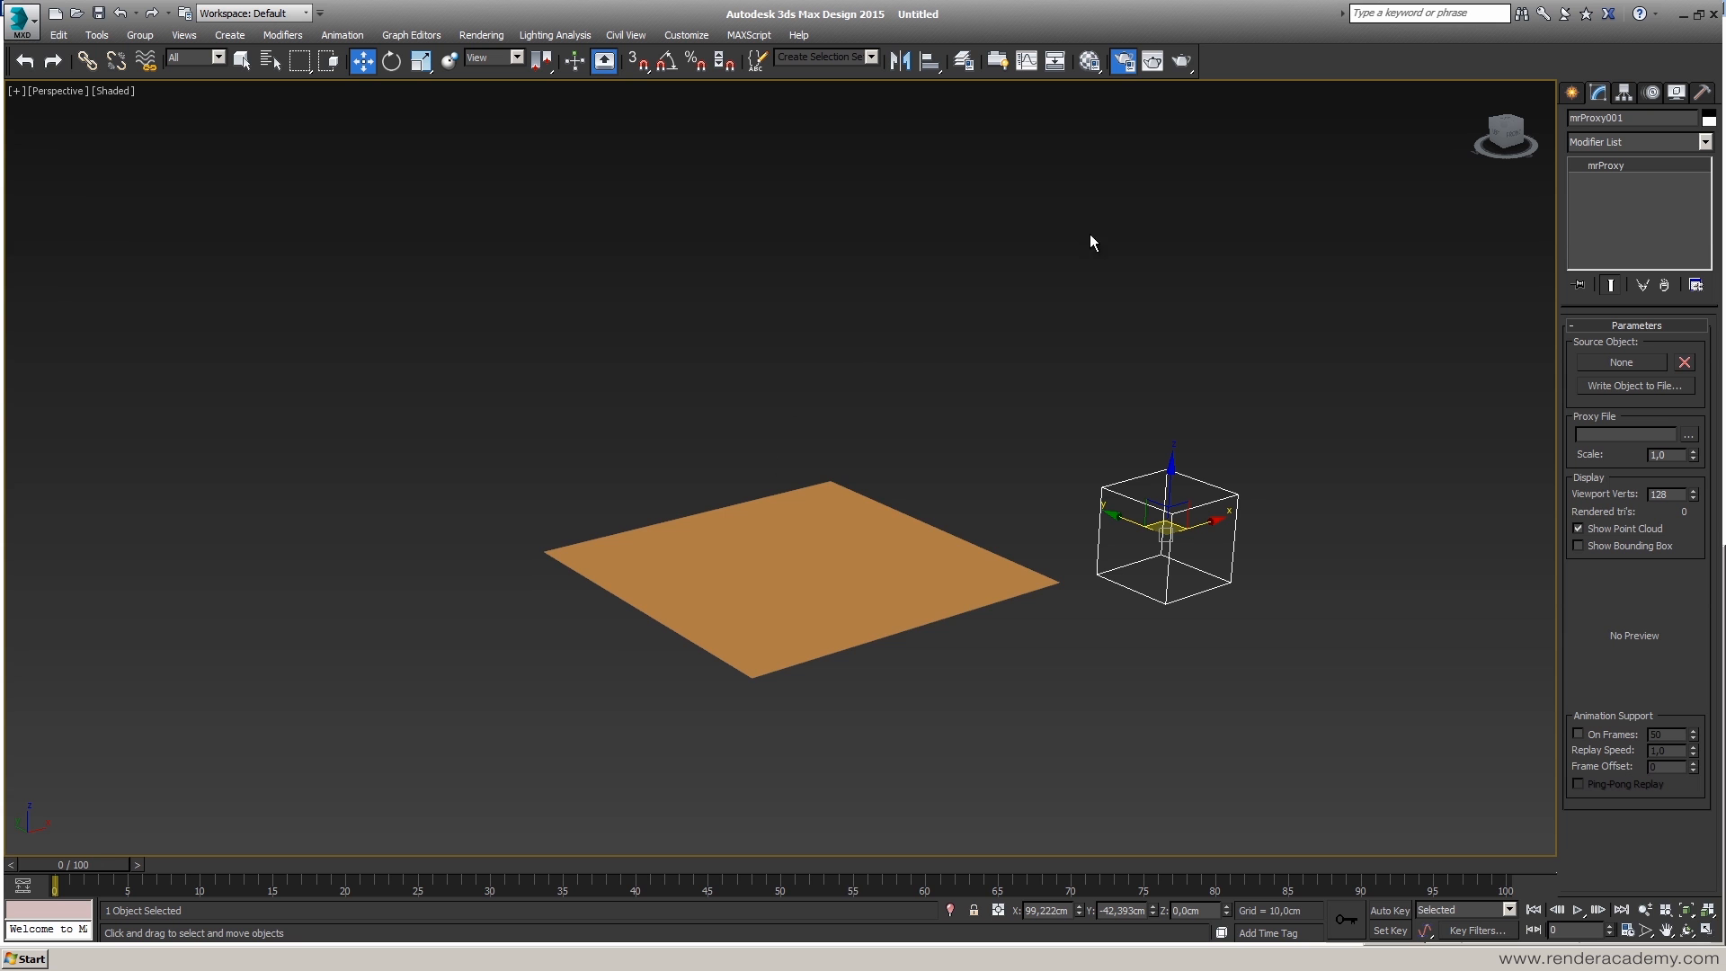
# - Assign NVIDIA mental ray as the production renderer
pyautogui.press('F10')
pyautogui.scroll(-5, 1114, 787)
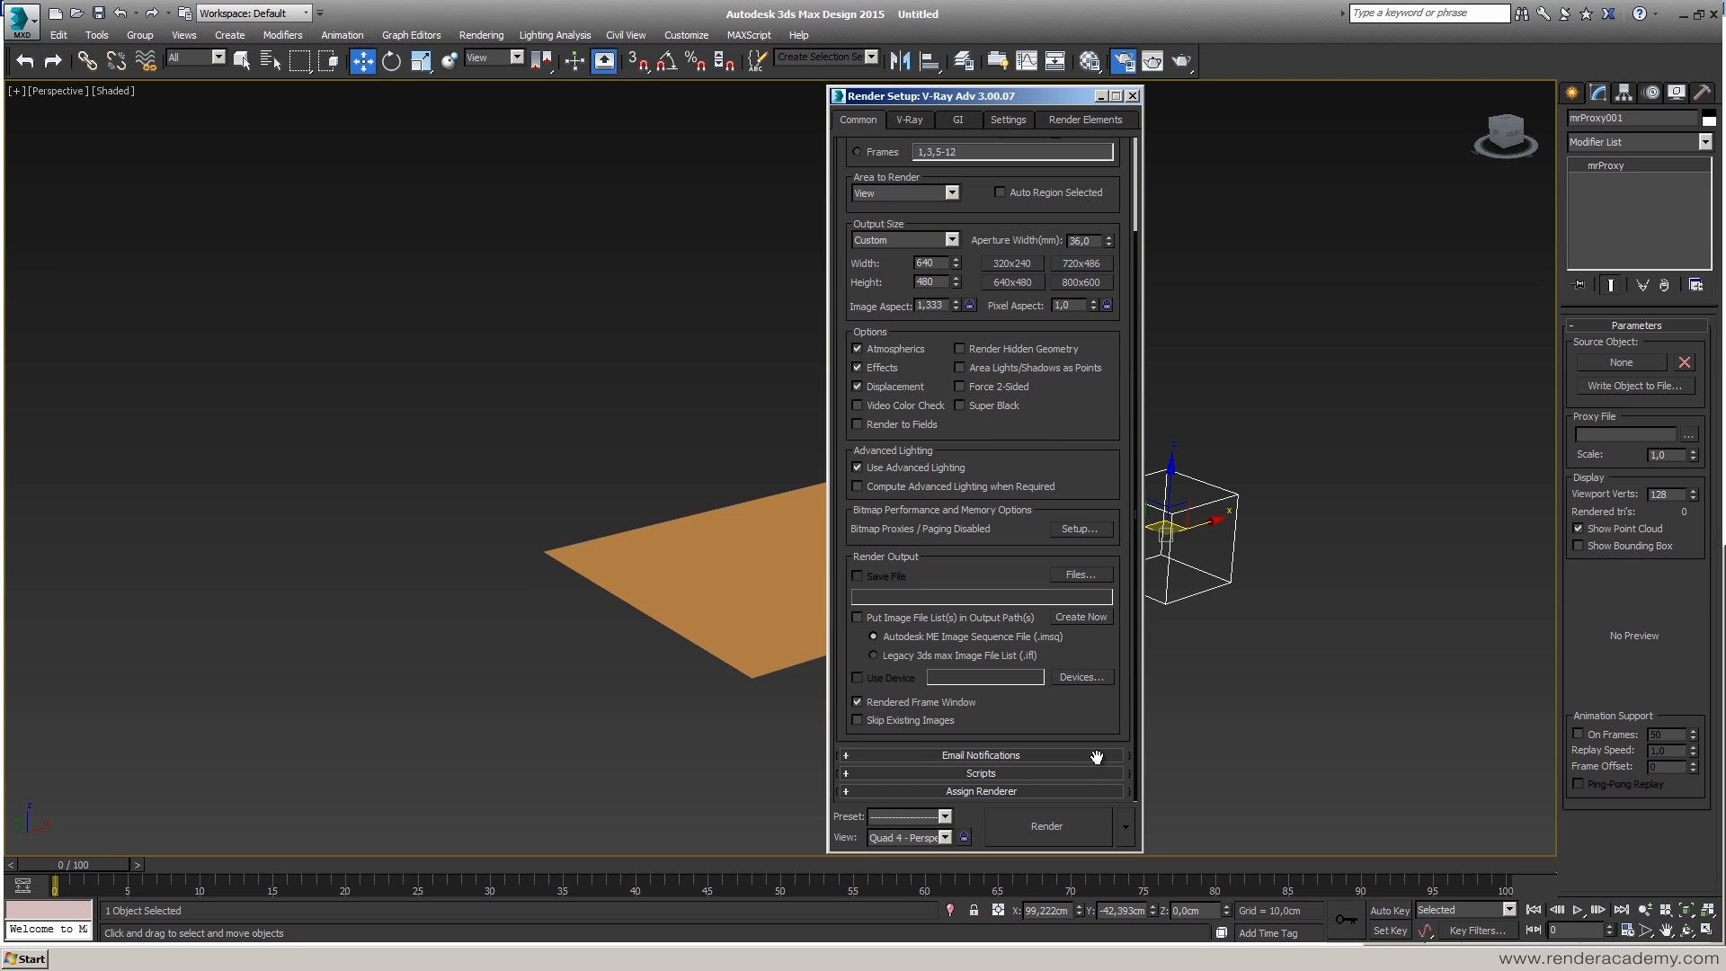
pyautogui.click(1113, 791)
pyautogui.click(1084, 713)
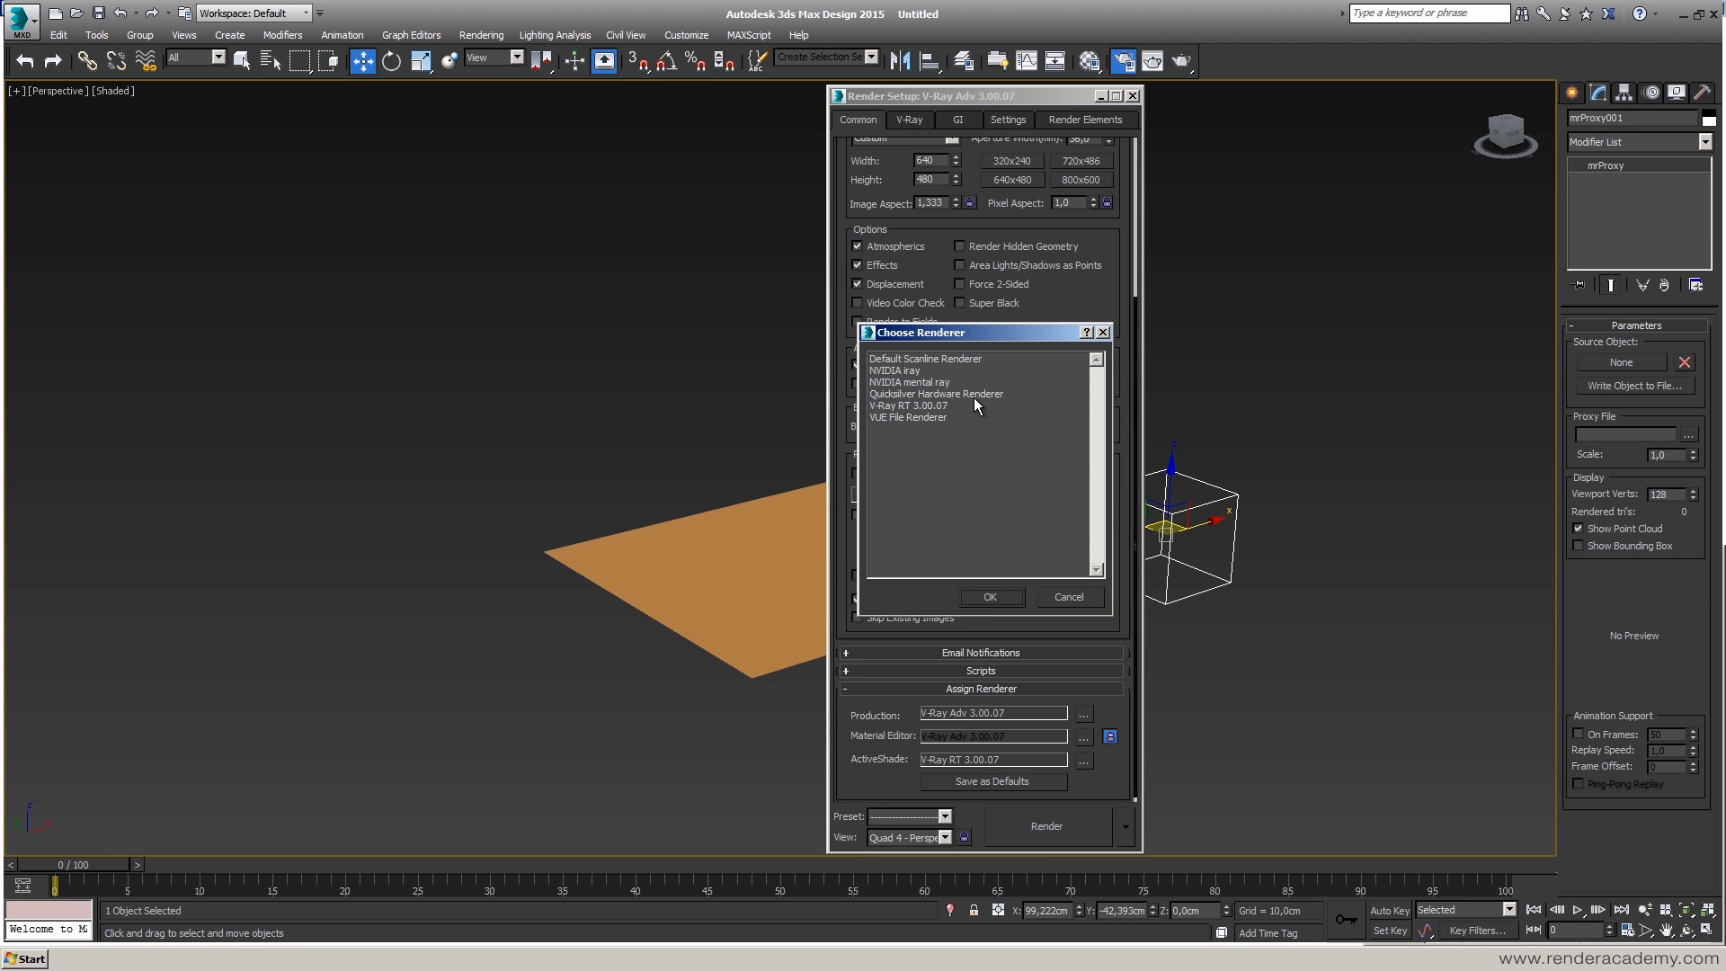
pyautogui.doubleClick(922, 382)
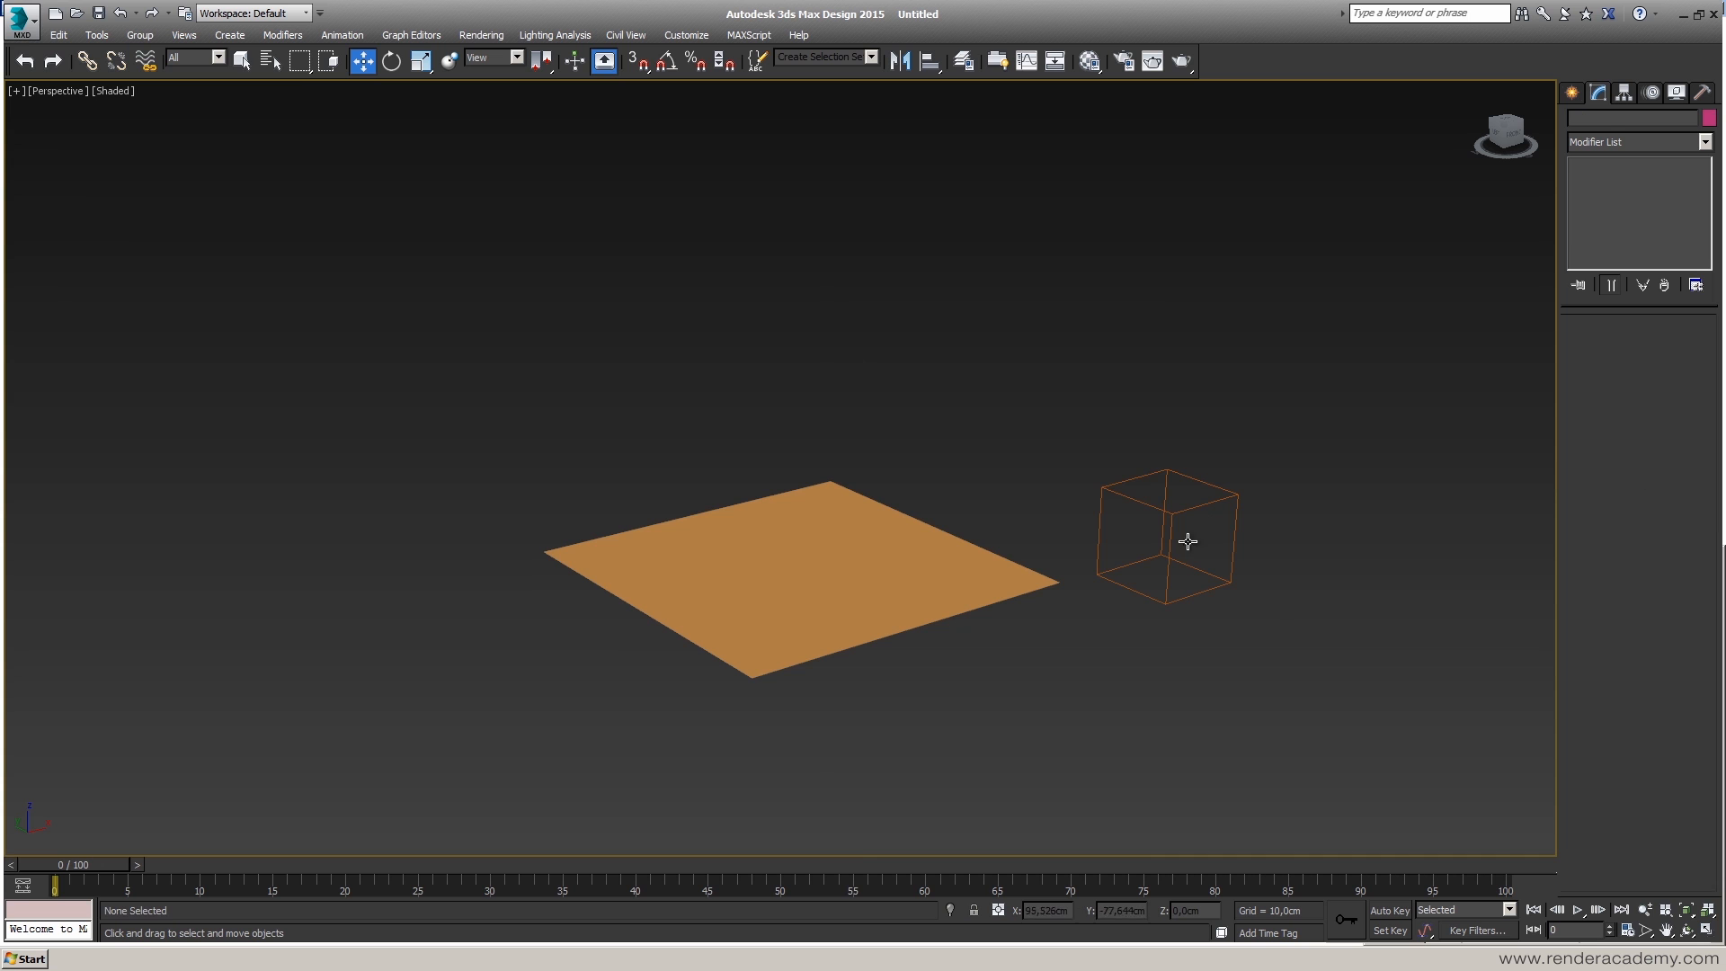
# - Load Plant_Proxy.mib from the data > Render Academy - Proxy folder into the mr Proxy object
pyautogui.click(1188, 541)
pyautogui.click(1689, 436)
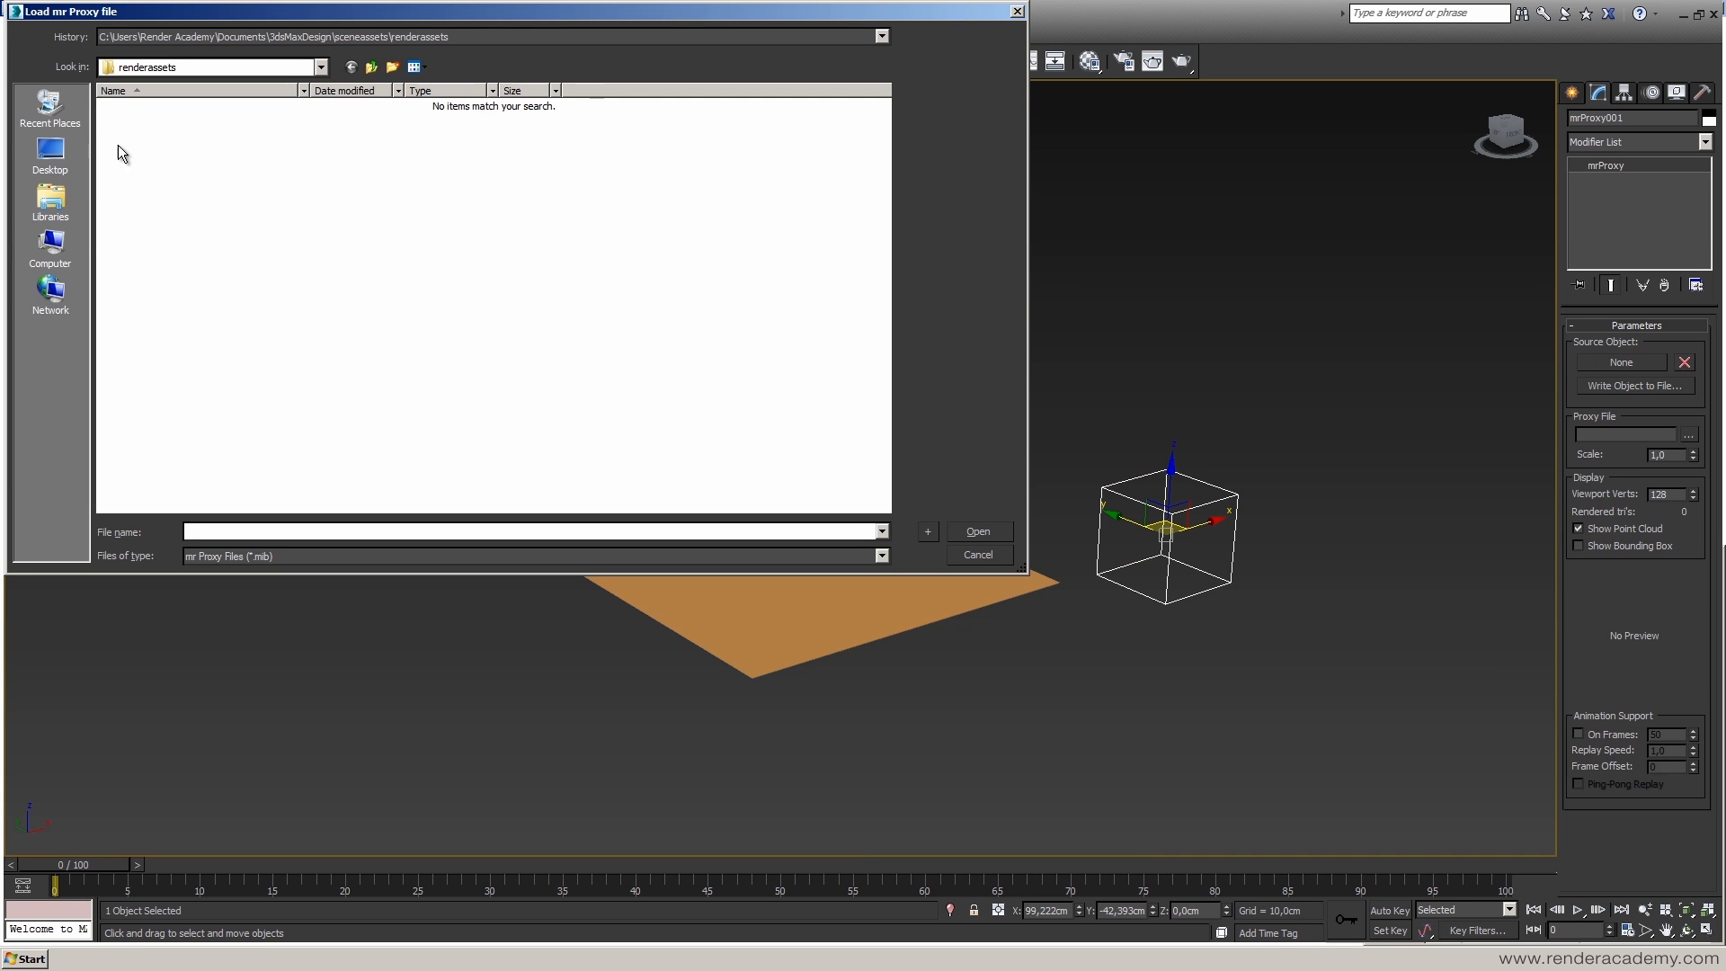
pyautogui.click(50, 153)
pyautogui.doubleClick(315, 157)
pyautogui.click(171, 153)
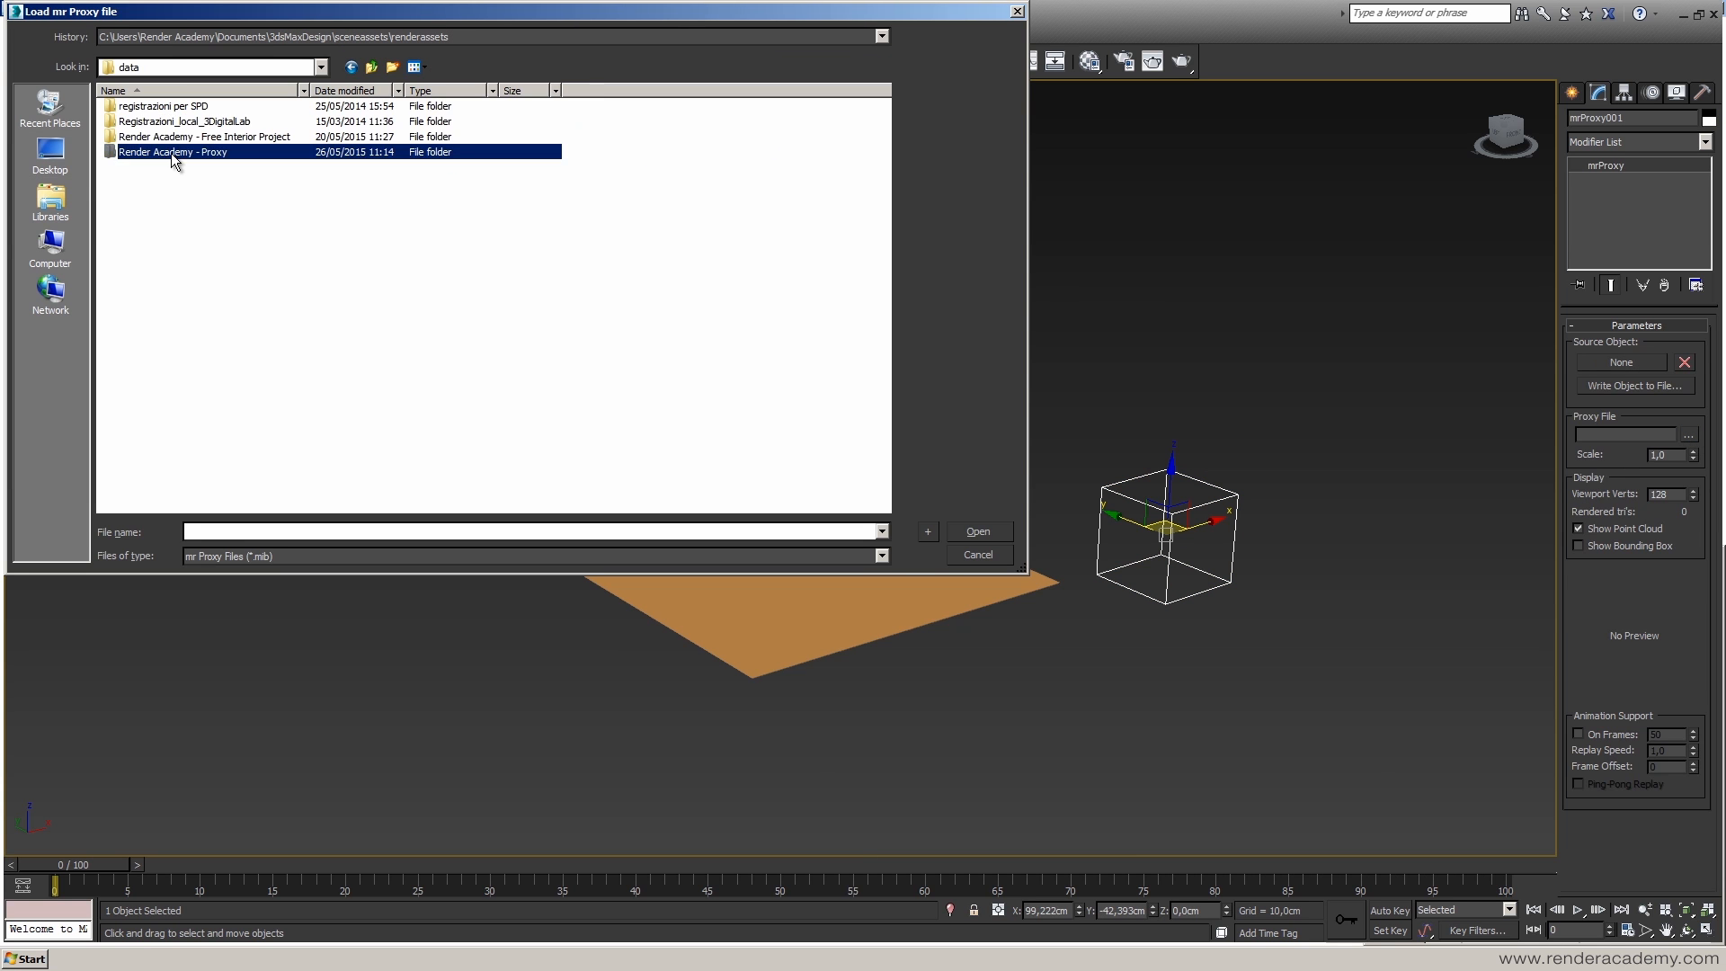
pyautogui.doubleClick(171, 153)
pyautogui.click(187, 105)
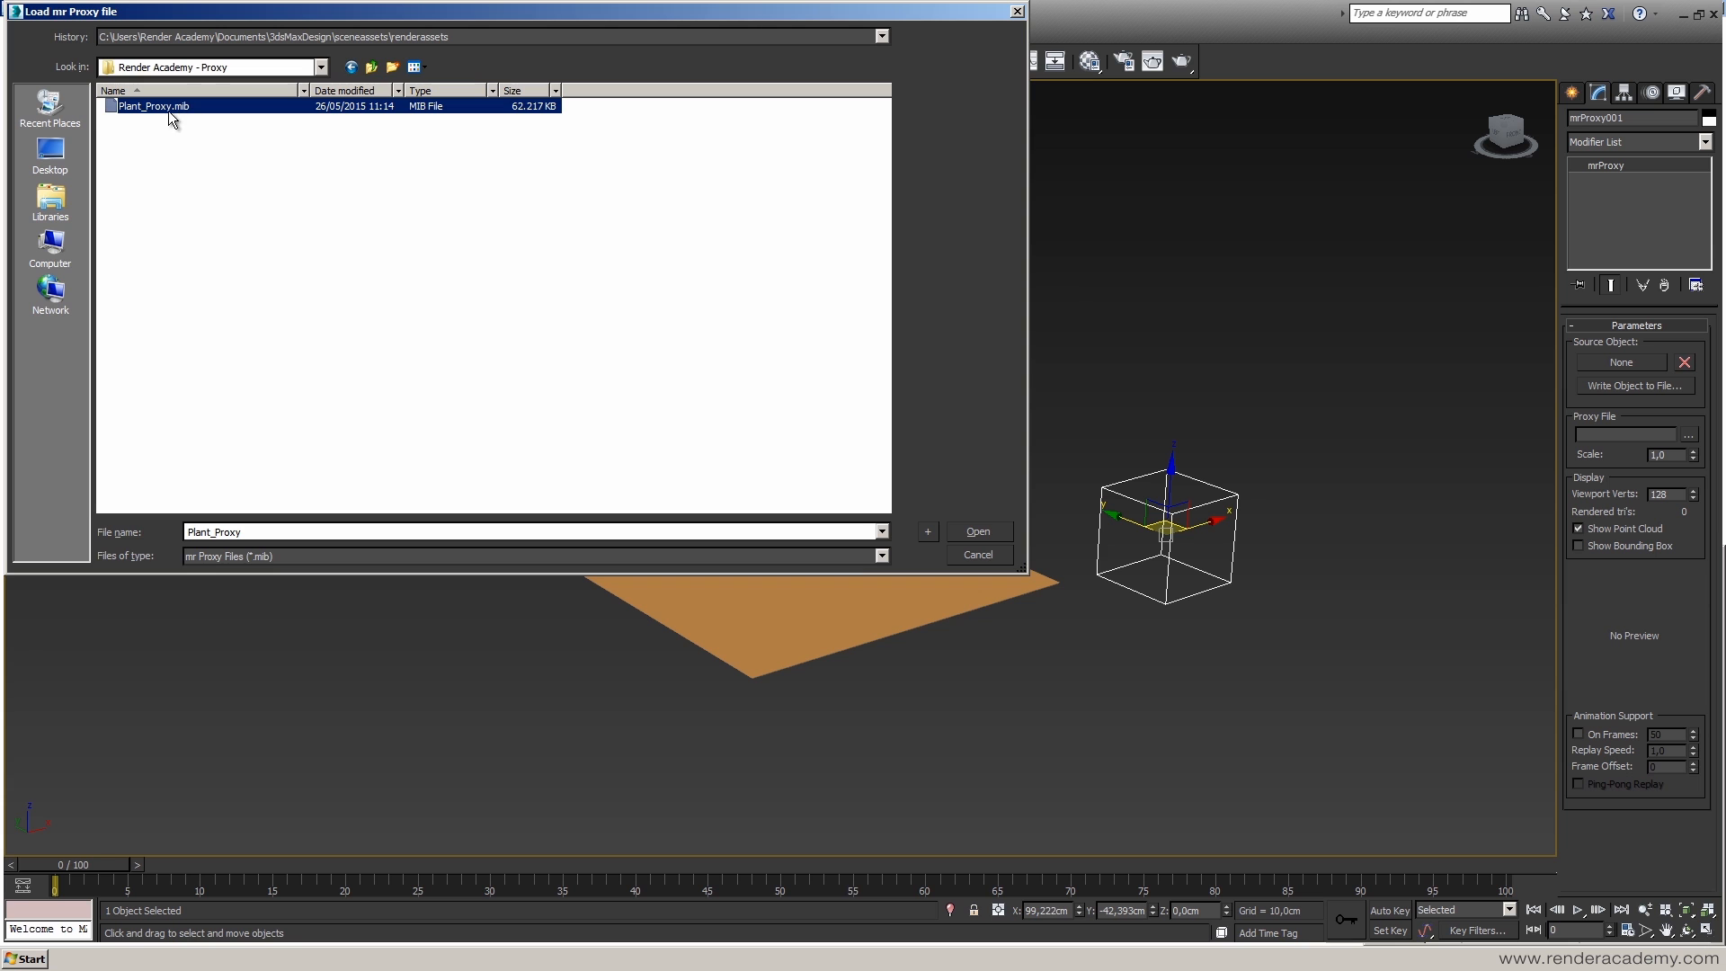
pyautogui.click(977, 535)
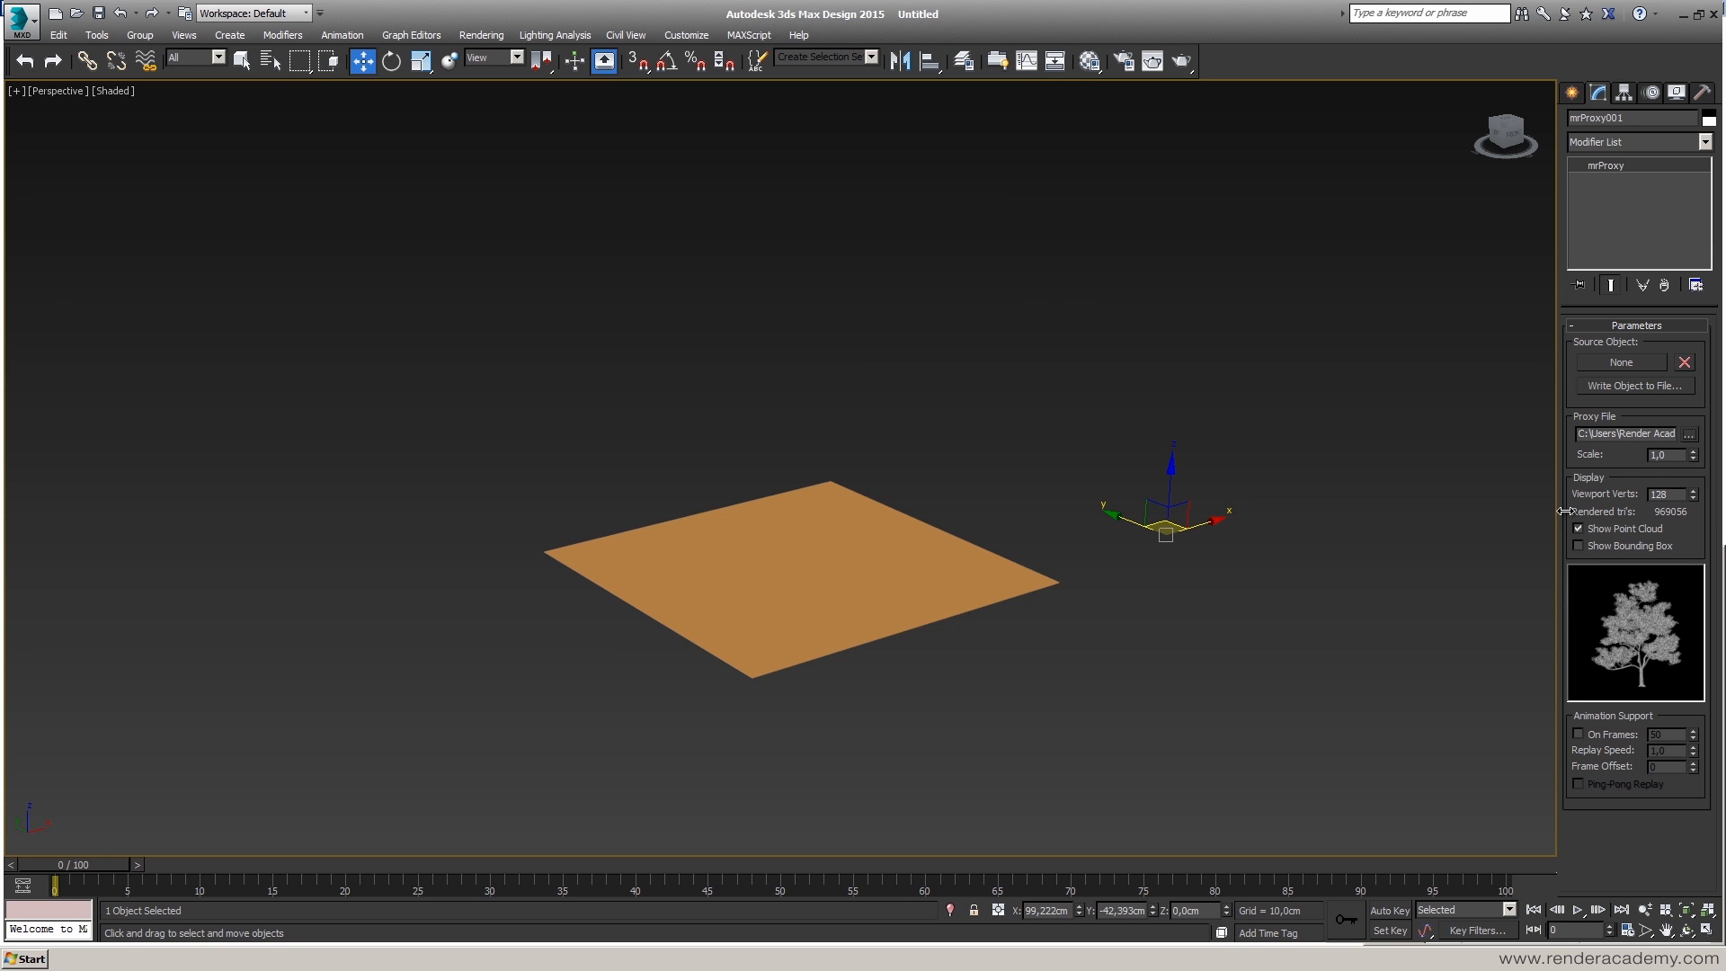
# - Set the loaded tree proxy's viewport vertices to 500
pyautogui.doubleClick(1660, 495)
pyautogui.write('500')
pyautogui.press('Return')
pyautogui.scroll(-3, 1057, 559)
pyautogui.scroll(-2, 1136, 581)
pyautogui.scroll(2, 1136, 585)
pyautogui.moveTo(1136, 585); pyautogui.dragTo(1152, 628, button='middle')
pyautogui.moveTo(1152, 628); pyautogui.dragTo(1125, 578, button='middle')
# - Try reducing the proxy file's scale to about 0.31 and inspect the object's scale transform values
pyautogui.moveTo(1692, 458); pyautogui.dragTo(1691, 540)
pyautogui.press('r')
pyautogui.moveTo(1033, 577)
pyautogui.mouseDown()
pyautogui.moveTo(1033, 513)
pyautogui.moveTo(1048, 566)
pyautogui.moveTo(1070, 576)
pyautogui.moveTo(1044, 576)
pyautogui.mouseUp()
pyautogui.rightClick(1043, 576)
pyautogui.rightClick(421, 60)
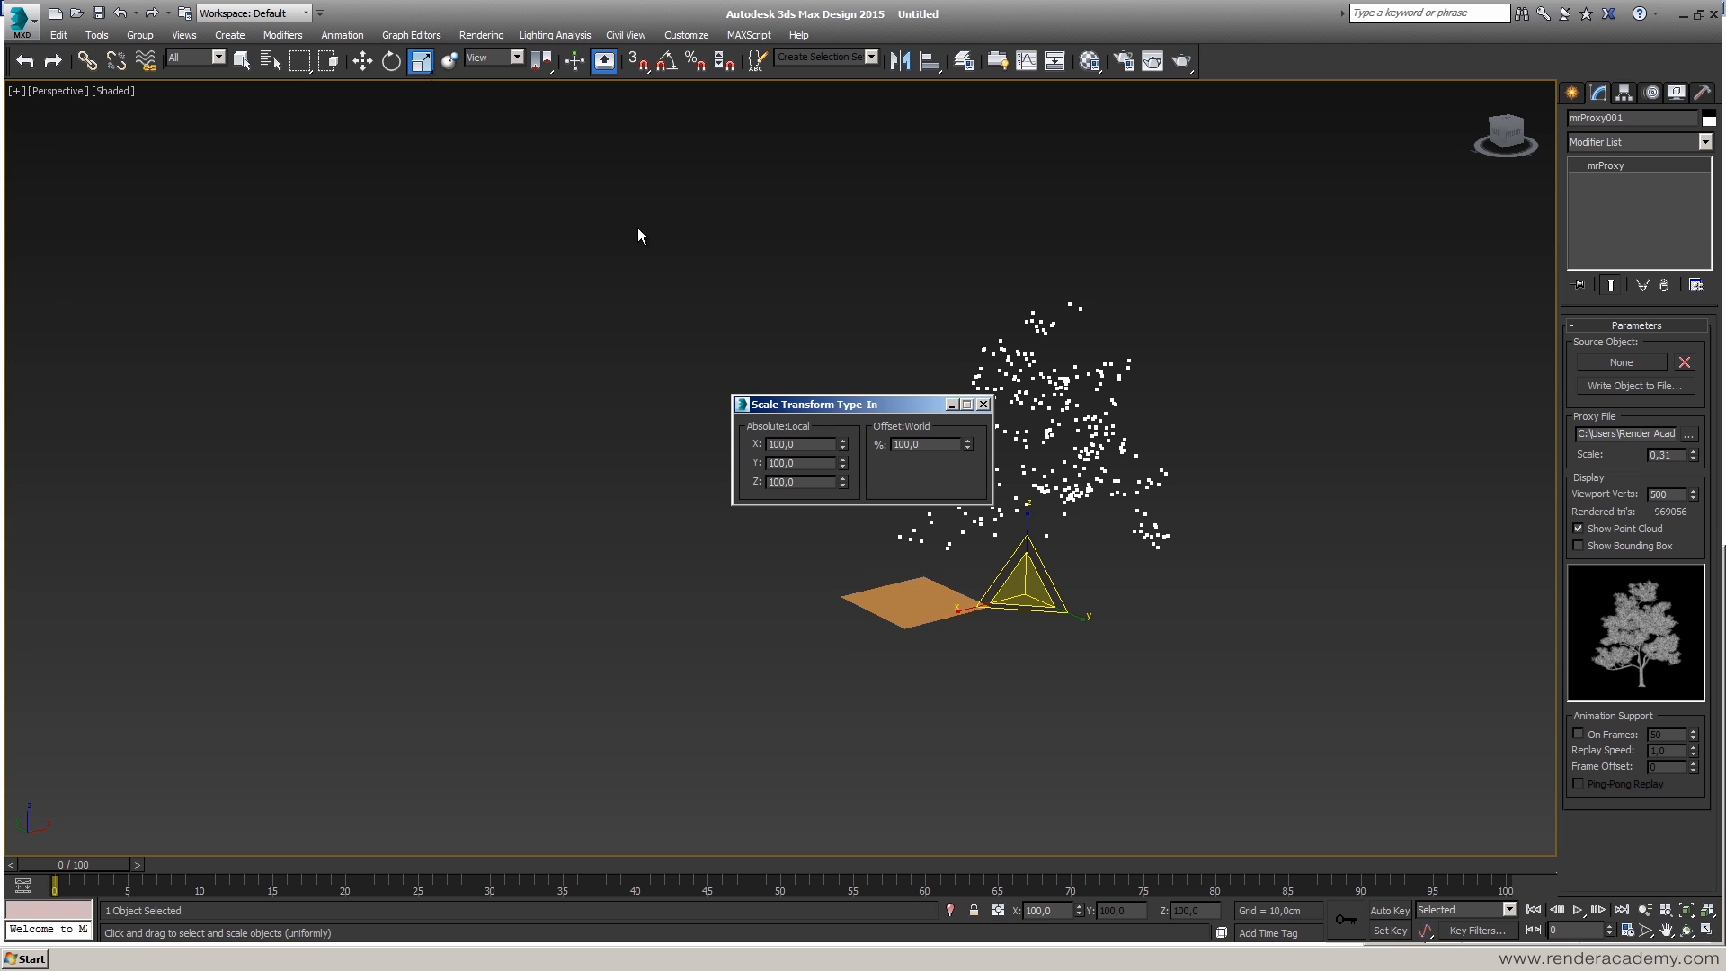
pyautogui.click(983, 404)
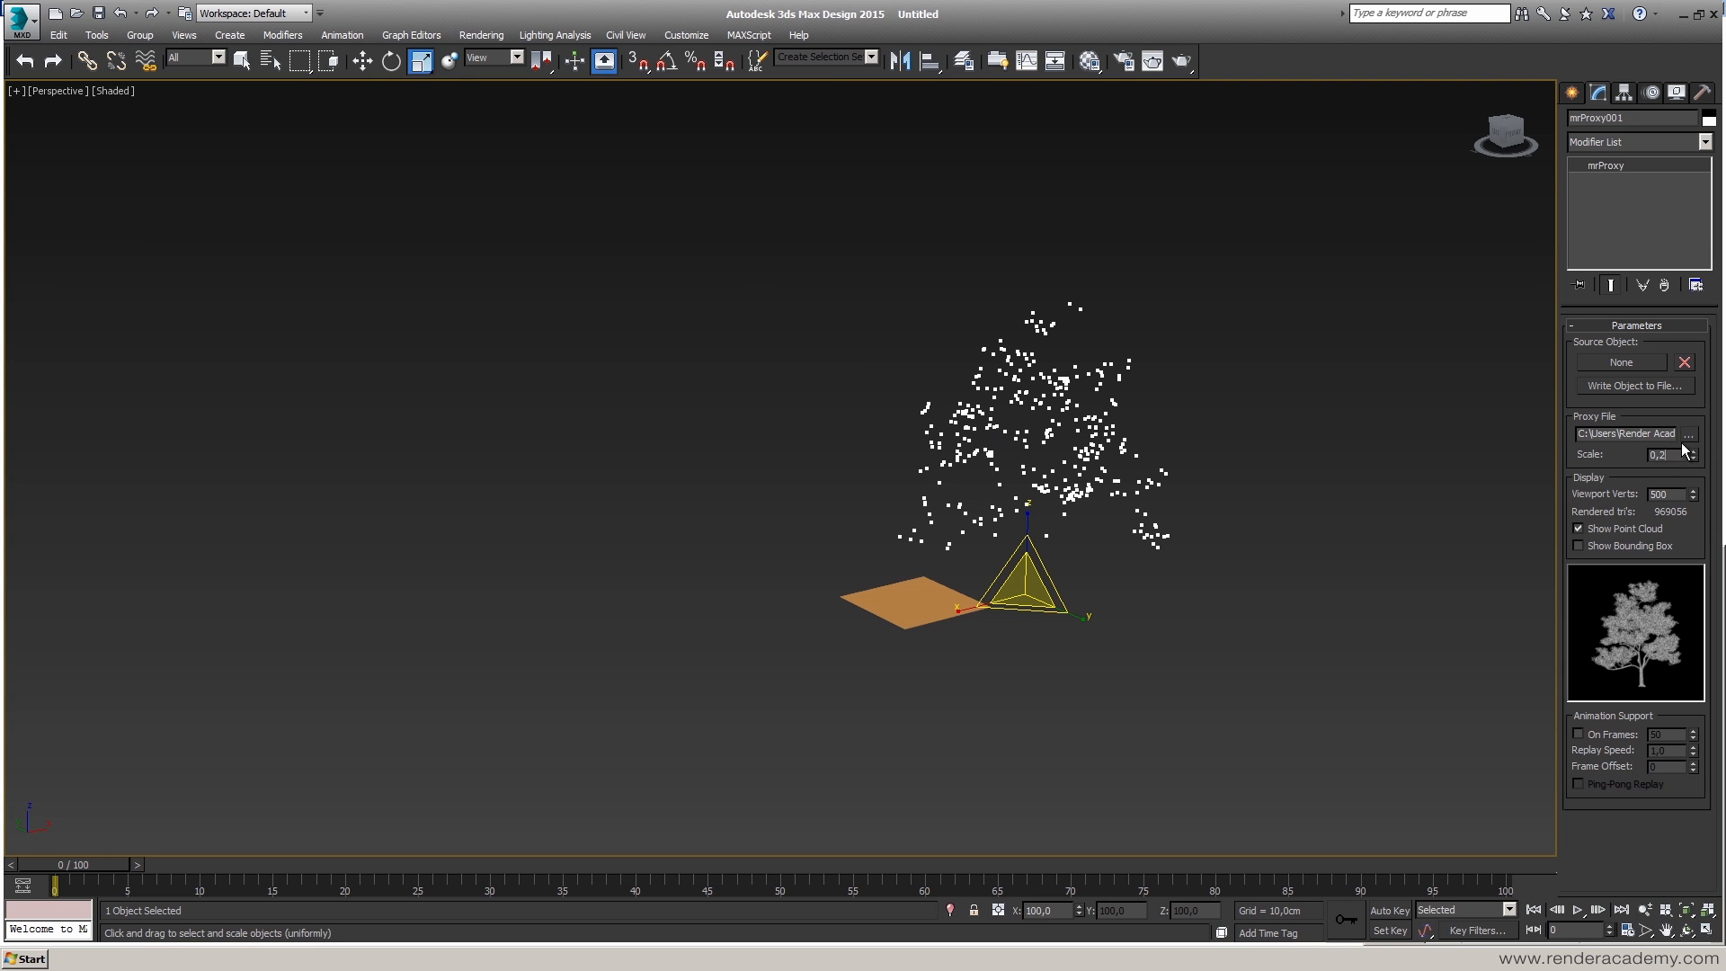
# - Set the proxy file's scale to 0.25 and return to the Move tool
pyautogui.write('25')
pyautogui.press('Return')
pyautogui.press('w')
pyautogui.moveTo(1093, 564); pyautogui.dragTo(1079, 609, button='middle')
pyautogui.scroll(5, 1099, 563)
pyautogui.scroll(-5, 1073, 588)
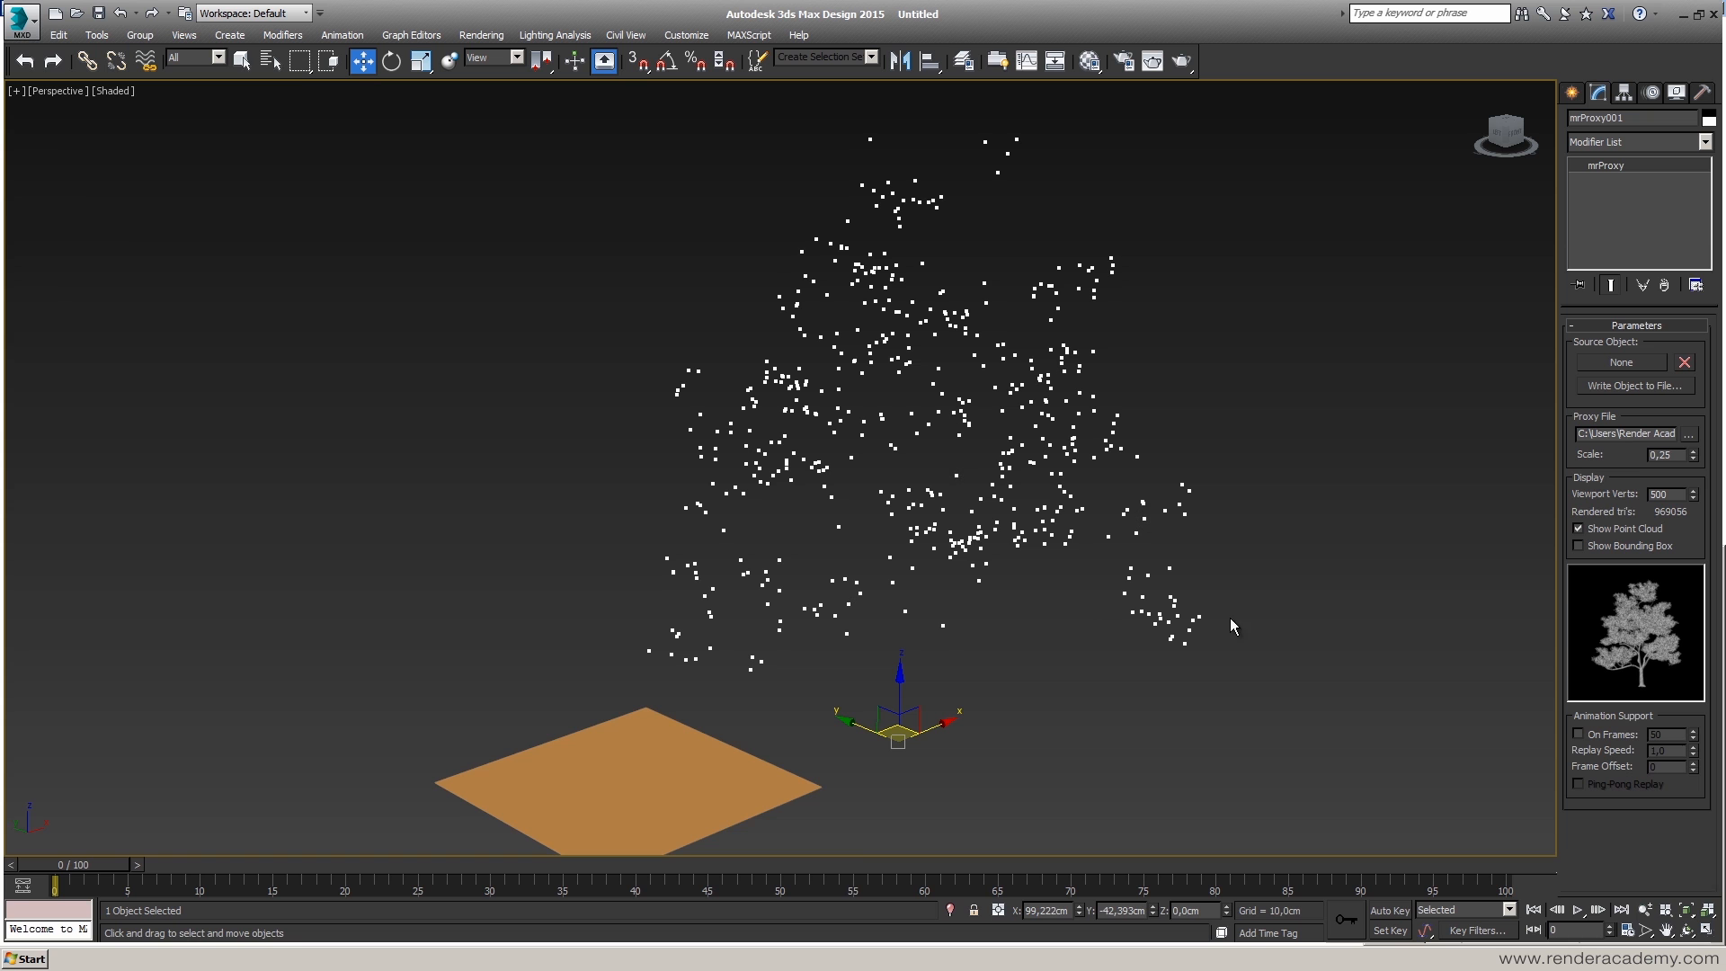
# - Deselect the proxy, display the viewport polygon statistics and select the plane
pyautogui.click(487, 386)
pyautogui.press('7')
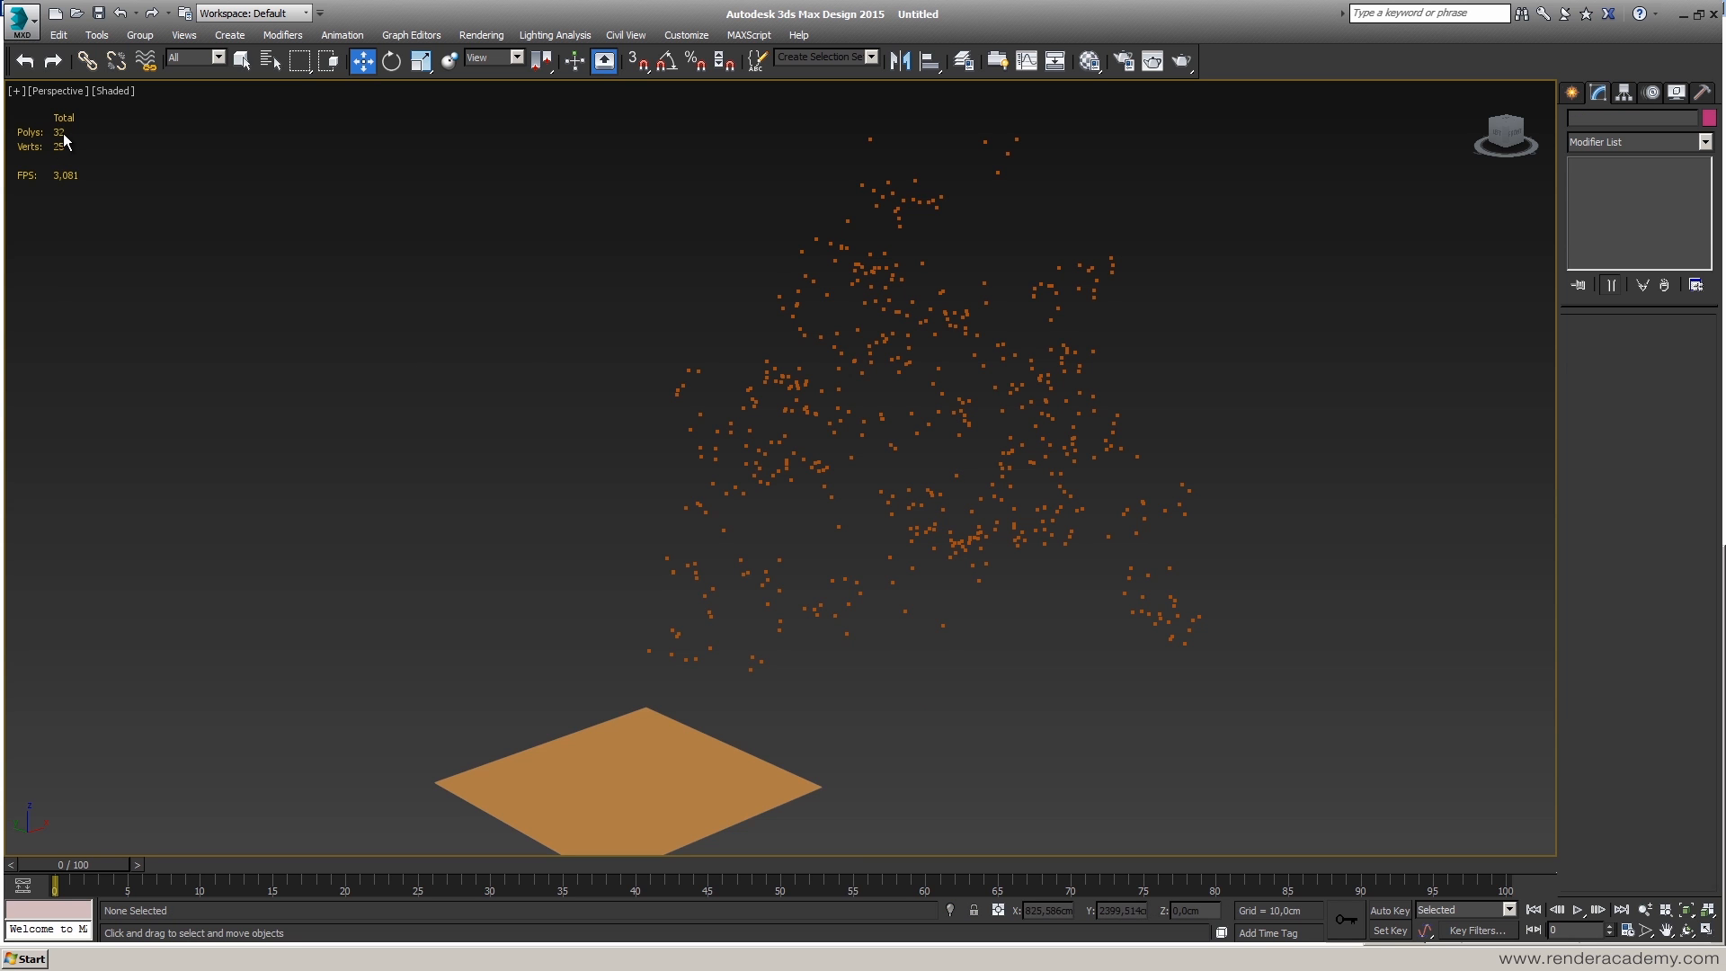
pyautogui.click(551, 732)
# - Render the perspective view of the plane and tree proxy and inspect the rendered tree up close
pyautogui.moveTo(551, 733); pyautogui.dragTo(626, 640, button='middle')
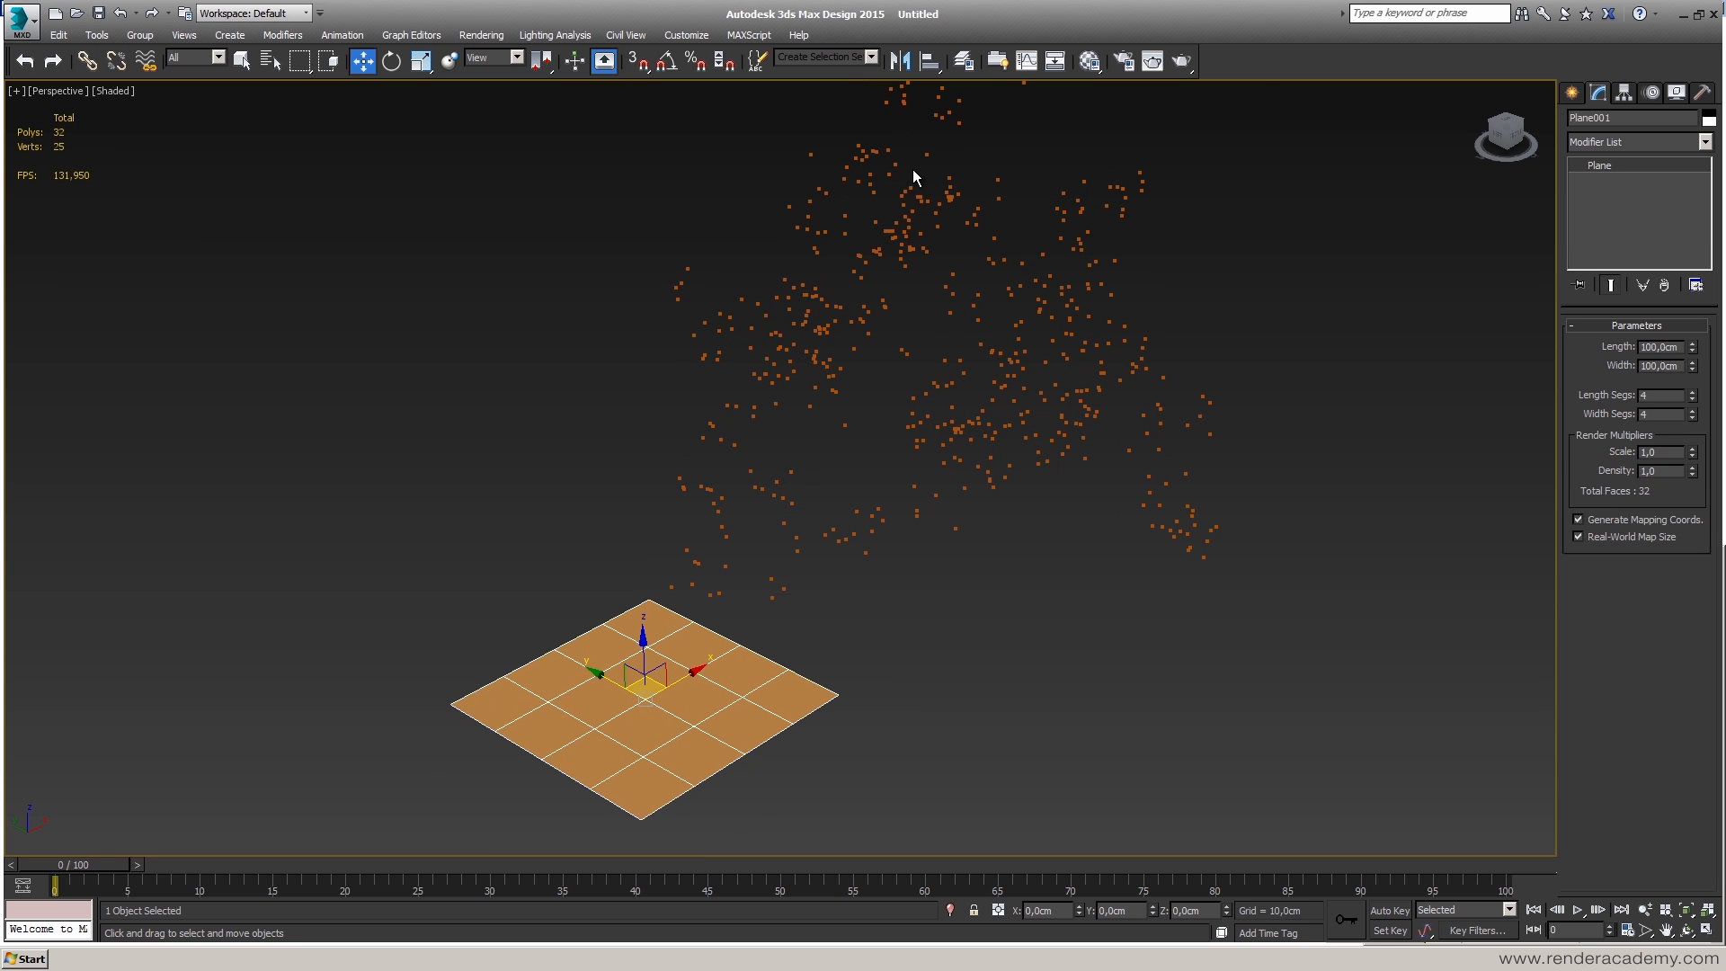
pyautogui.click(1183, 61)
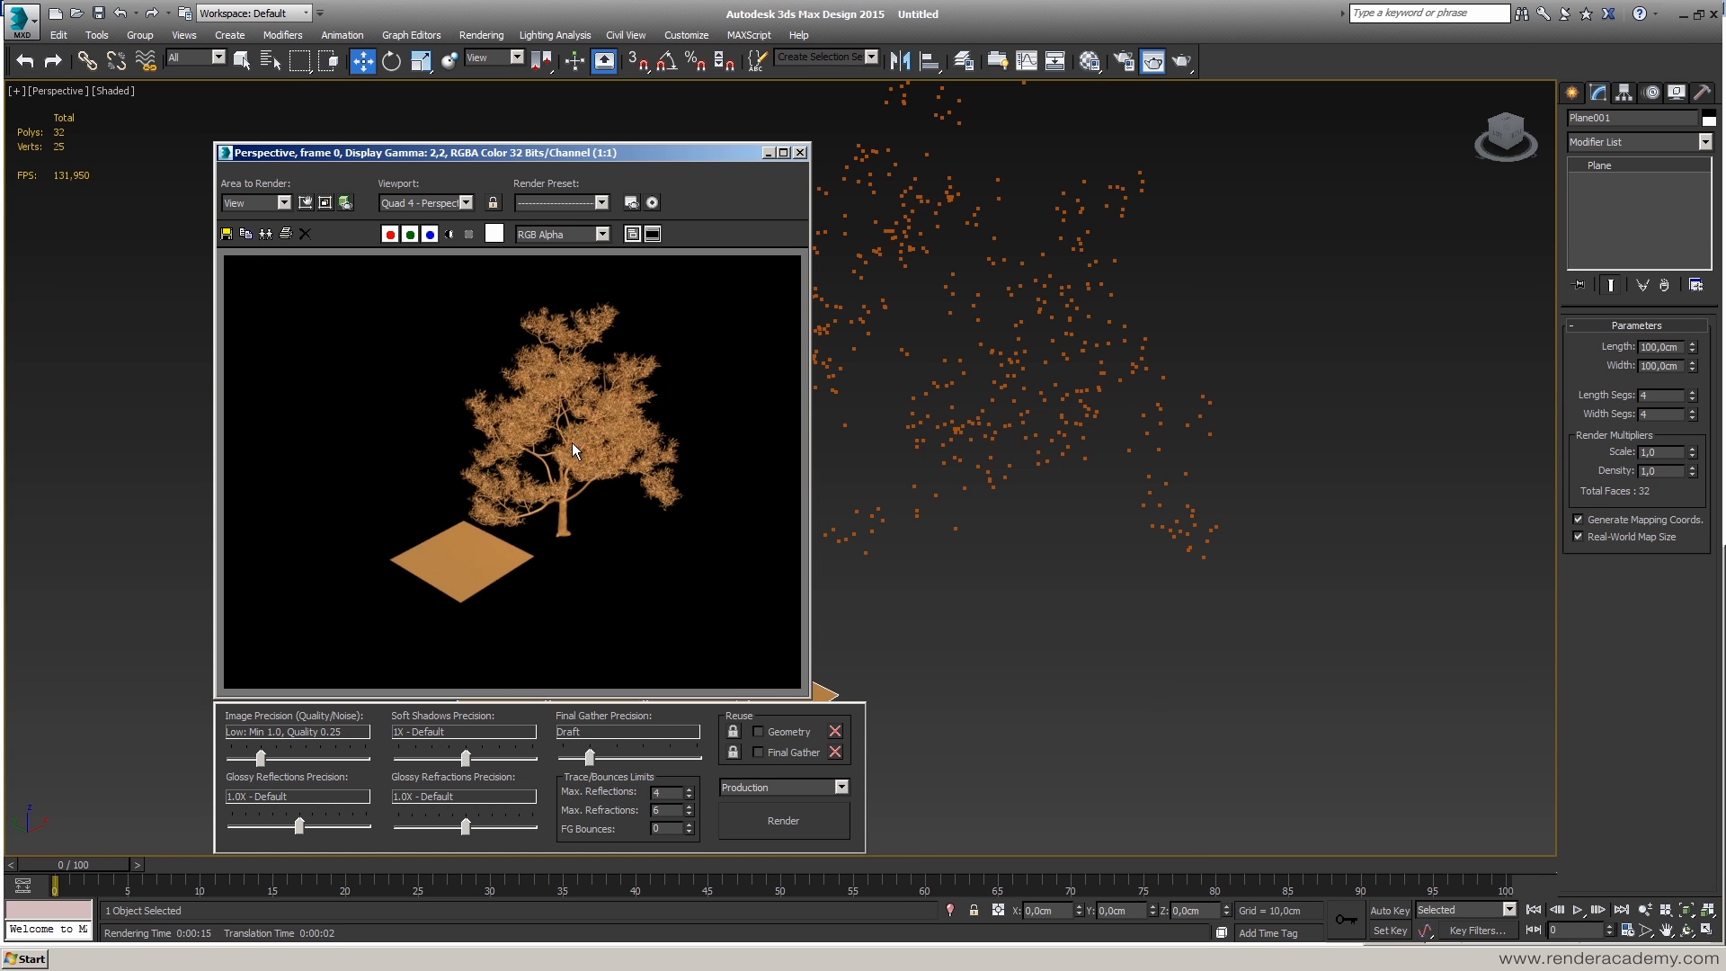
pyautogui.scroll(2, 569, 445)
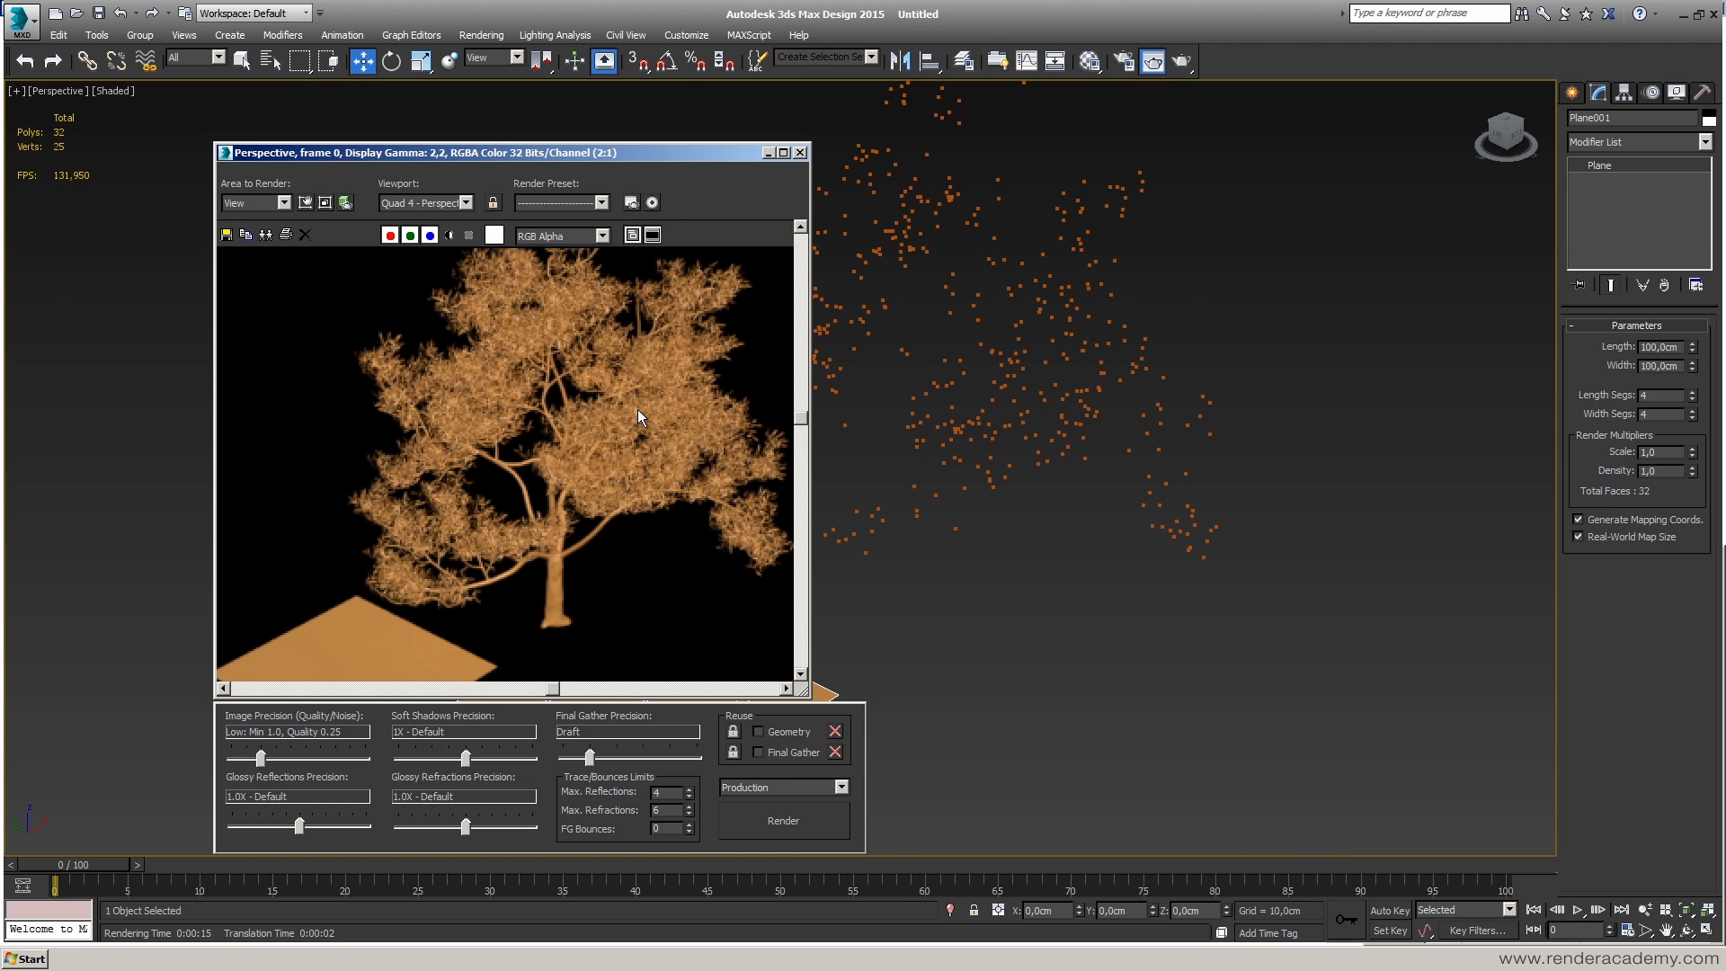
# - Close the rendered image and delete the ground plane, leaving only the tree proxy in the scene
pyautogui.click(800, 153)
pyautogui.moveTo(1232, 200); pyautogui.dragTo(995, 417)
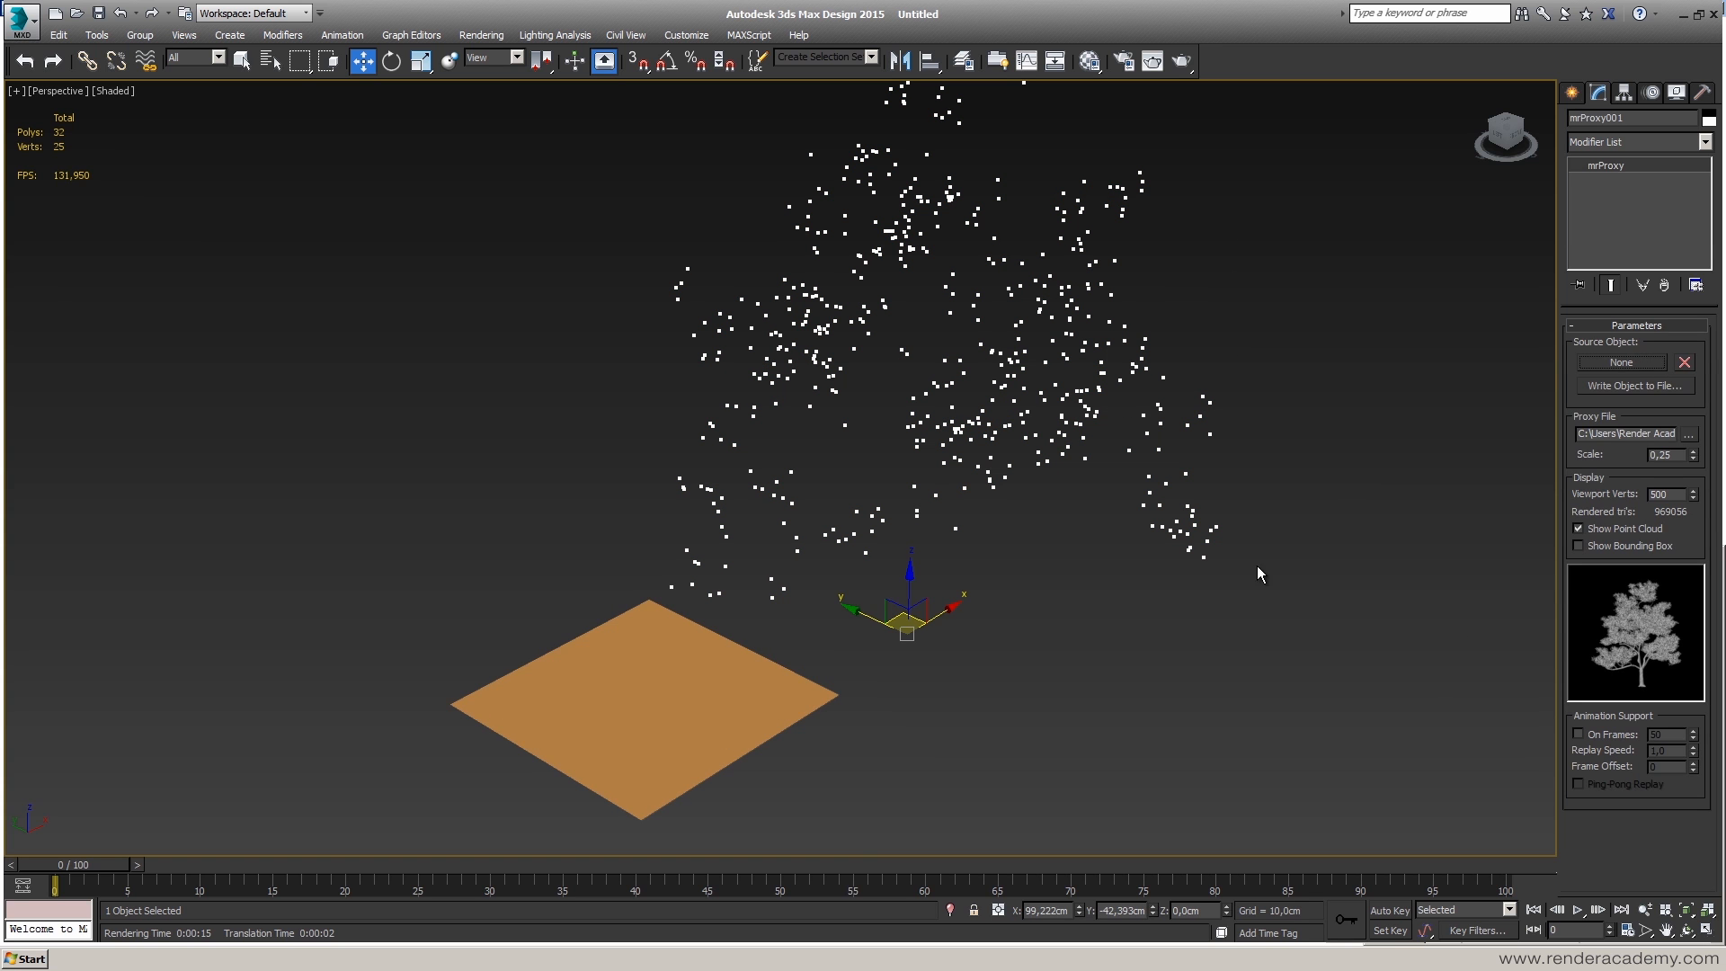
pyautogui.click(1300, 529)
pyautogui.click(619, 645)
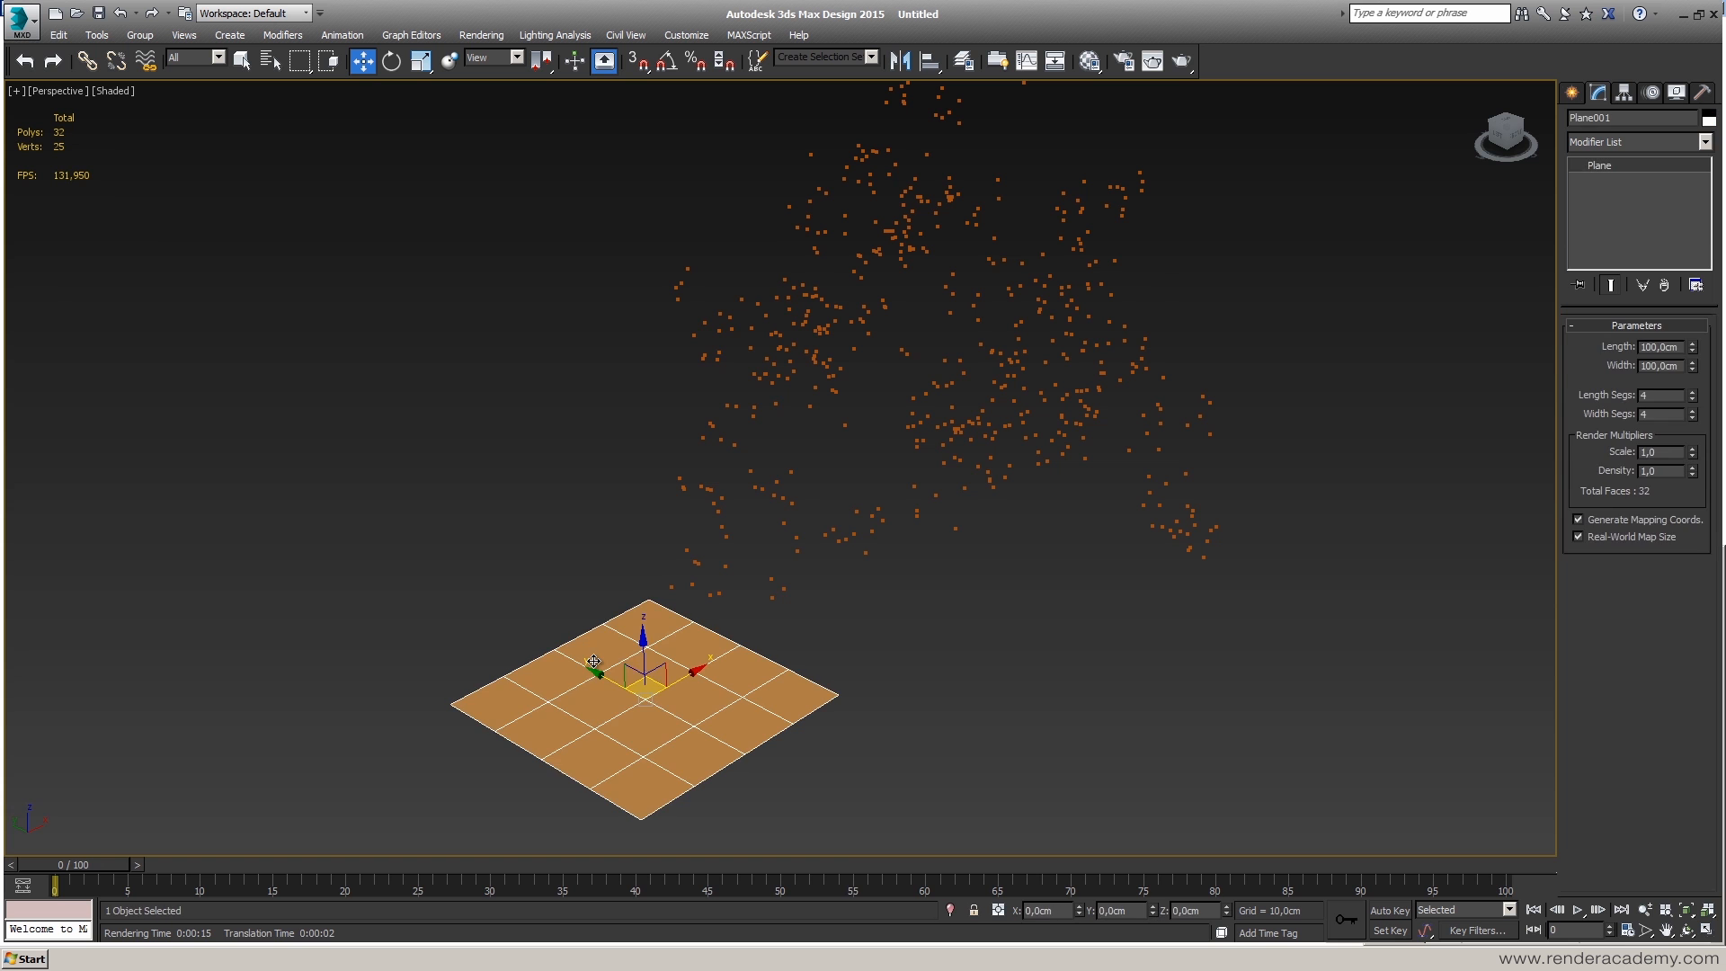
pyautogui.press('Delete')
pyautogui.moveTo(693, 663); pyautogui.dragTo(716, 618, button='middle')
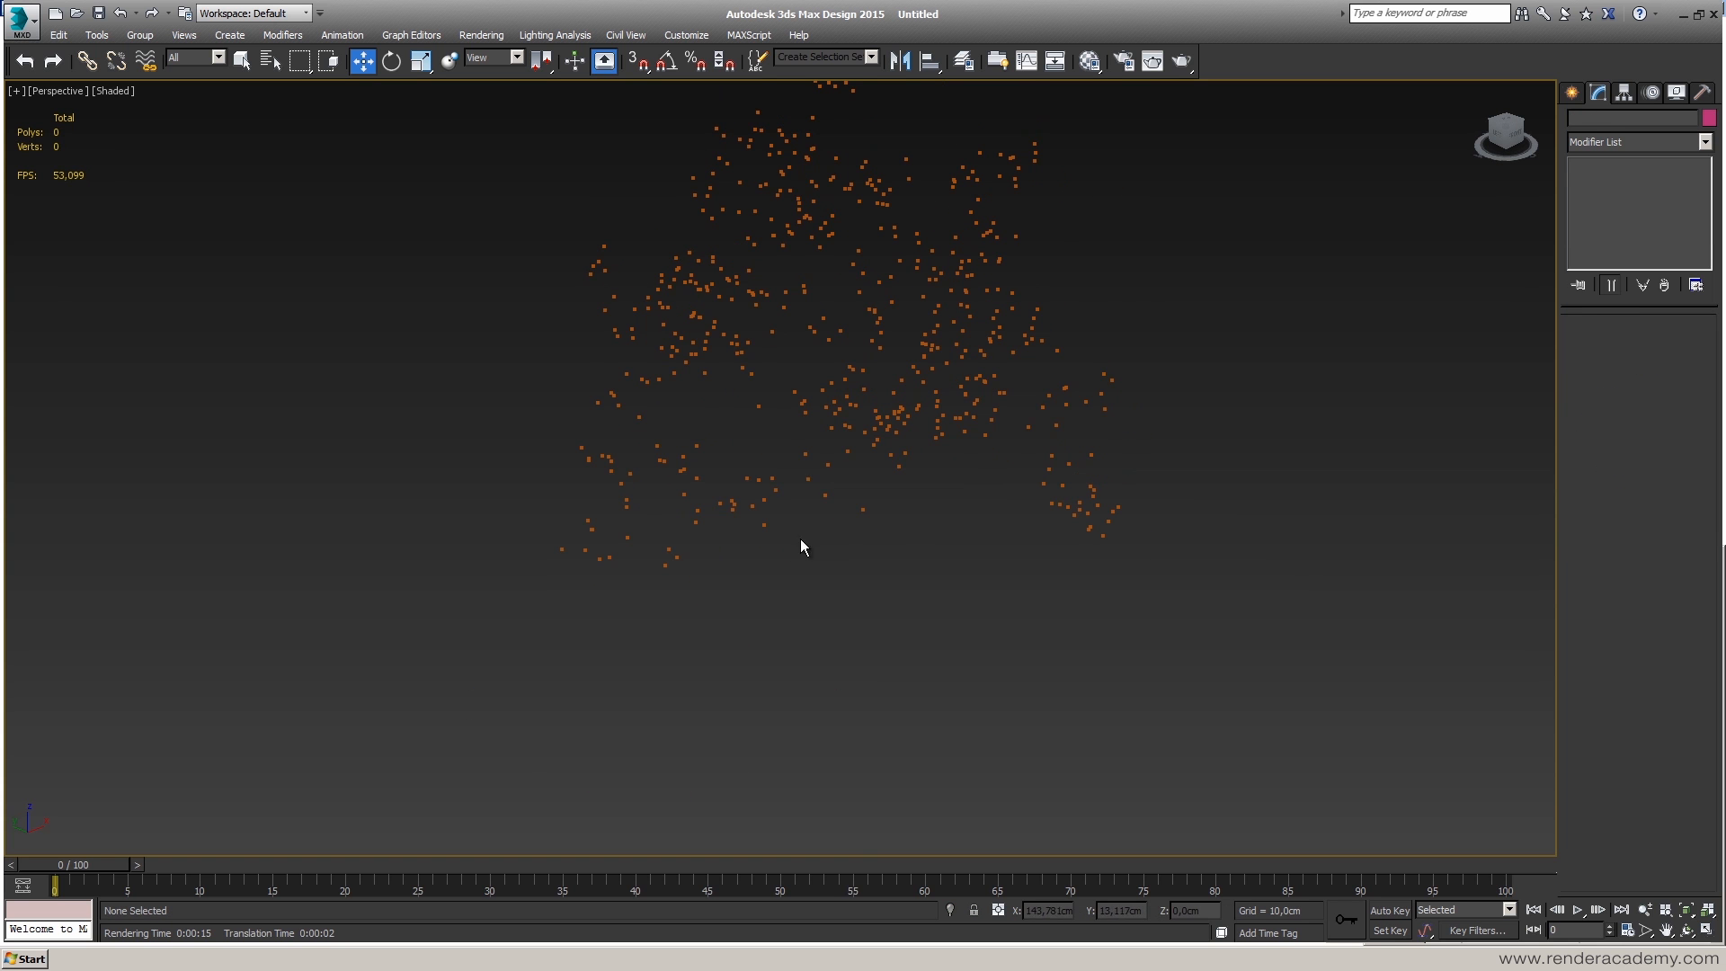
# - Select the tree proxy, apply the 01 - Default Arch & Design material from the Material Editor and test-render it
pyautogui.click(798, 514)
pyautogui.keyDown('alt'); pyautogui.moveTo(1168, 471); pyautogui.dragTo(1172, 505, button='middle'); pyautogui.keyUp('alt')
pyautogui.press('m')
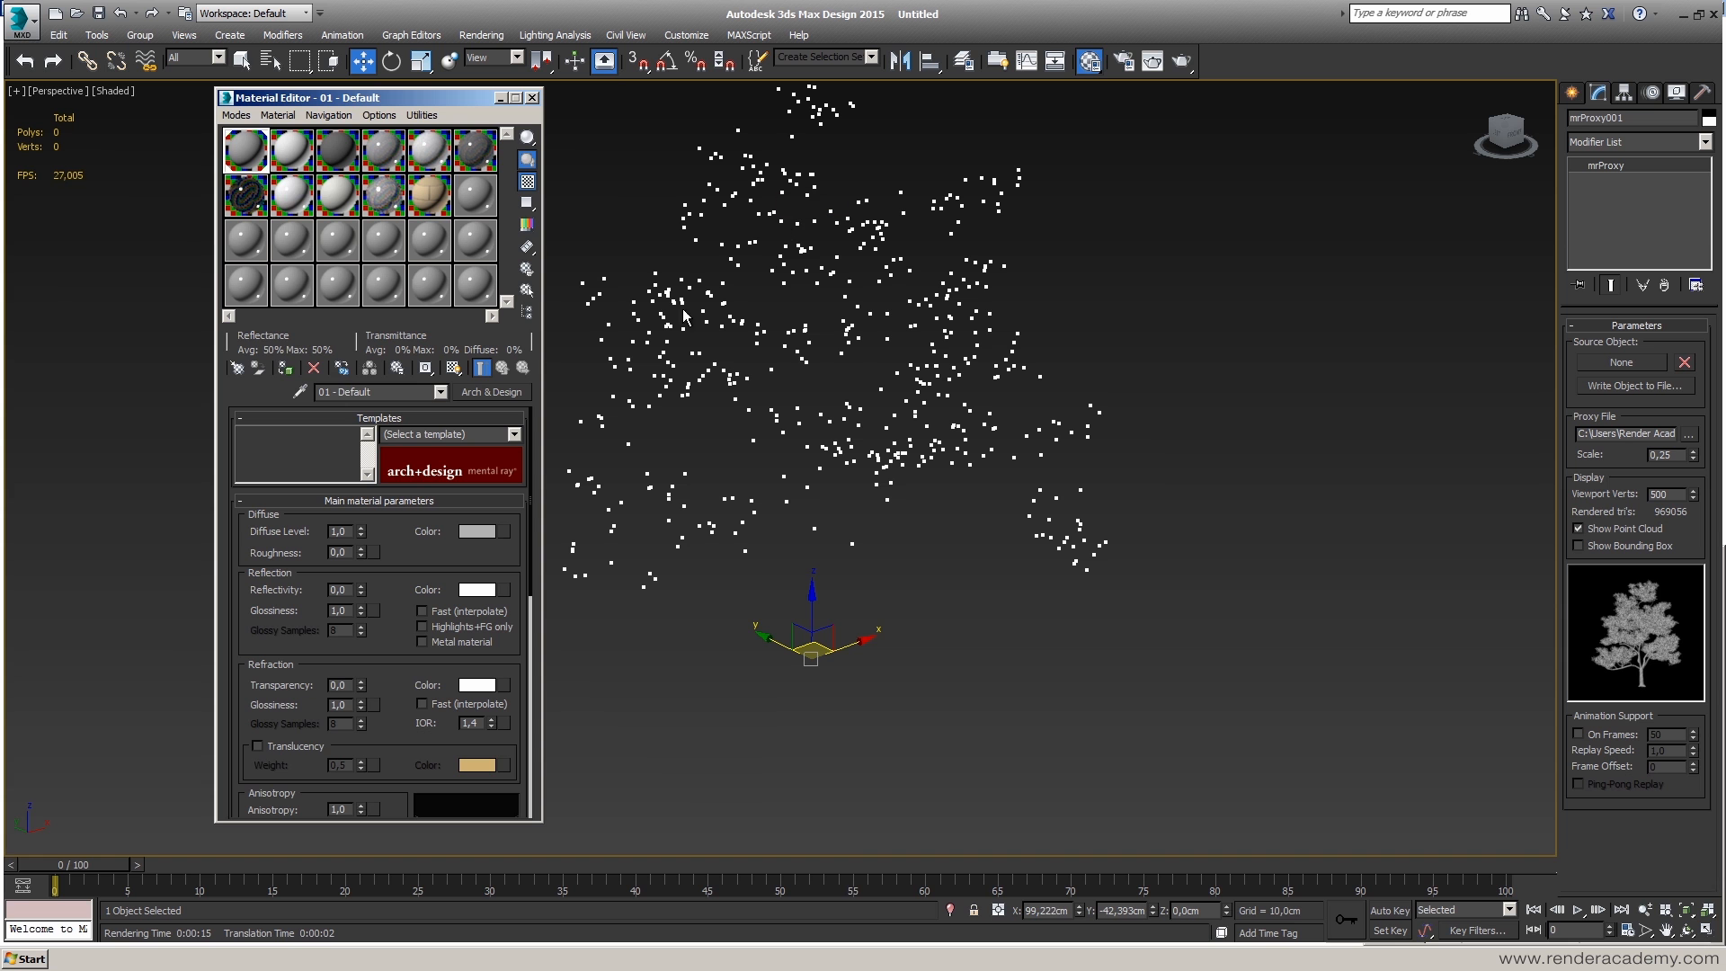
pyautogui.click(1182, 61)
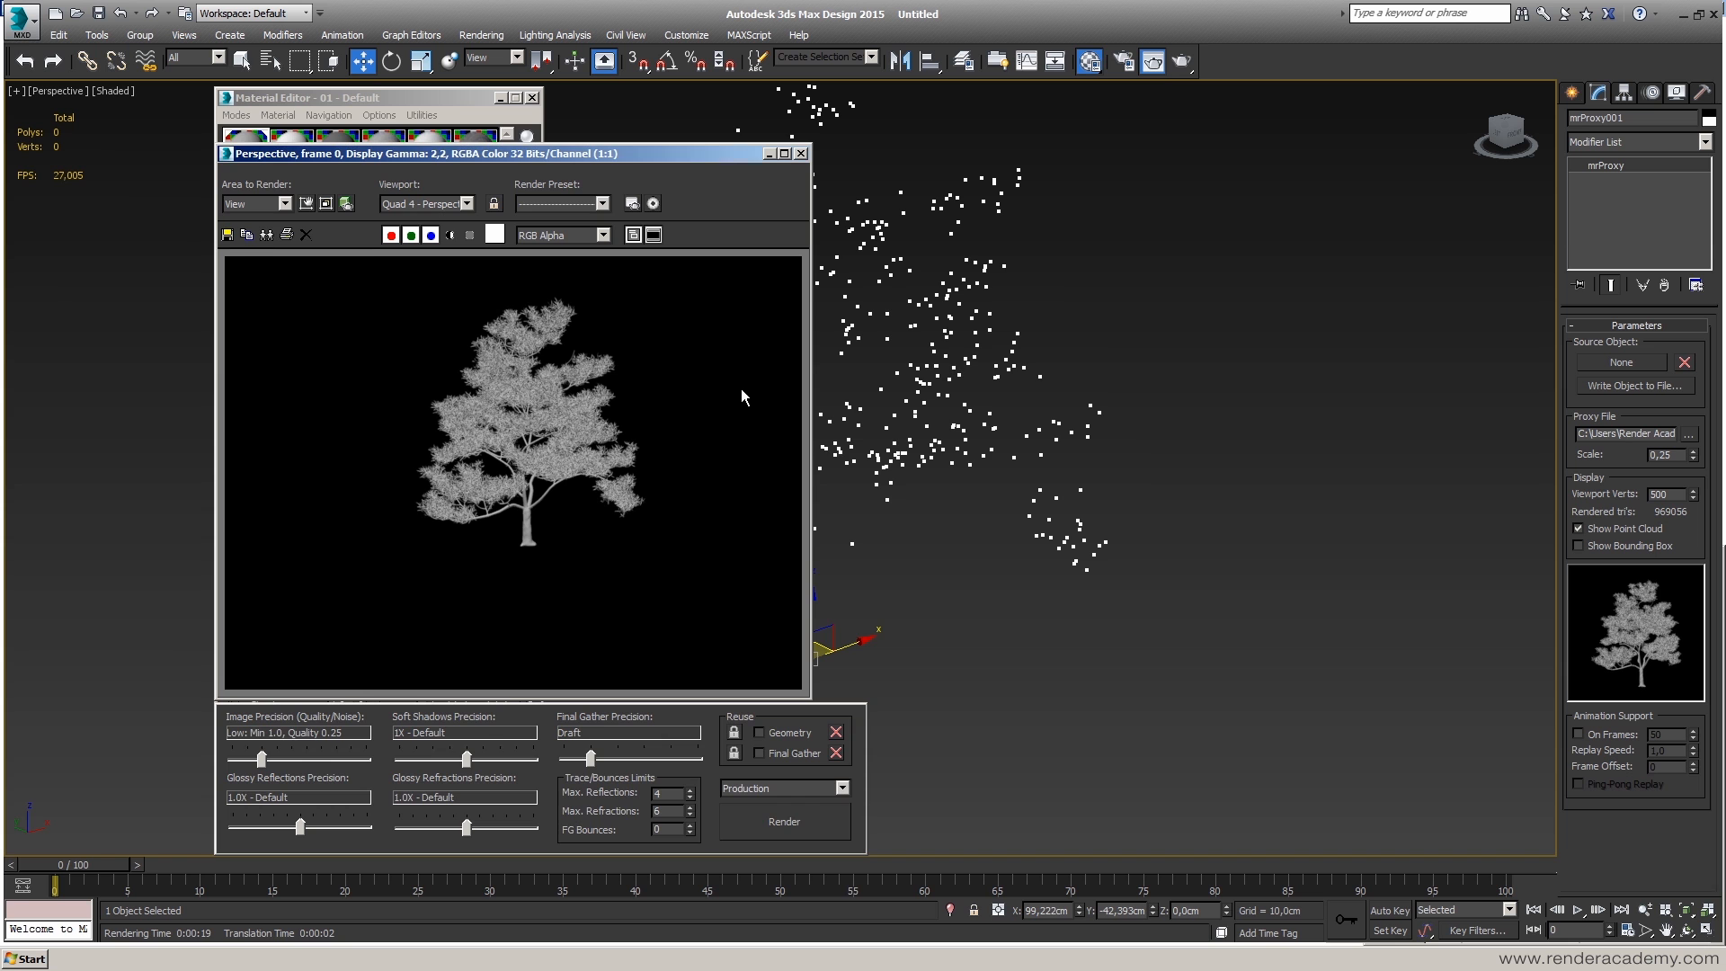
pyautogui.moveTo(693, 153); pyautogui.dragTo(930, 122)
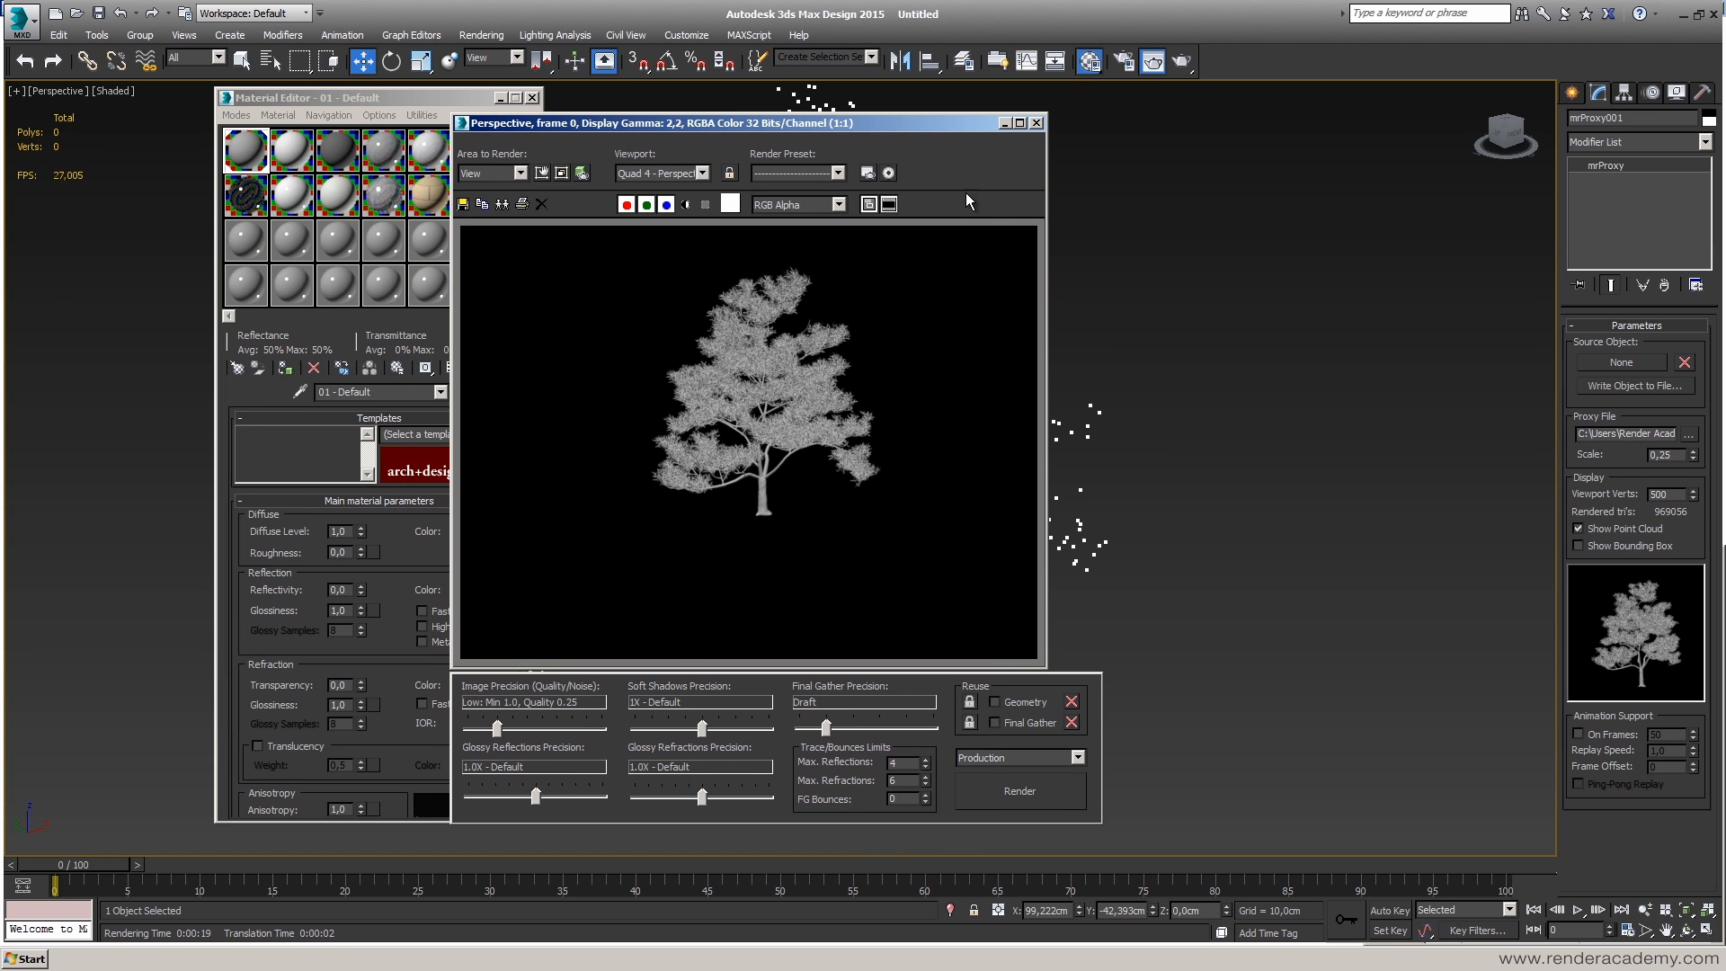
pyautogui.click(1036, 123)
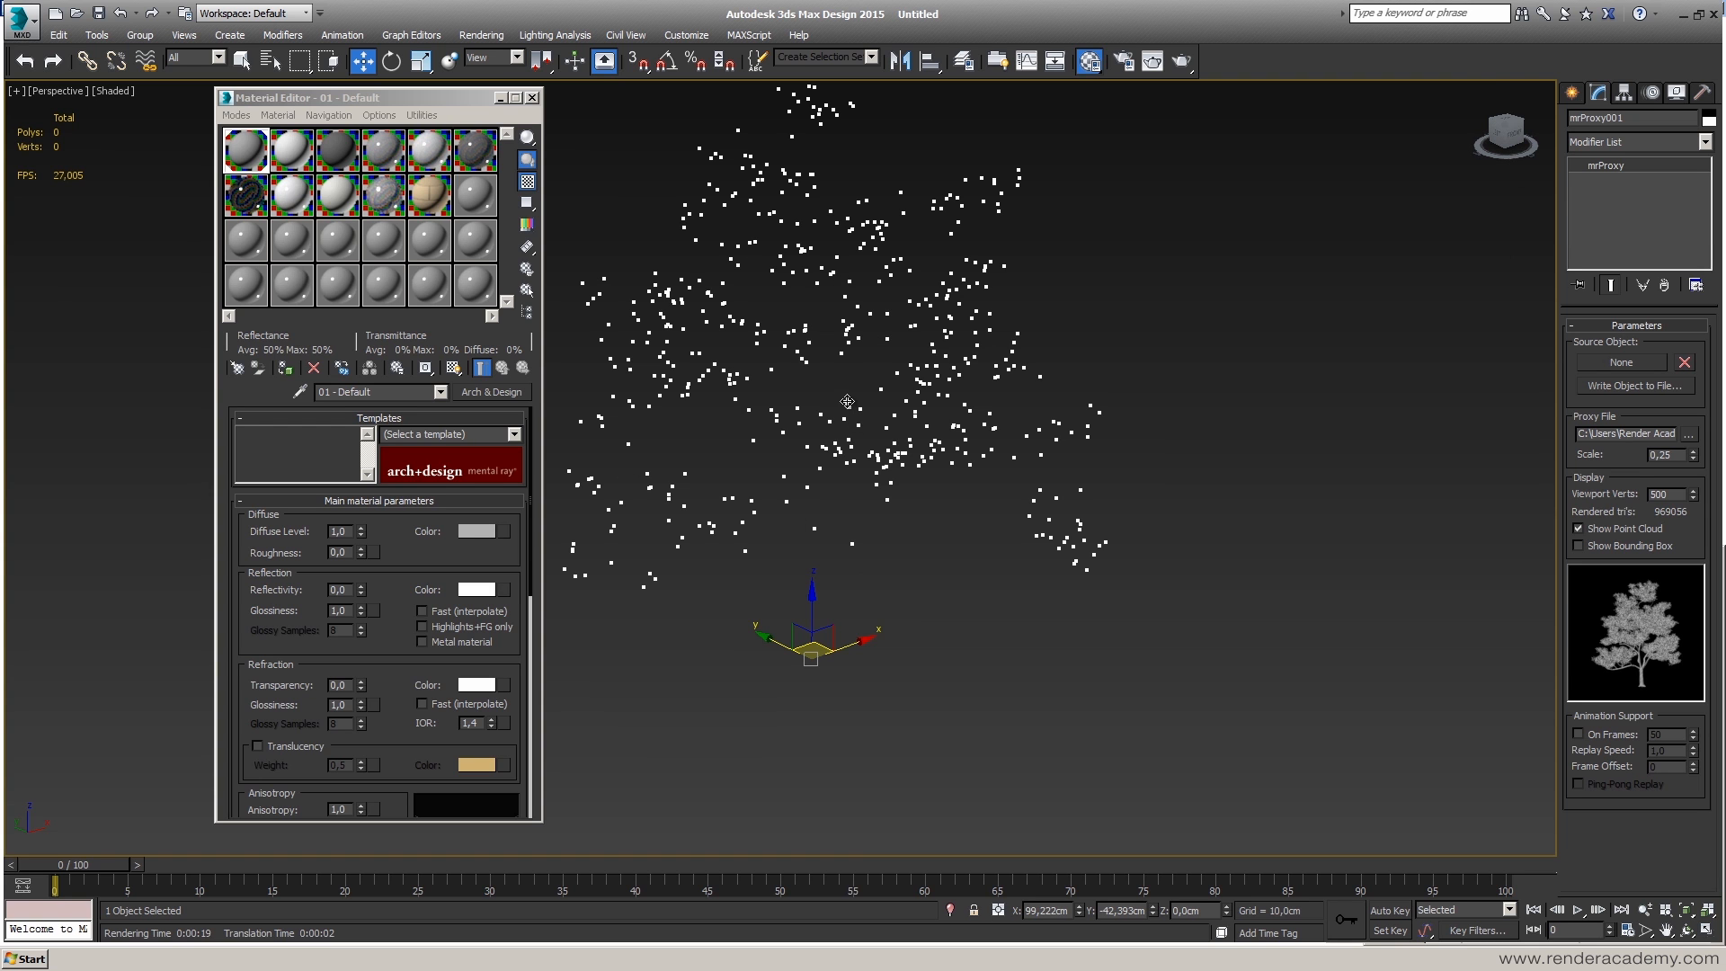
# - Create a Multi/Sub-Object material in the first sample slot, name it Plant material and assign it to the tree proxy
pyautogui.click(237, 368)
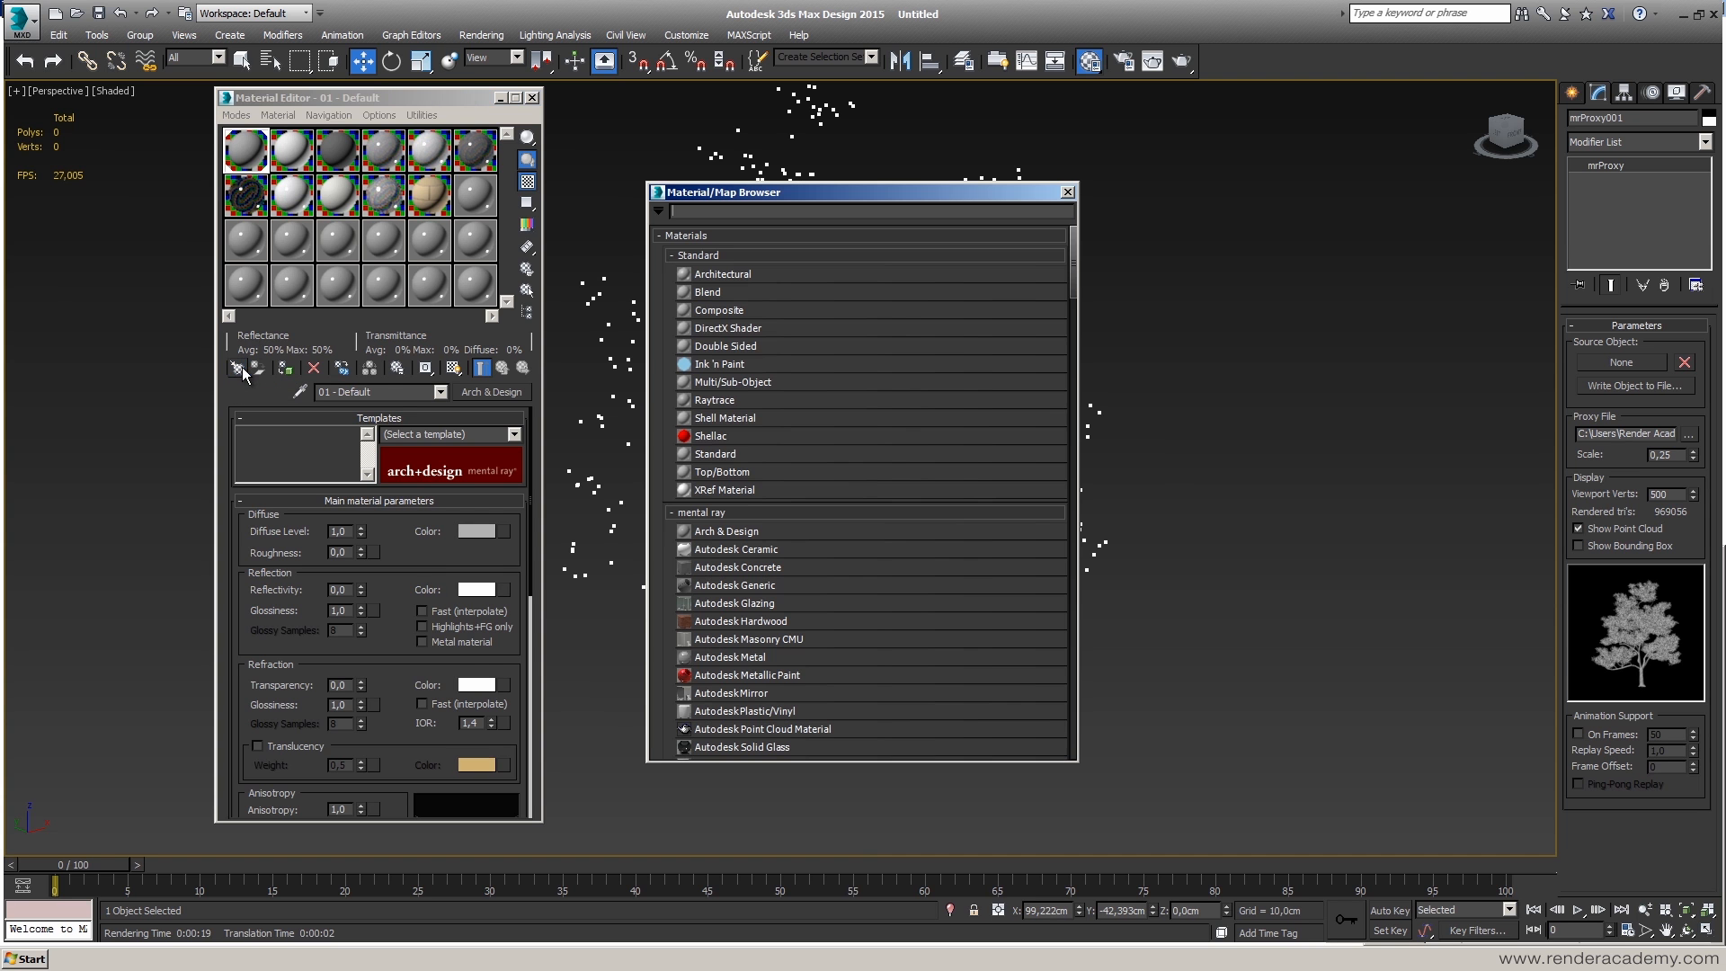
pyautogui.click(790, 381)
pyautogui.doubleClick(748, 383)
pyautogui.click(1067, 191)
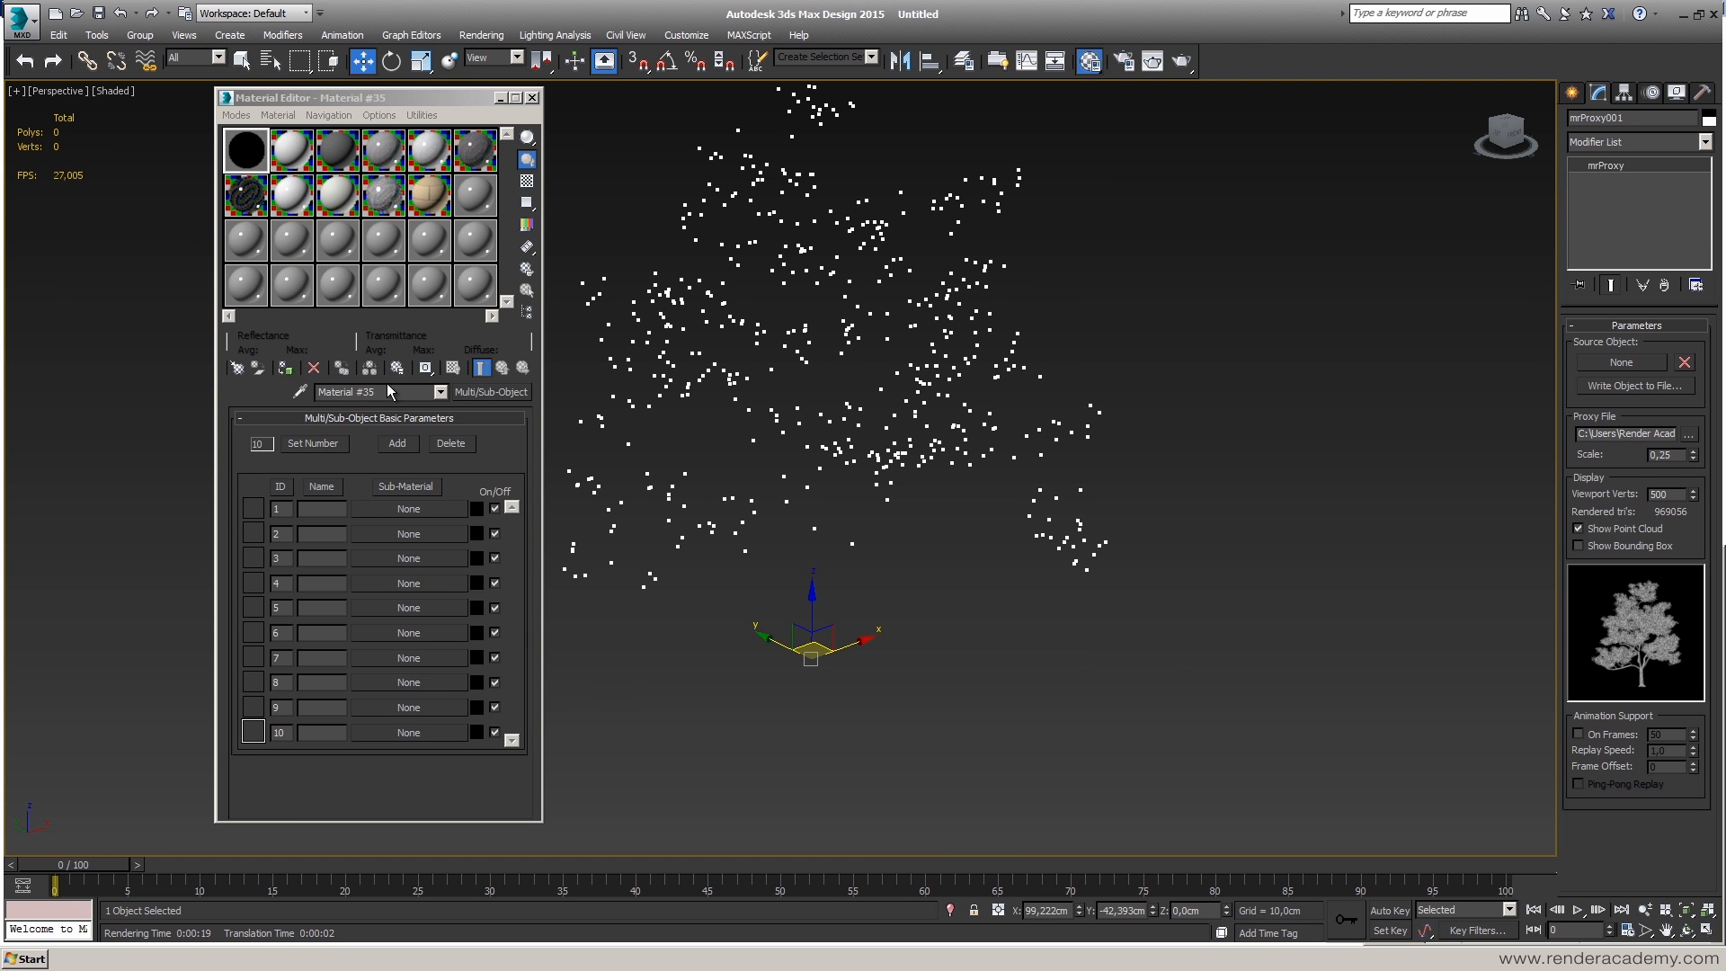
pyautogui.click(350, 392)
pyautogui.write('Plant m')
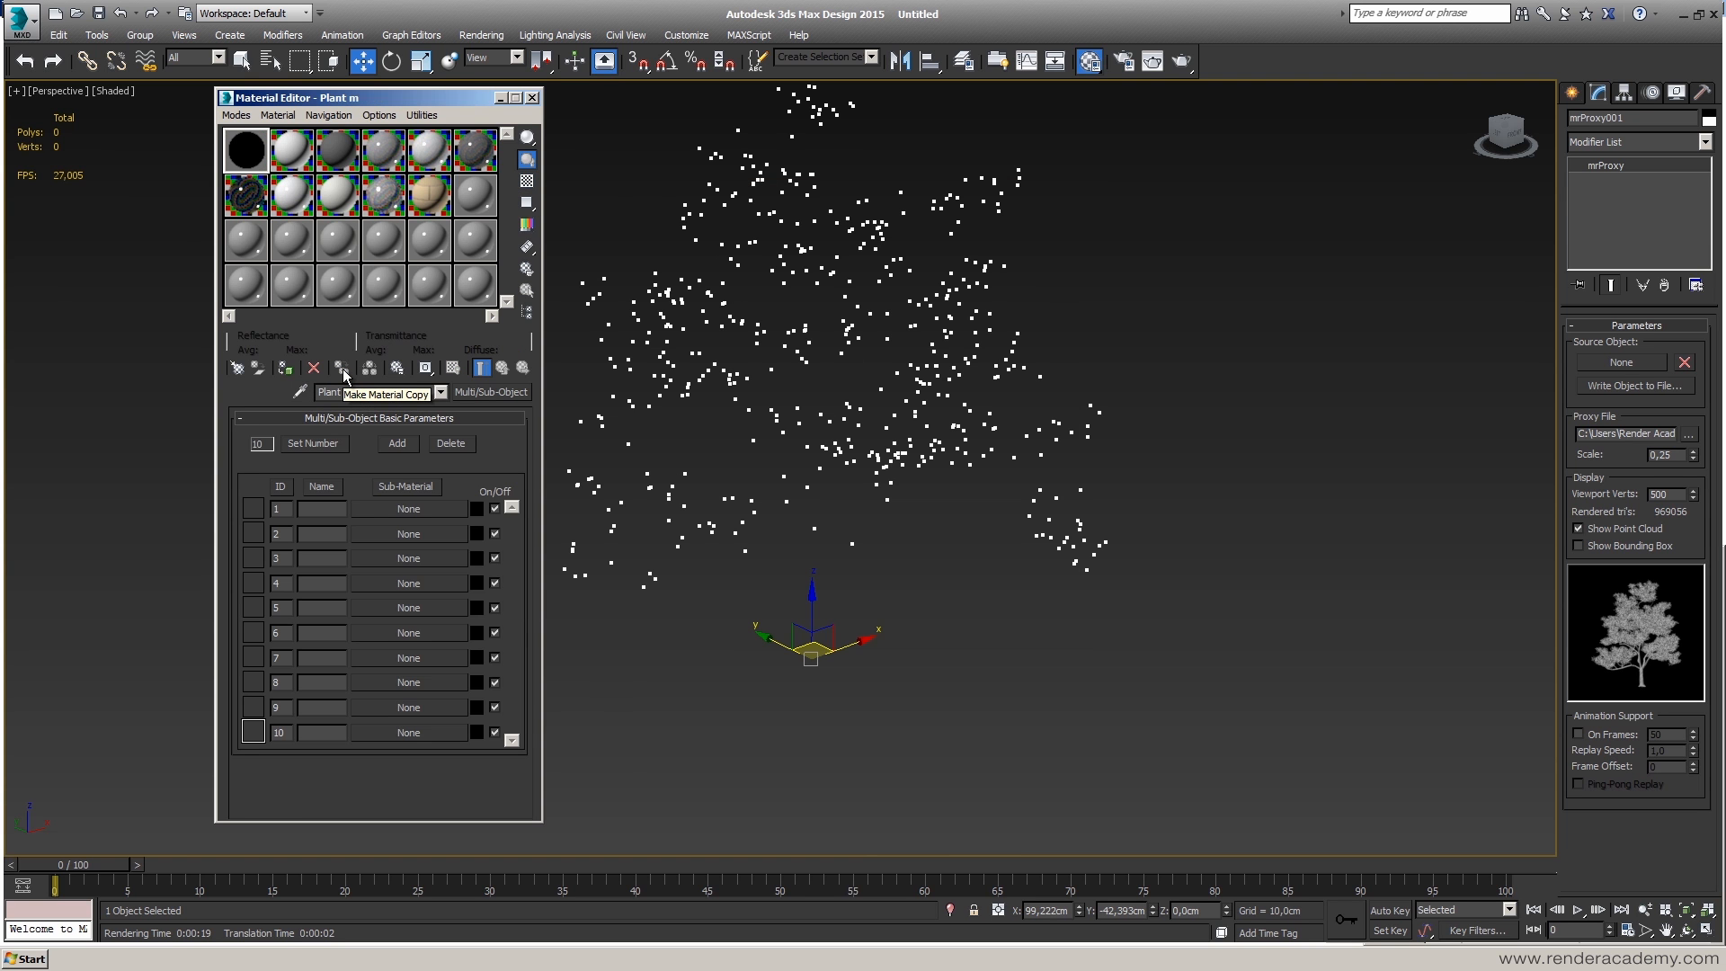
pyautogui.write('aterial')
pyautogui.moveTo(74, 864)
pyautogui.mouseDown()
pyautogui.moveTo(321, 864)
pyautogui.moveTo(53, 864)
pyautogui.mouseUp()
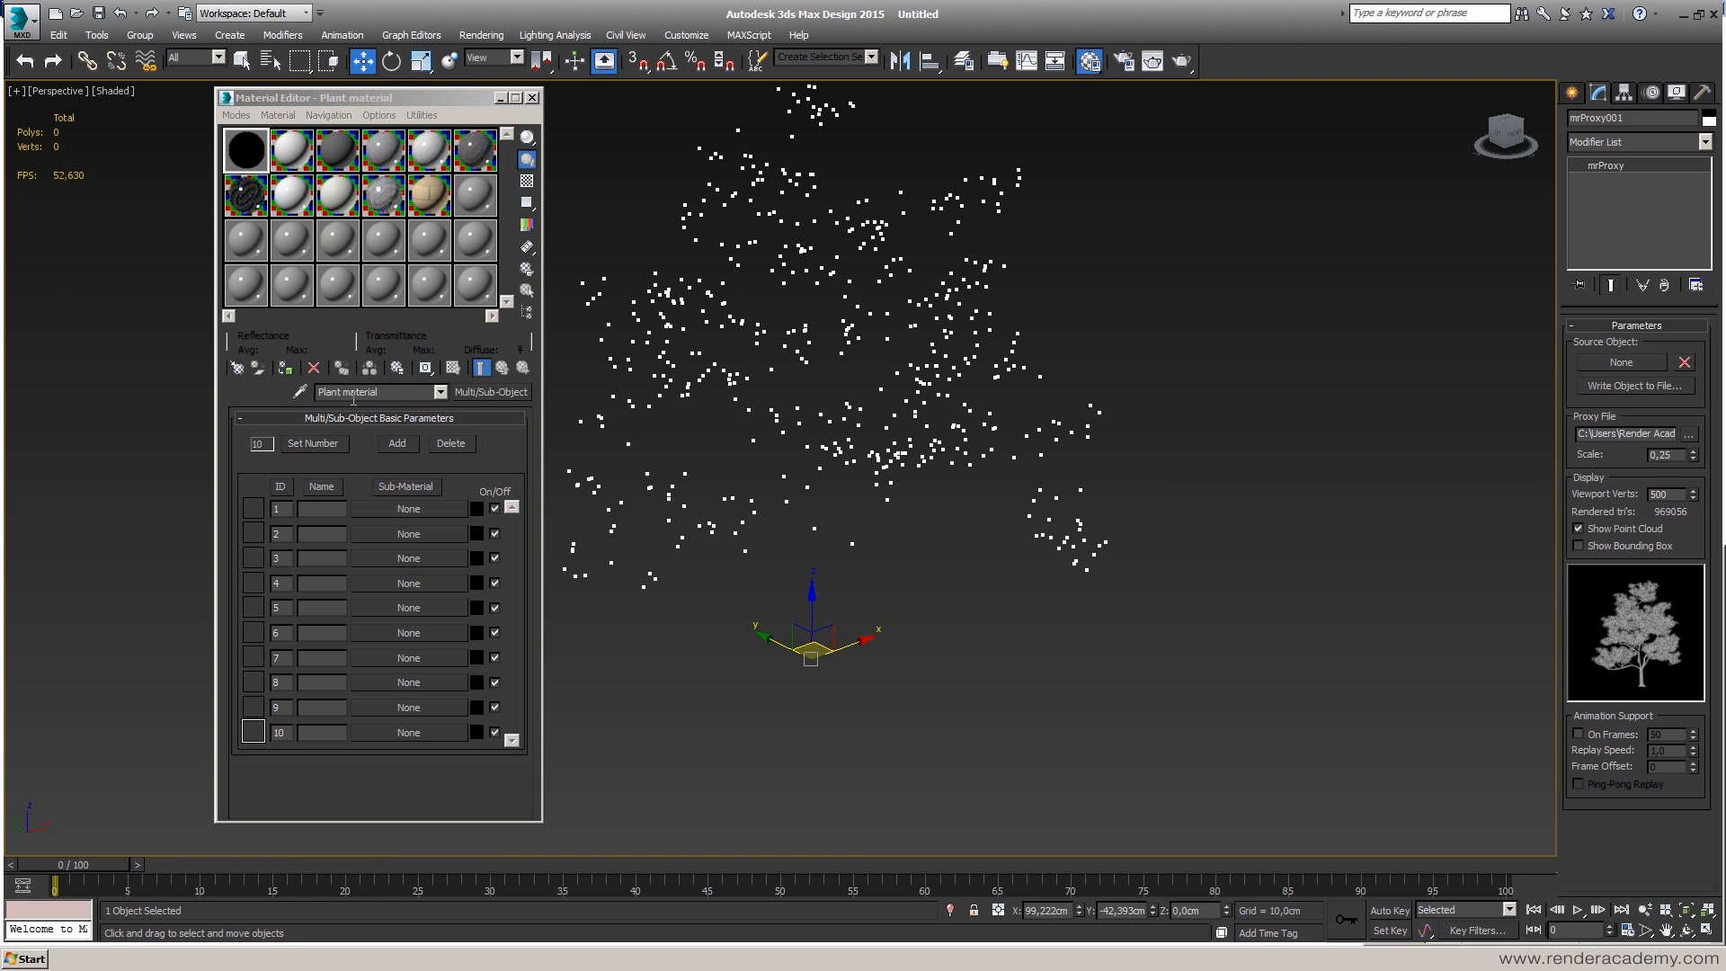
pyautogui.click(285, 367)
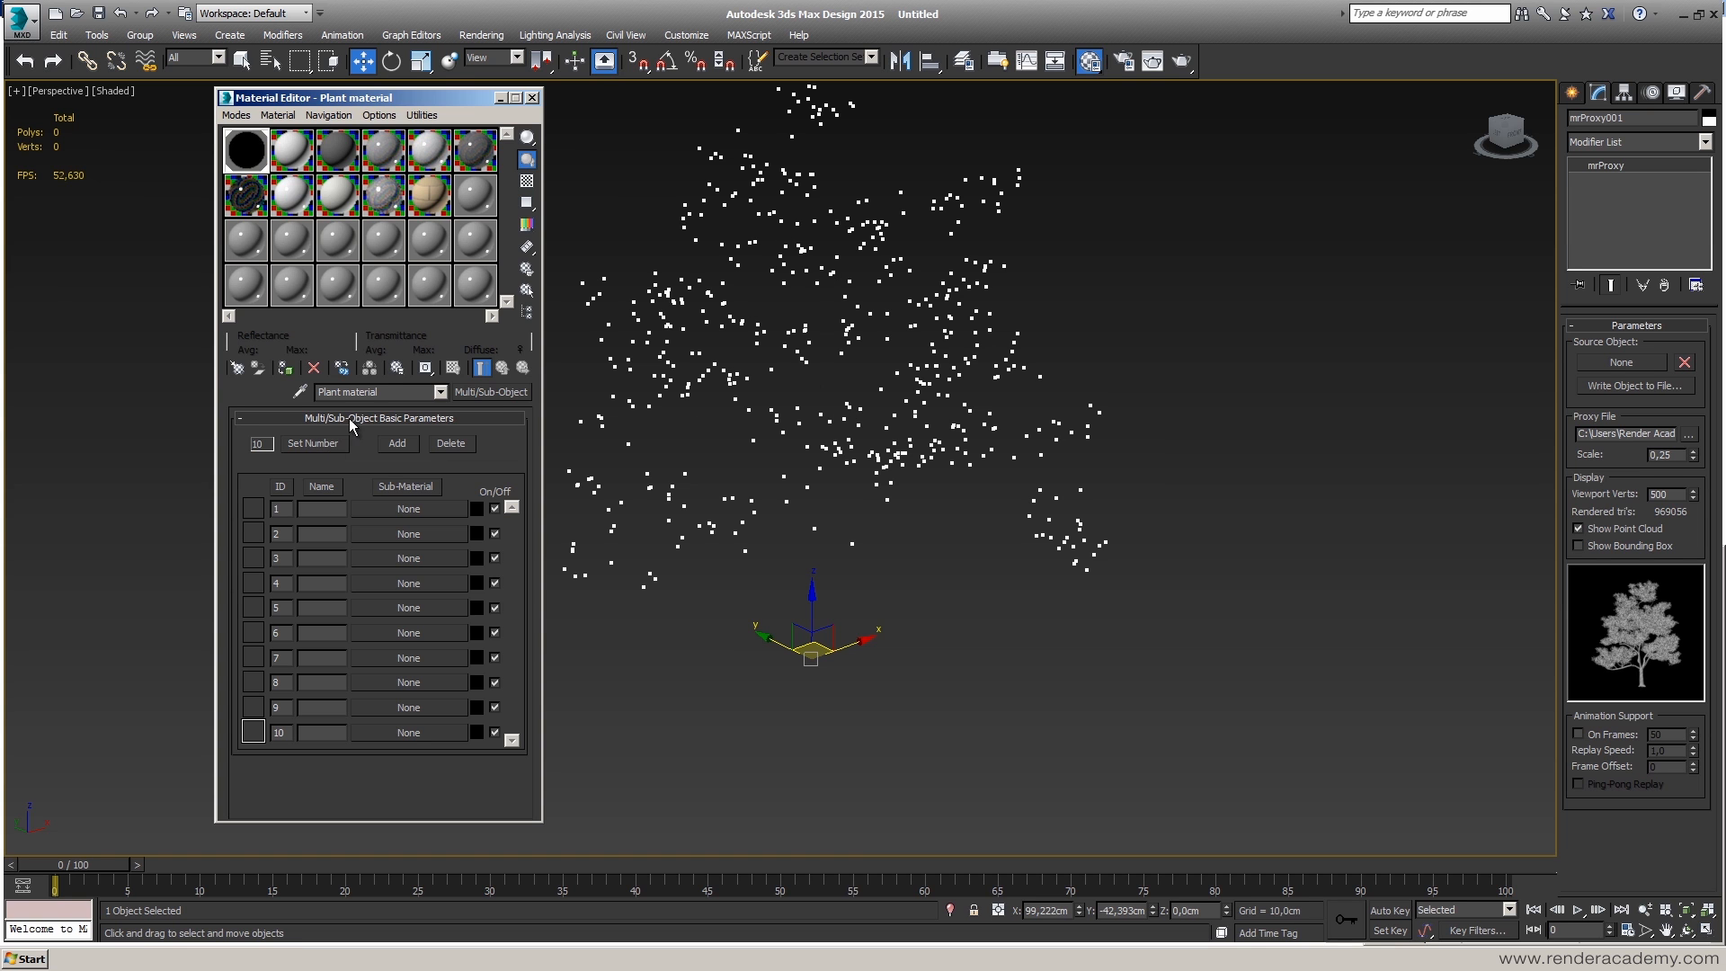
# - Set the number of sub-materials to 2 and name the two entries bark and leaves
pyautogui.click(310, 444)
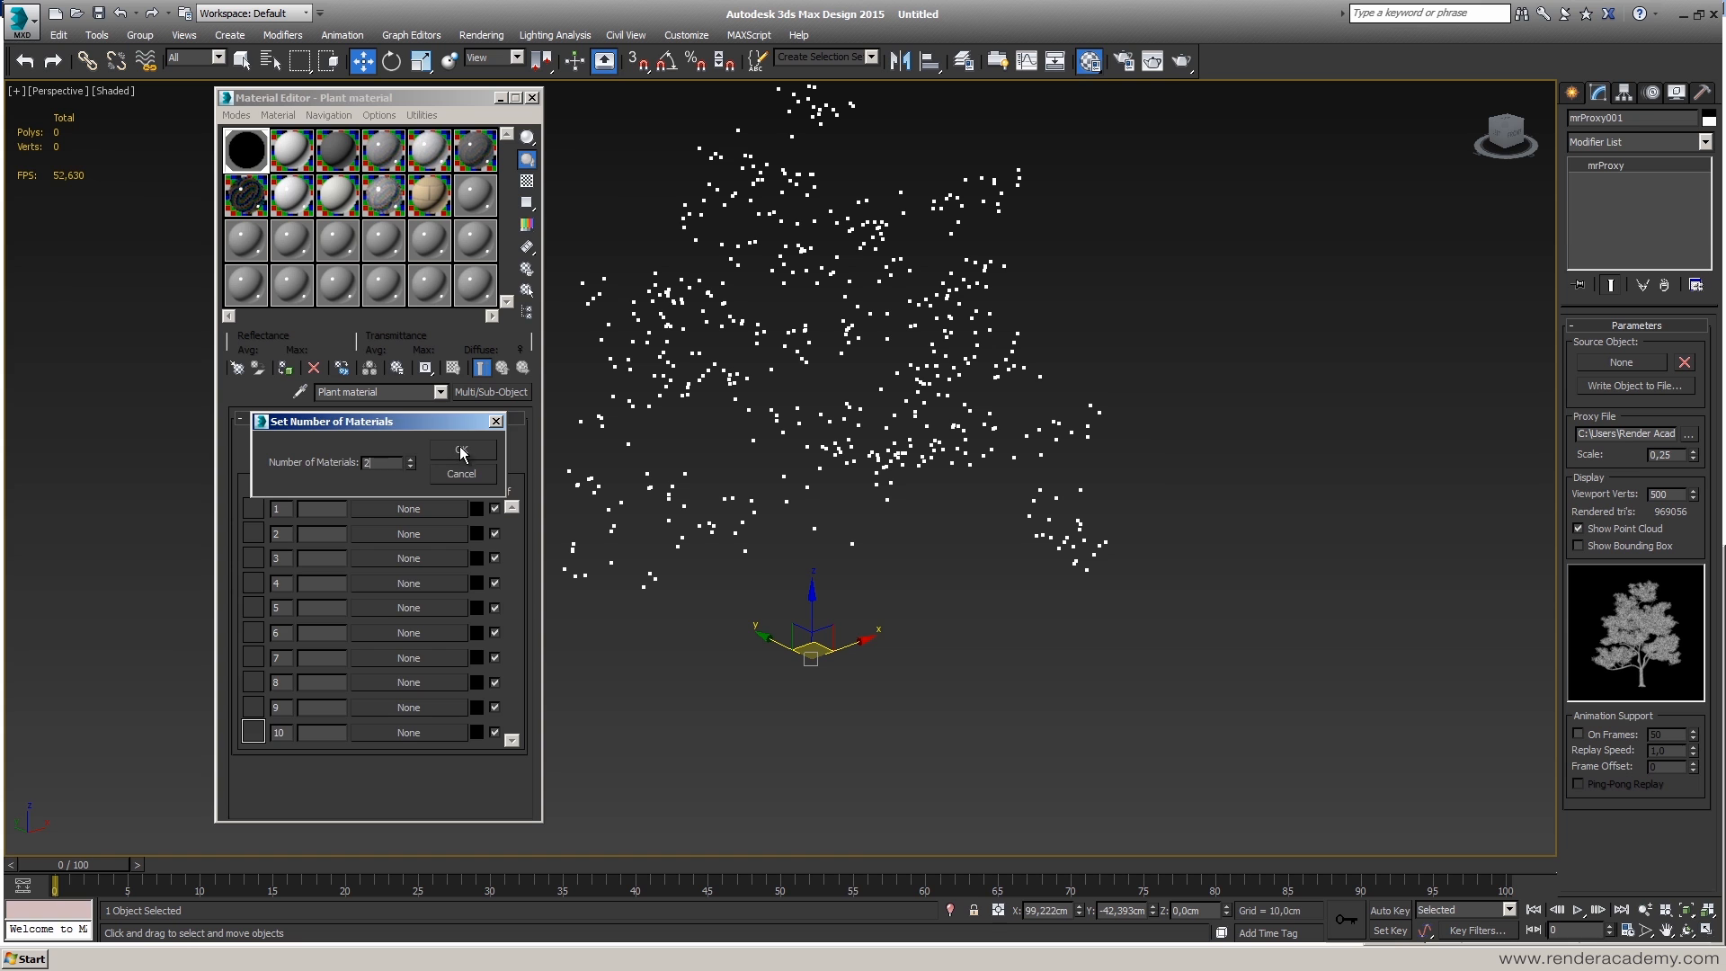
pyautogui.click(460, 450)
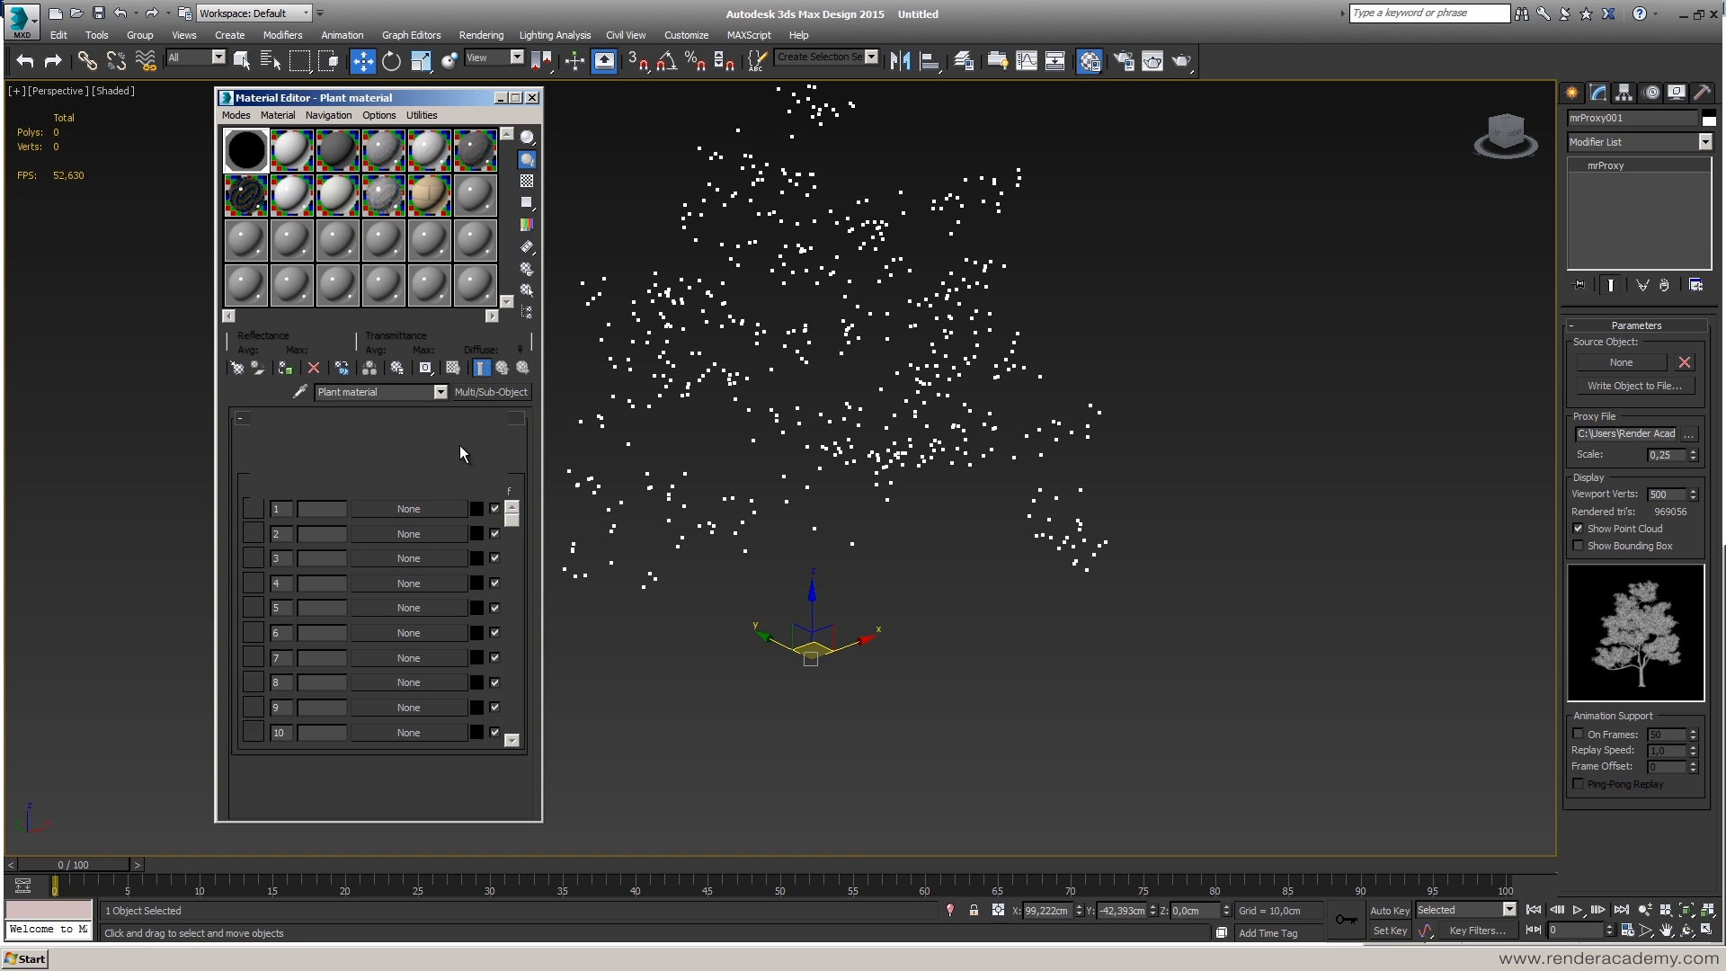
pyautogui.click(338, 504)
pyautogui.write('tru')
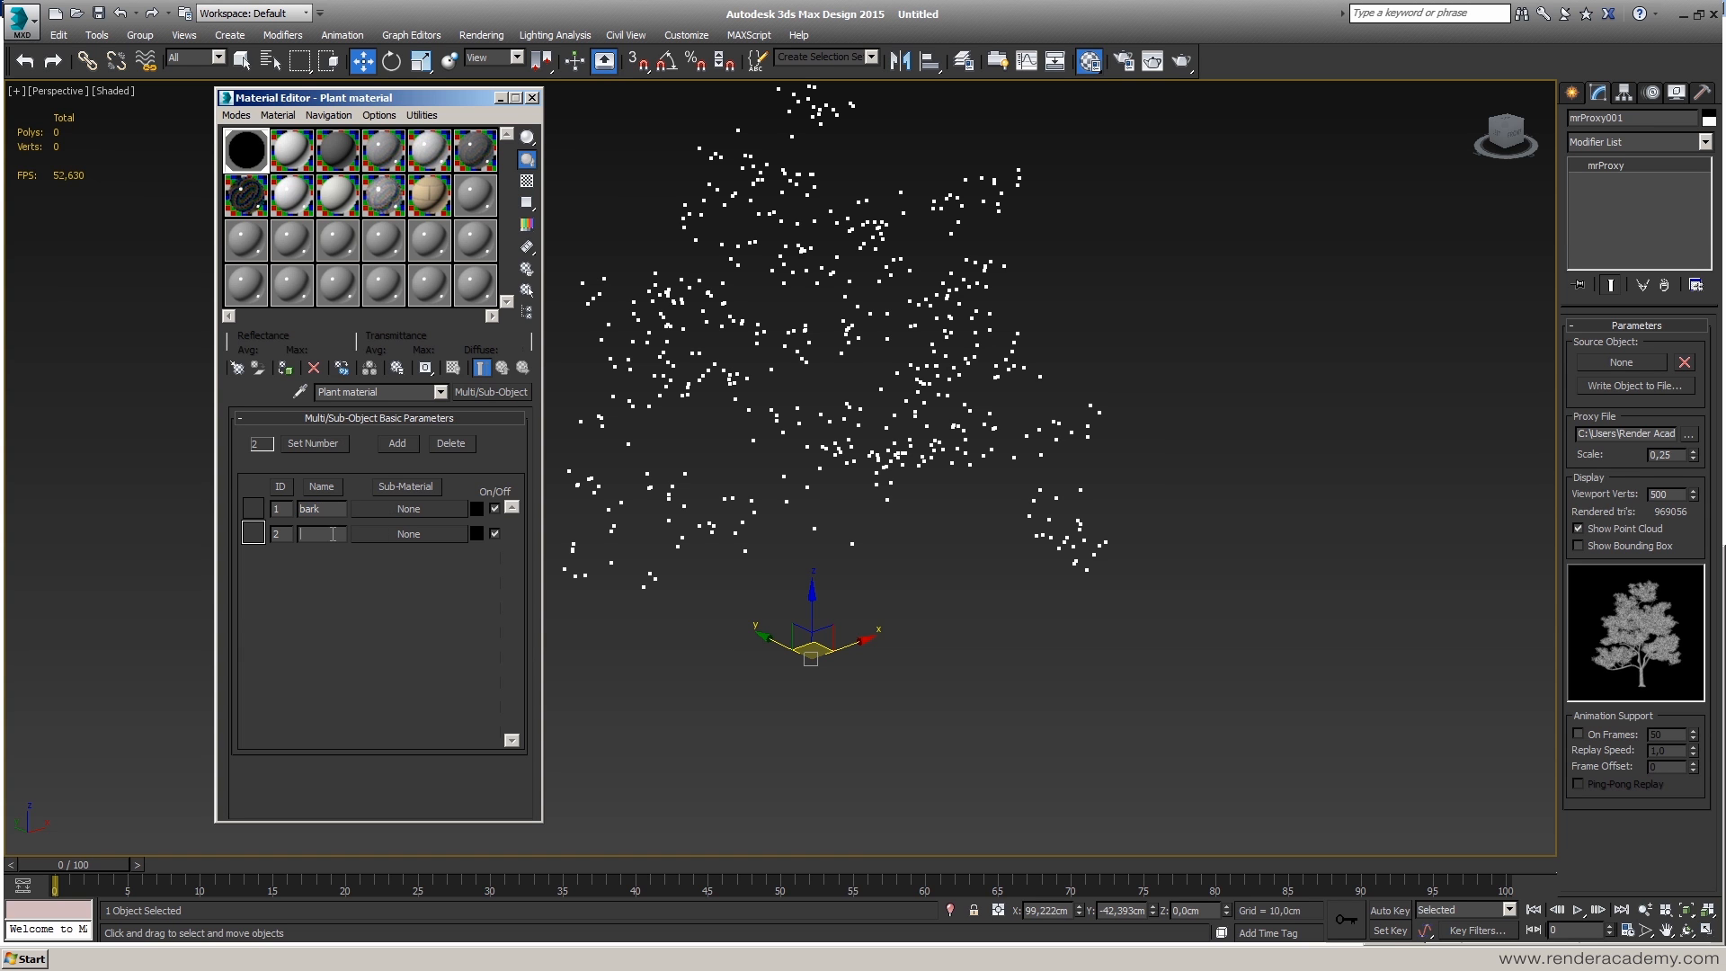
pyautogui.write('leaves')
pyautogui.press('Return')
# - Assign an Arch & Design material to the bark sub-material slot
pyautogui.click(412, 511)
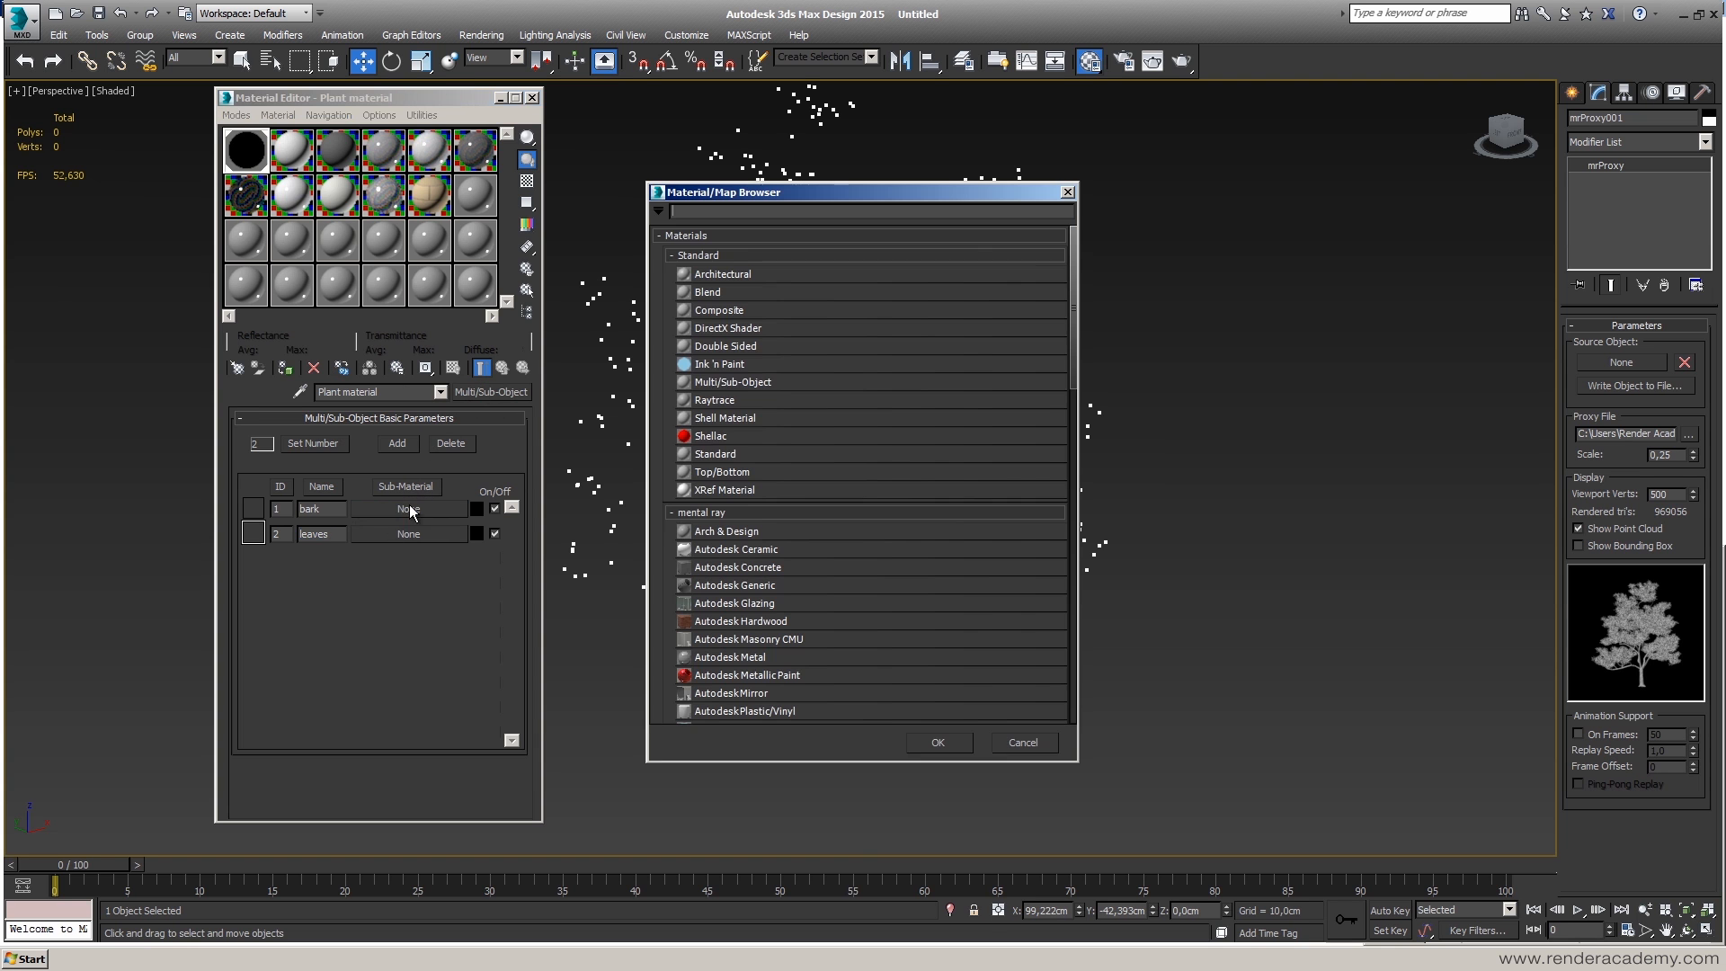
pyautogui.click(724, 531)
pyautogui.doubleClick(757, 530)
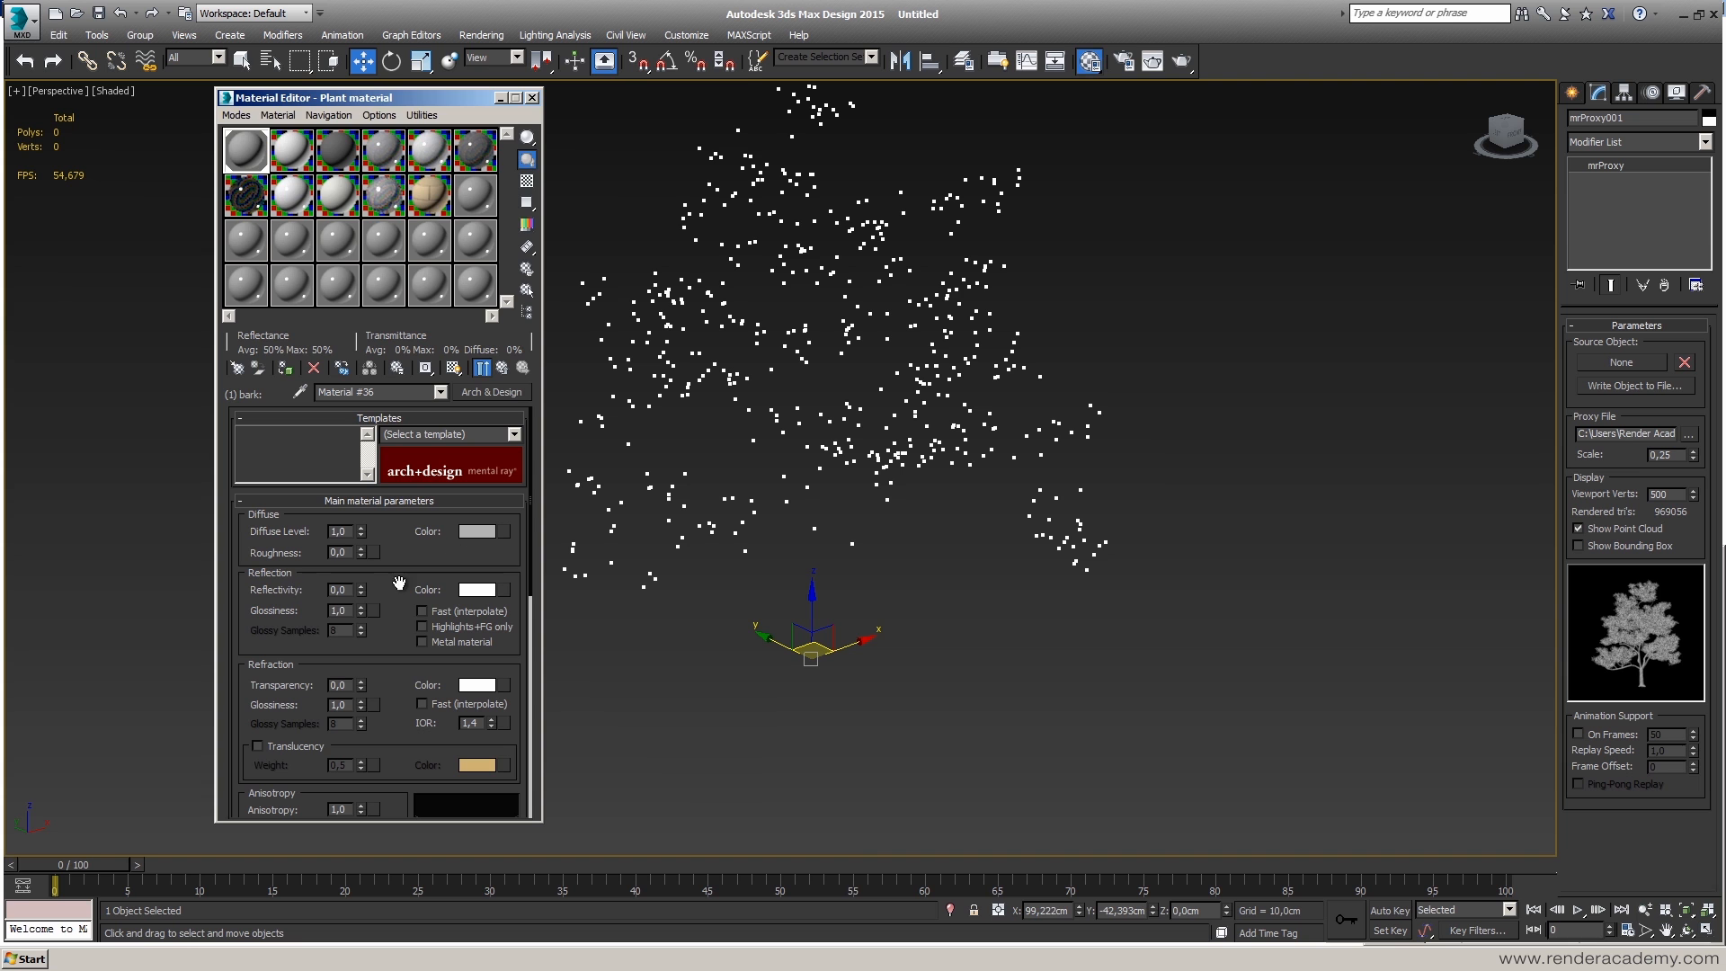
# - Set the bark material's diffuse color to brown (0.209, 0.152, 0.092), name it bark and return to the parent material
pyautogui.click(475, 532)
pyautogui.moveTo(397, 115); pyautogui.dragTo(375, 109)
pyautogui.moveTo(620, 212)
pyautogui.mouseDown()
pyautogui.moveTo(590, 221)
pyautogui.moveTo(650, 198)
pyautogui.moveTo(634, 198)
pyautogui.mouseUp()
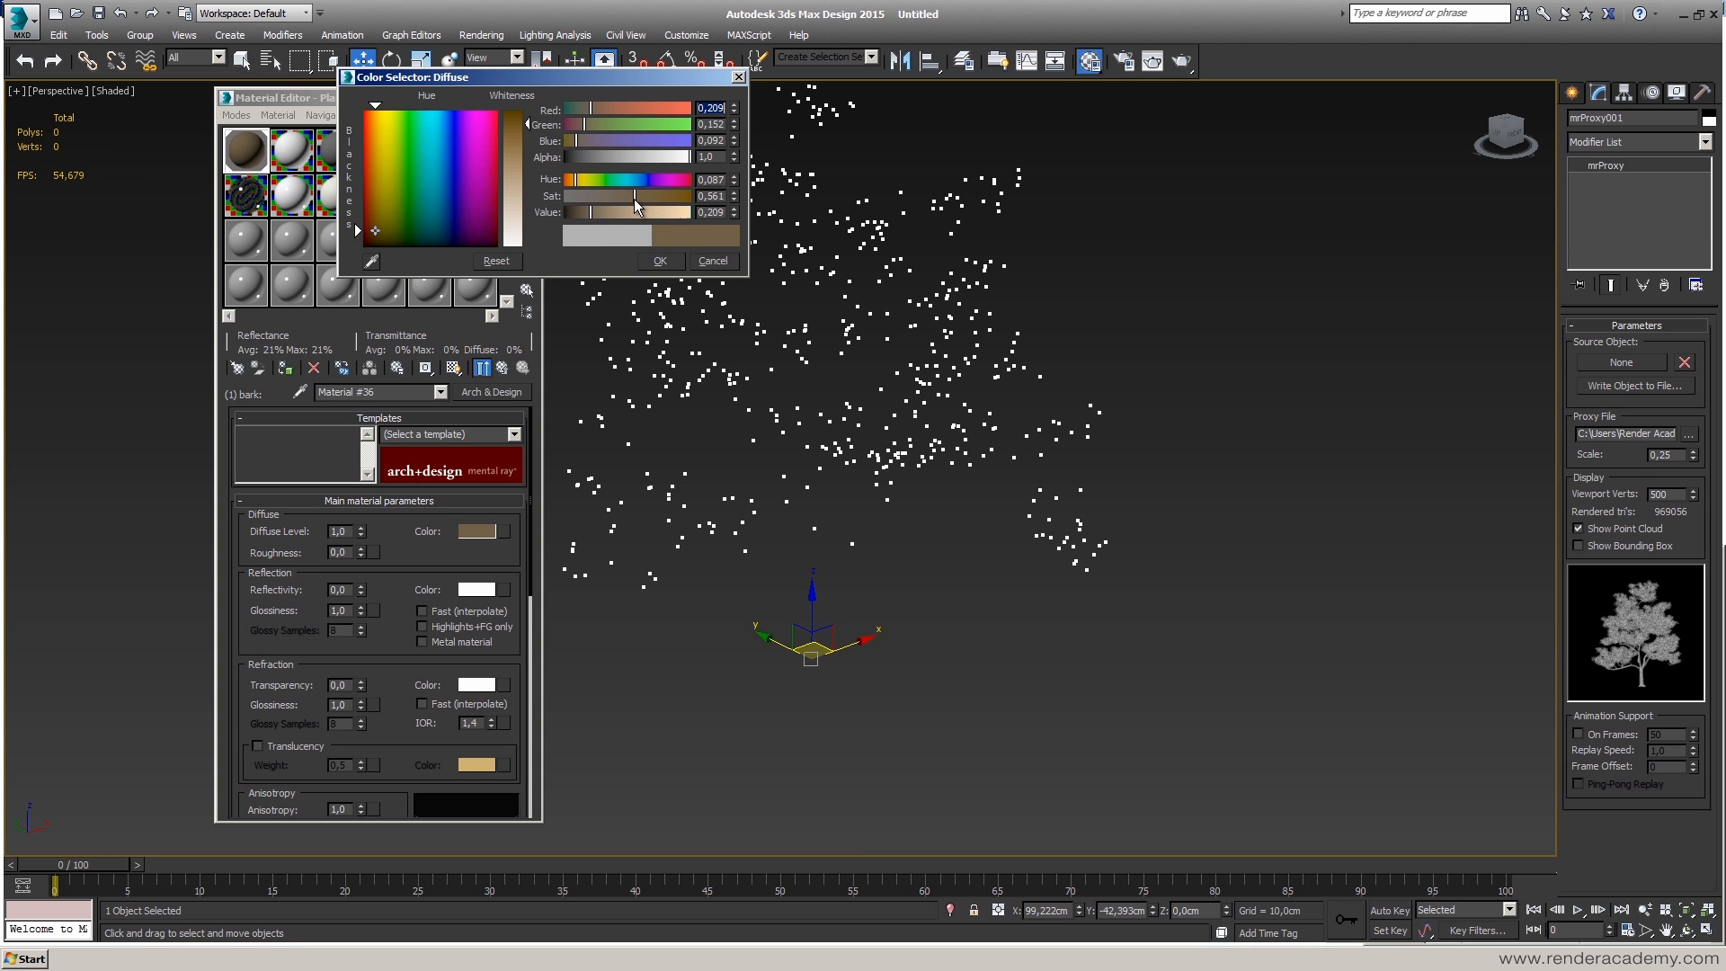
pyautogui.click(670, 261)
pyautogui.moveTo(405, 396); pyautogui.dragTo(318, 392)
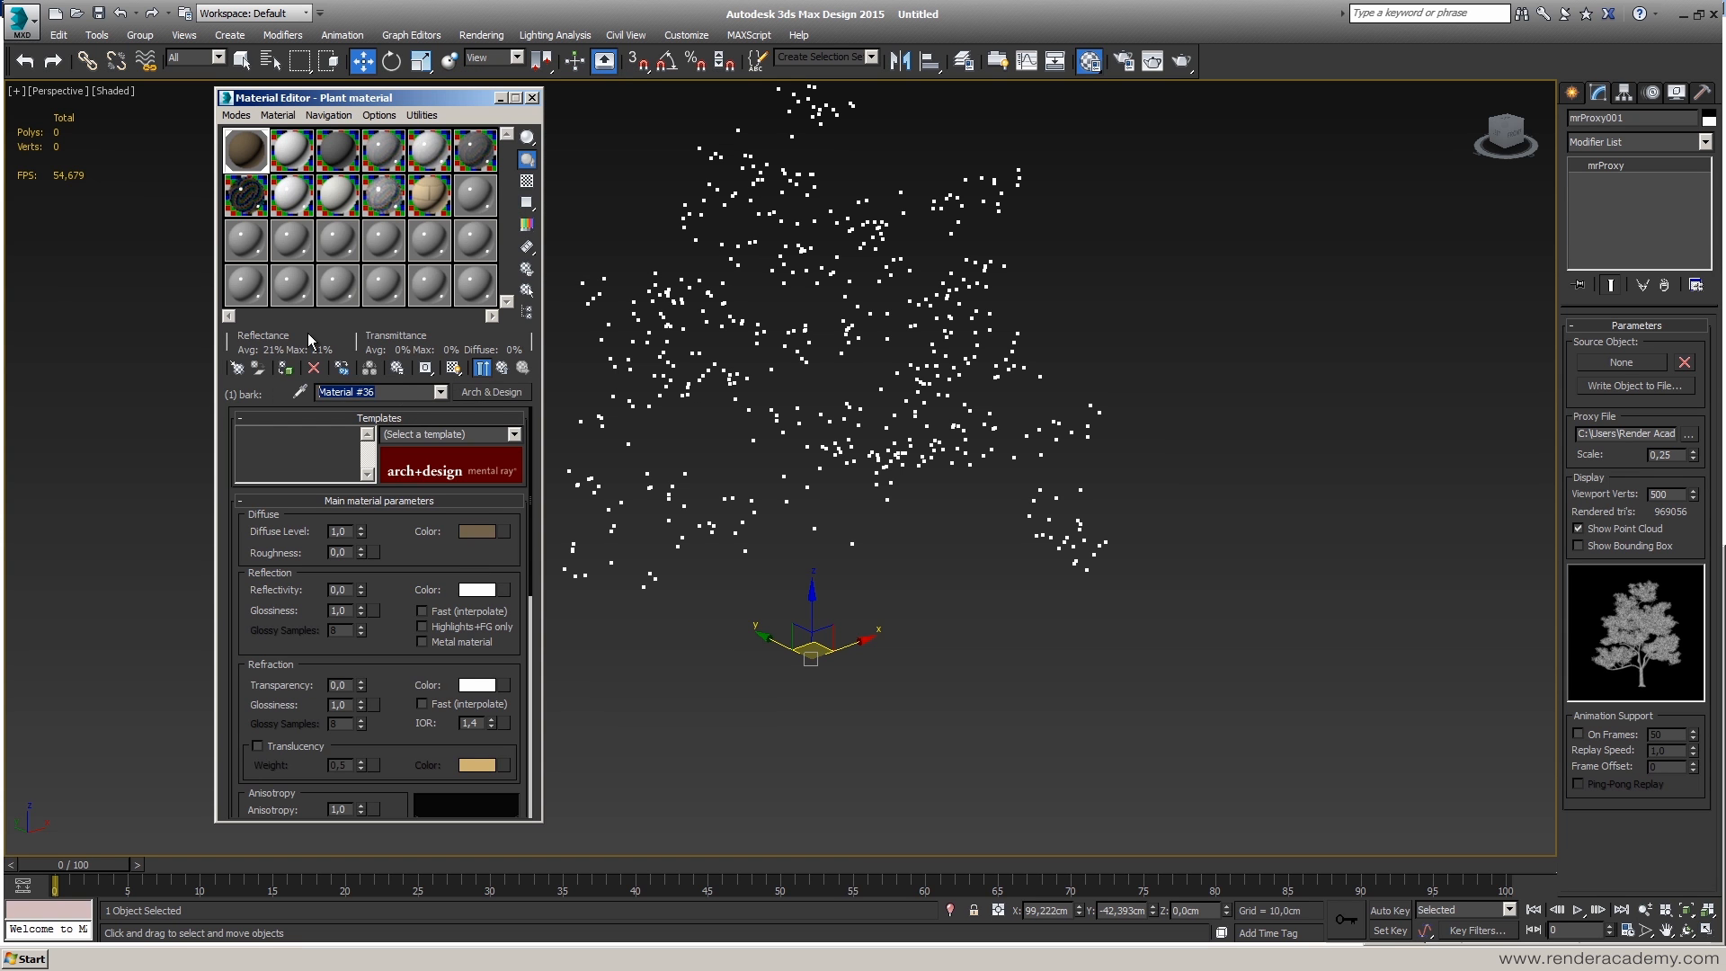
pyautogui.write('bark')
pyautogui.click(502, 368)
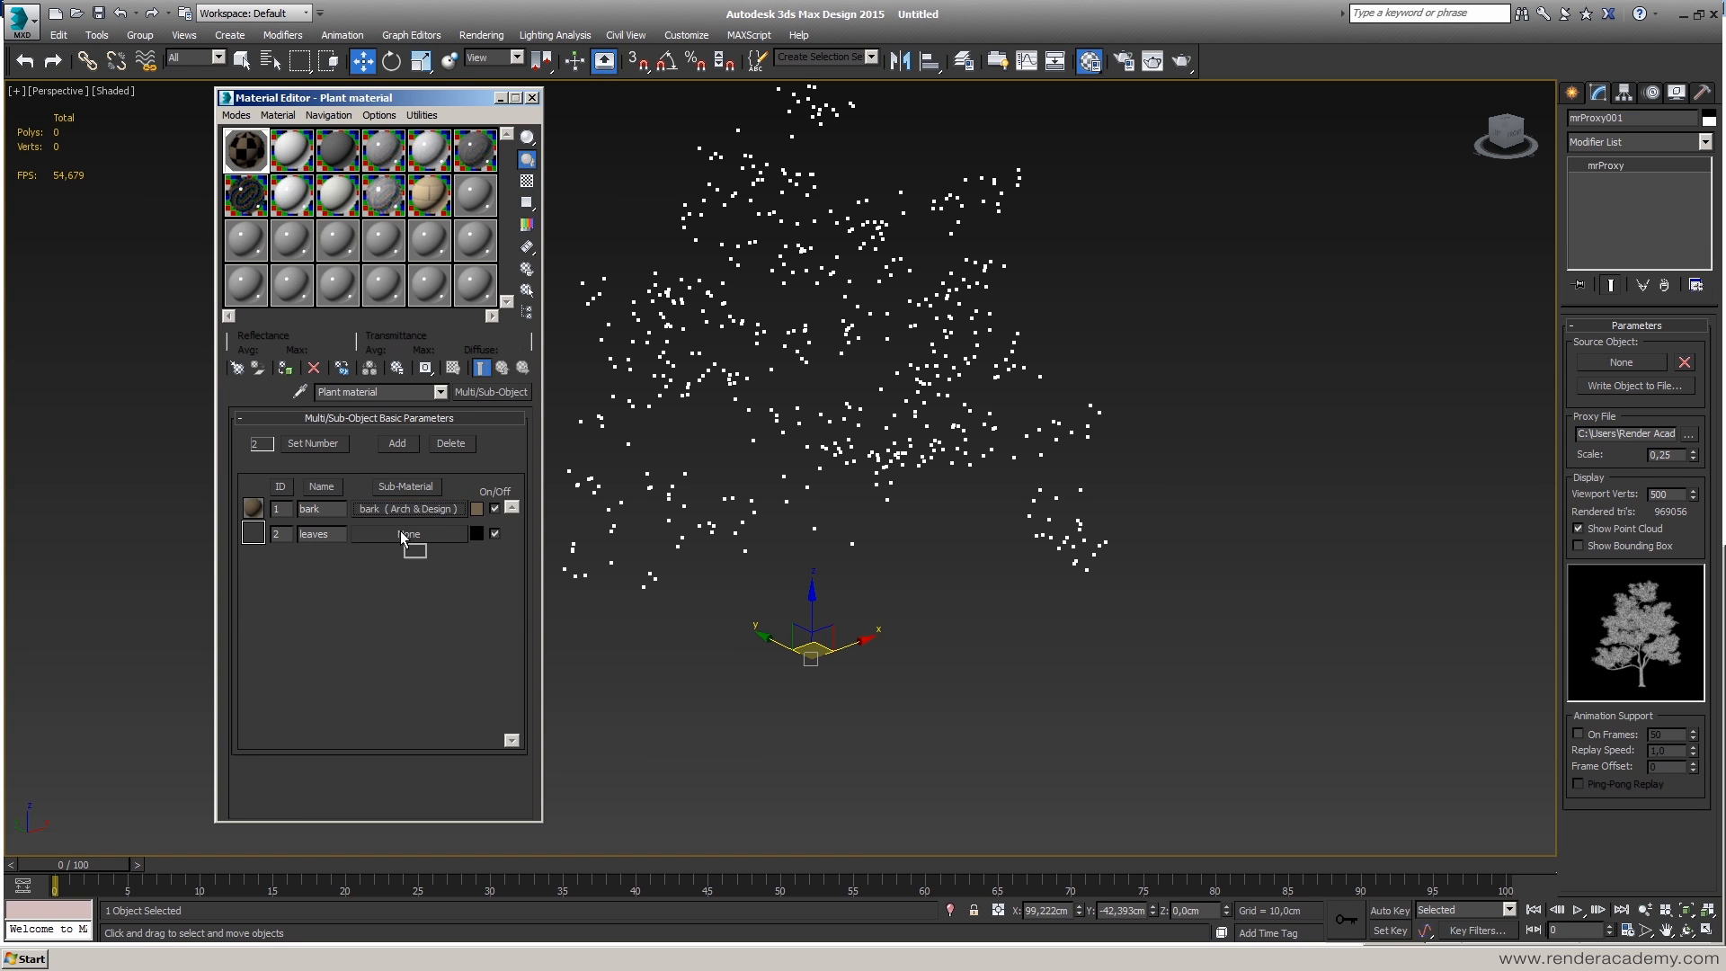
# - Copy the bark material into the leaves slot as an independent copy and rename the copy leaves
pyautogui.moveTo(401, 536); pyautogui.dragTo(402, 536)
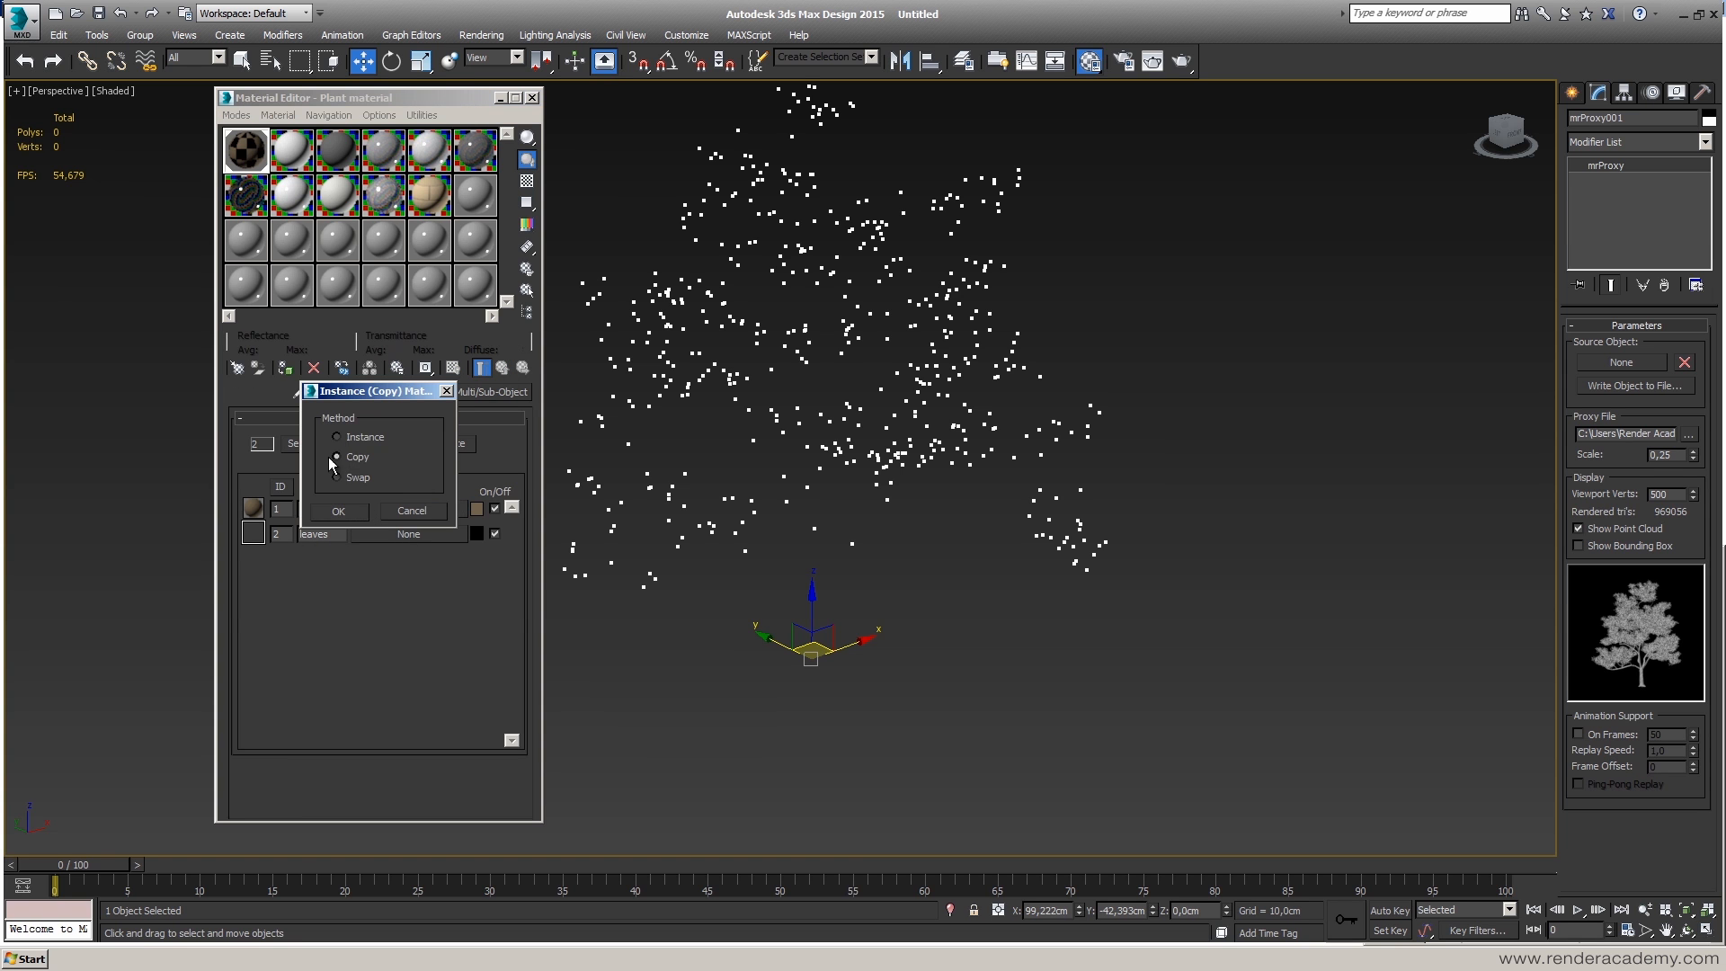
pyautogui.click(338, 510)
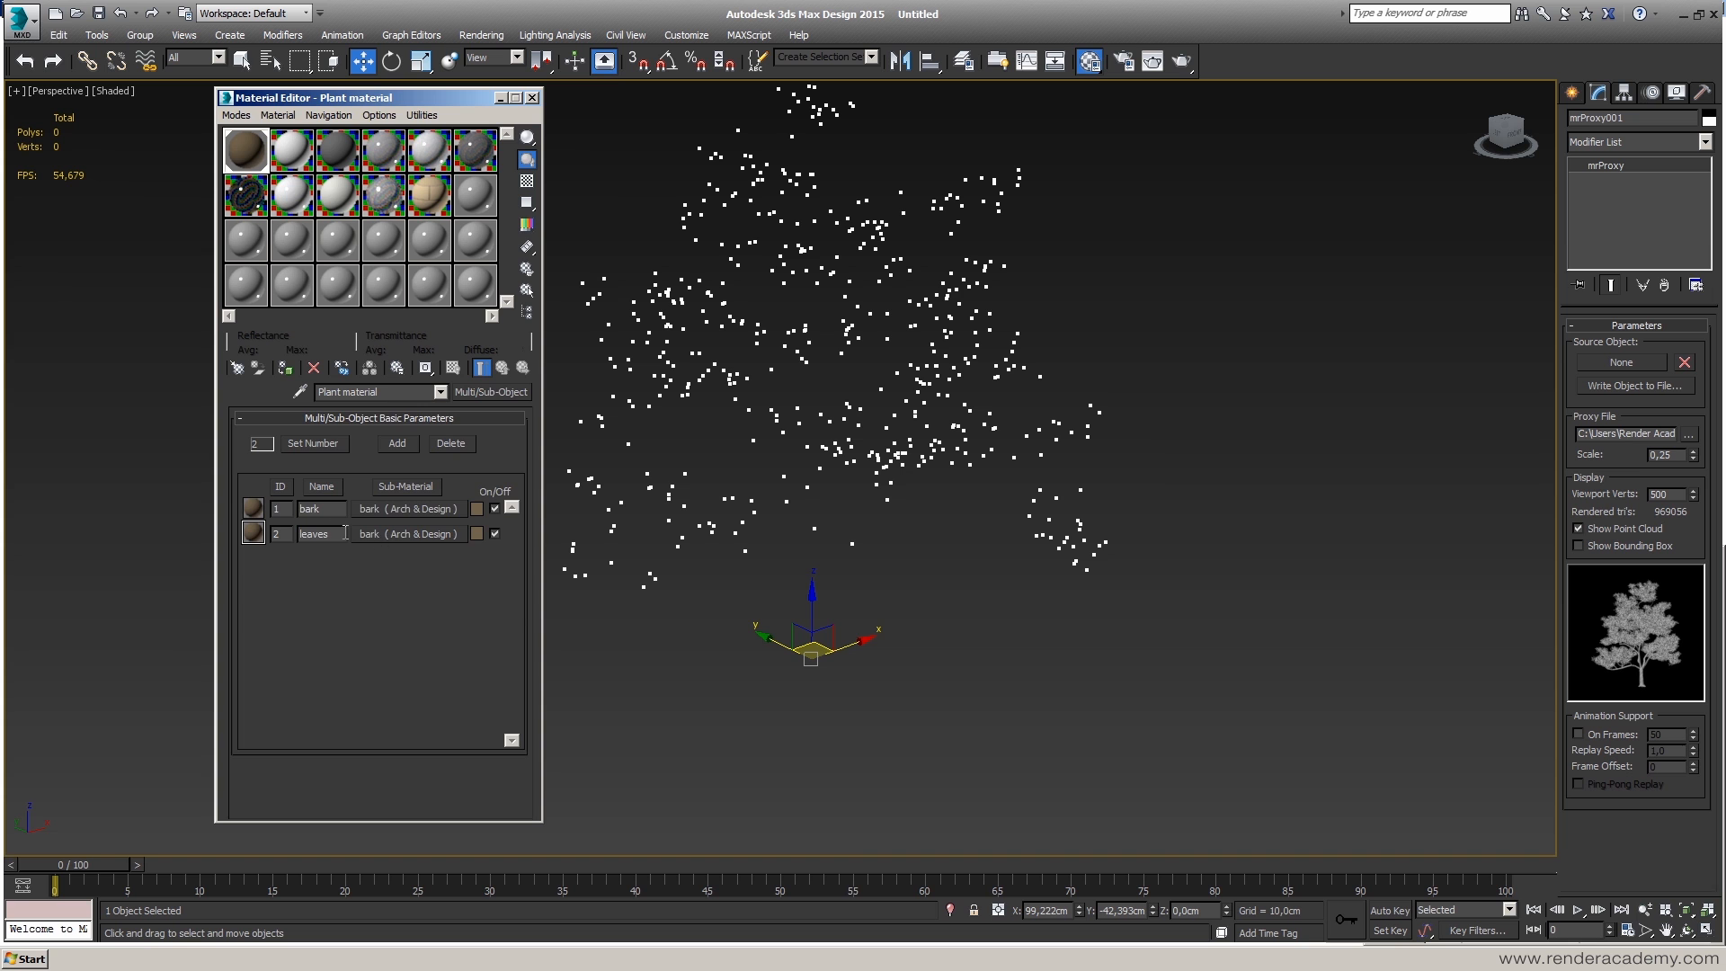
pyautogui.click(397, 530)
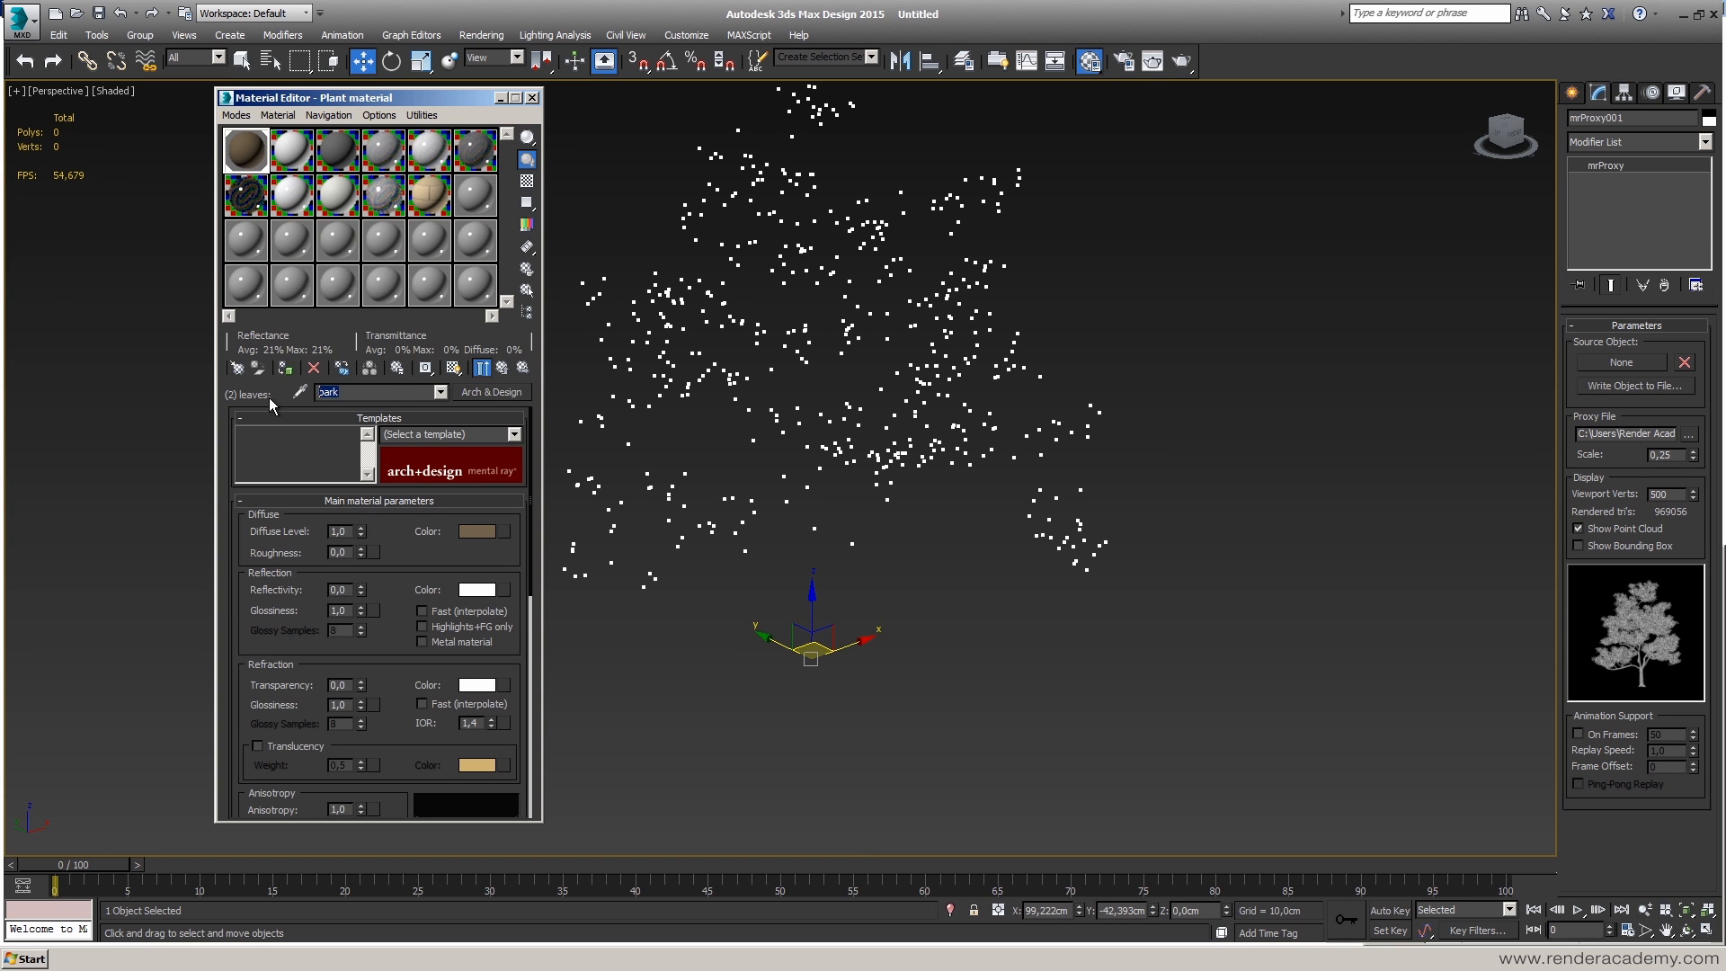
pyautogui.write('leaves')
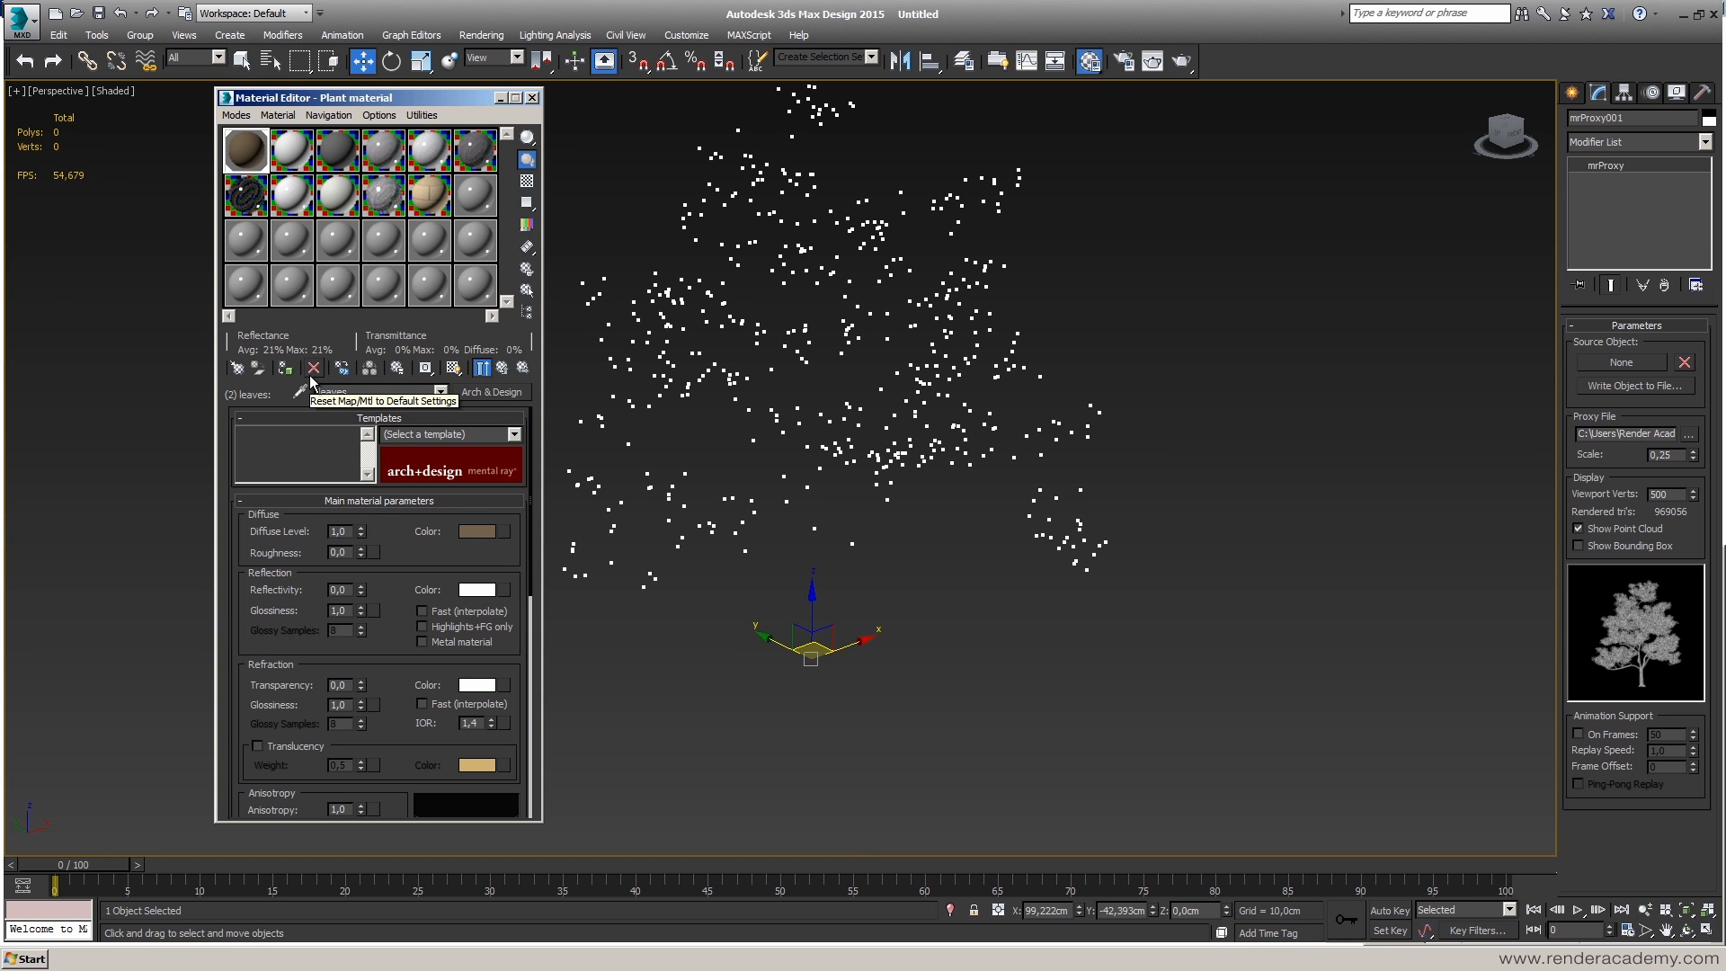
# - Change the leaves material's diffuse color to a medium-dark green and return to the parent Plant material
pyautogui.click(477, 532)
pyautogui.moveTo(419, 122); pyautogui.dragTo(403, 213)
pyautogui.click(655, 196)
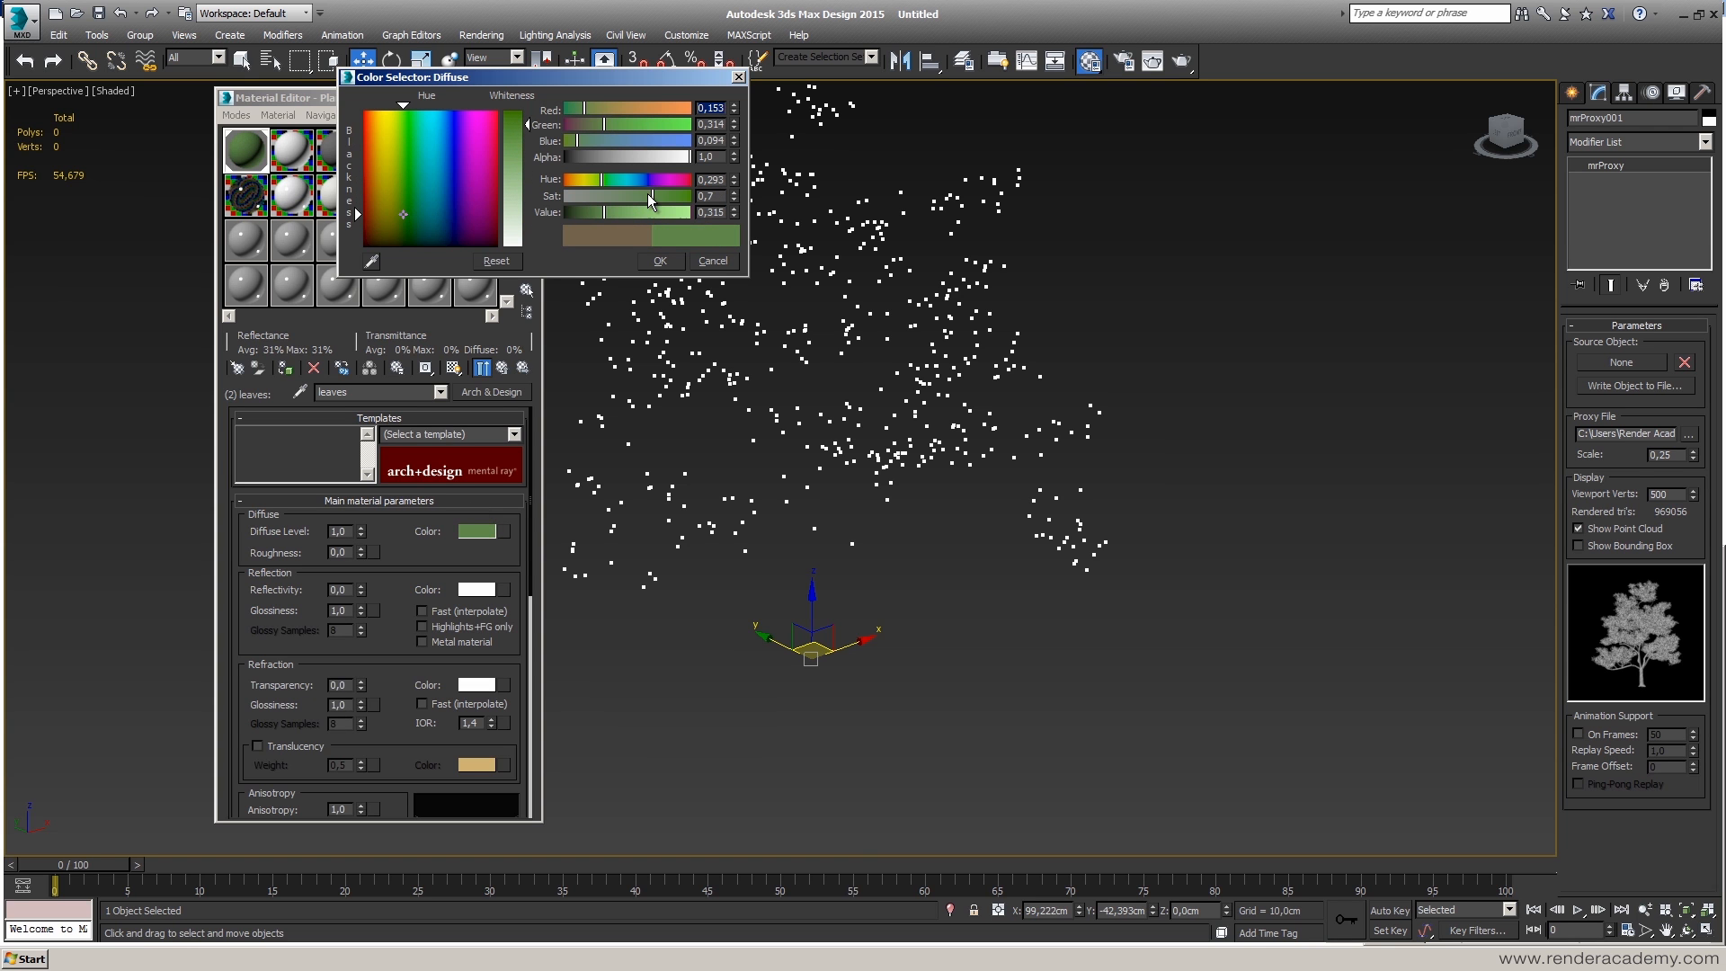
pyautogui.click(659, 260)
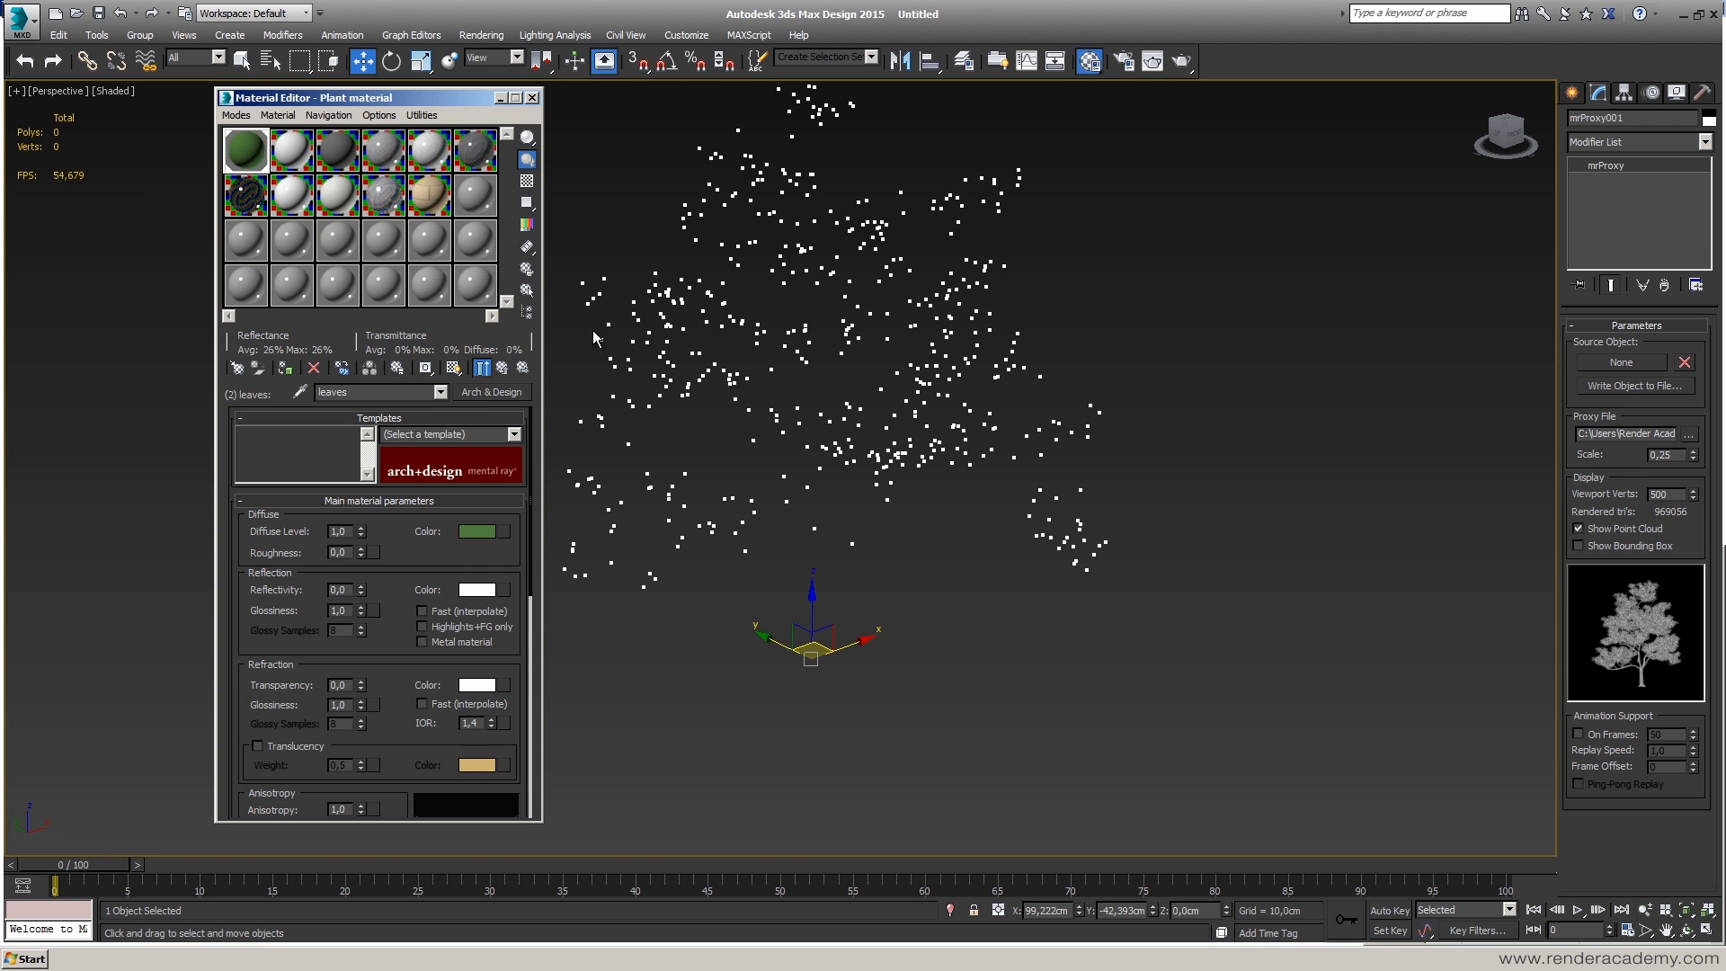
pyautogui.click(502, 367)
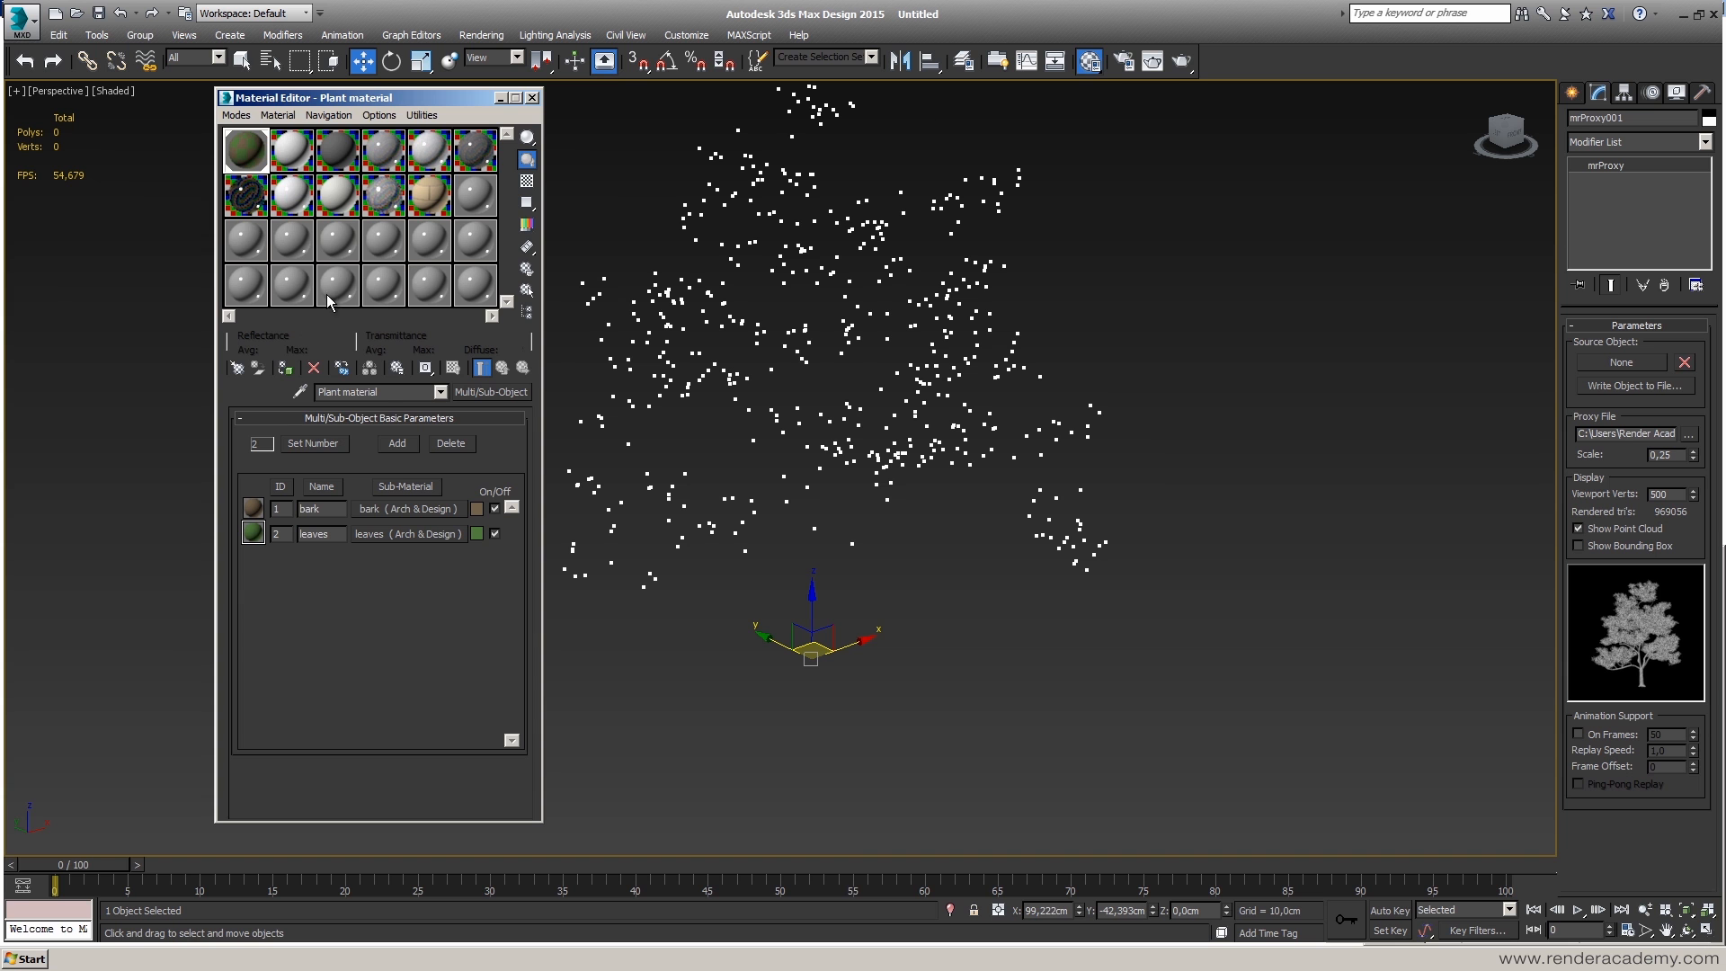
# - Close the Material Editor and render the perspective view to check the bark and leaf colors on the tree
pyautogui.click(531, 97)
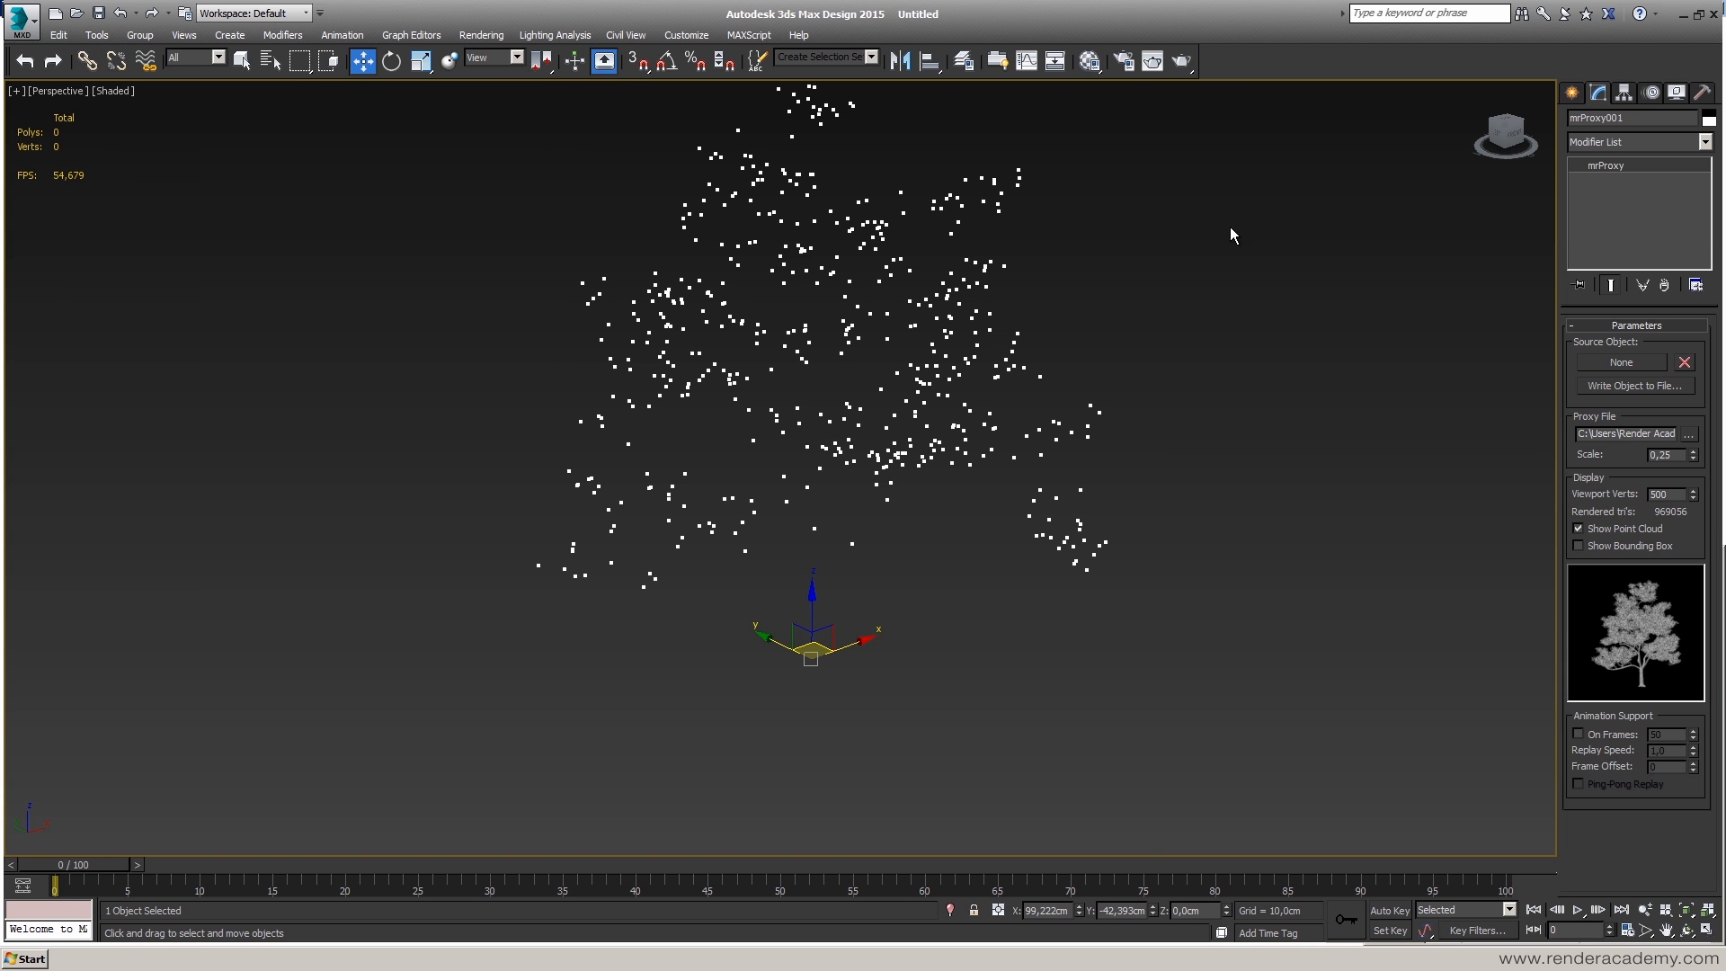
pyautogui.click(1182, 60)
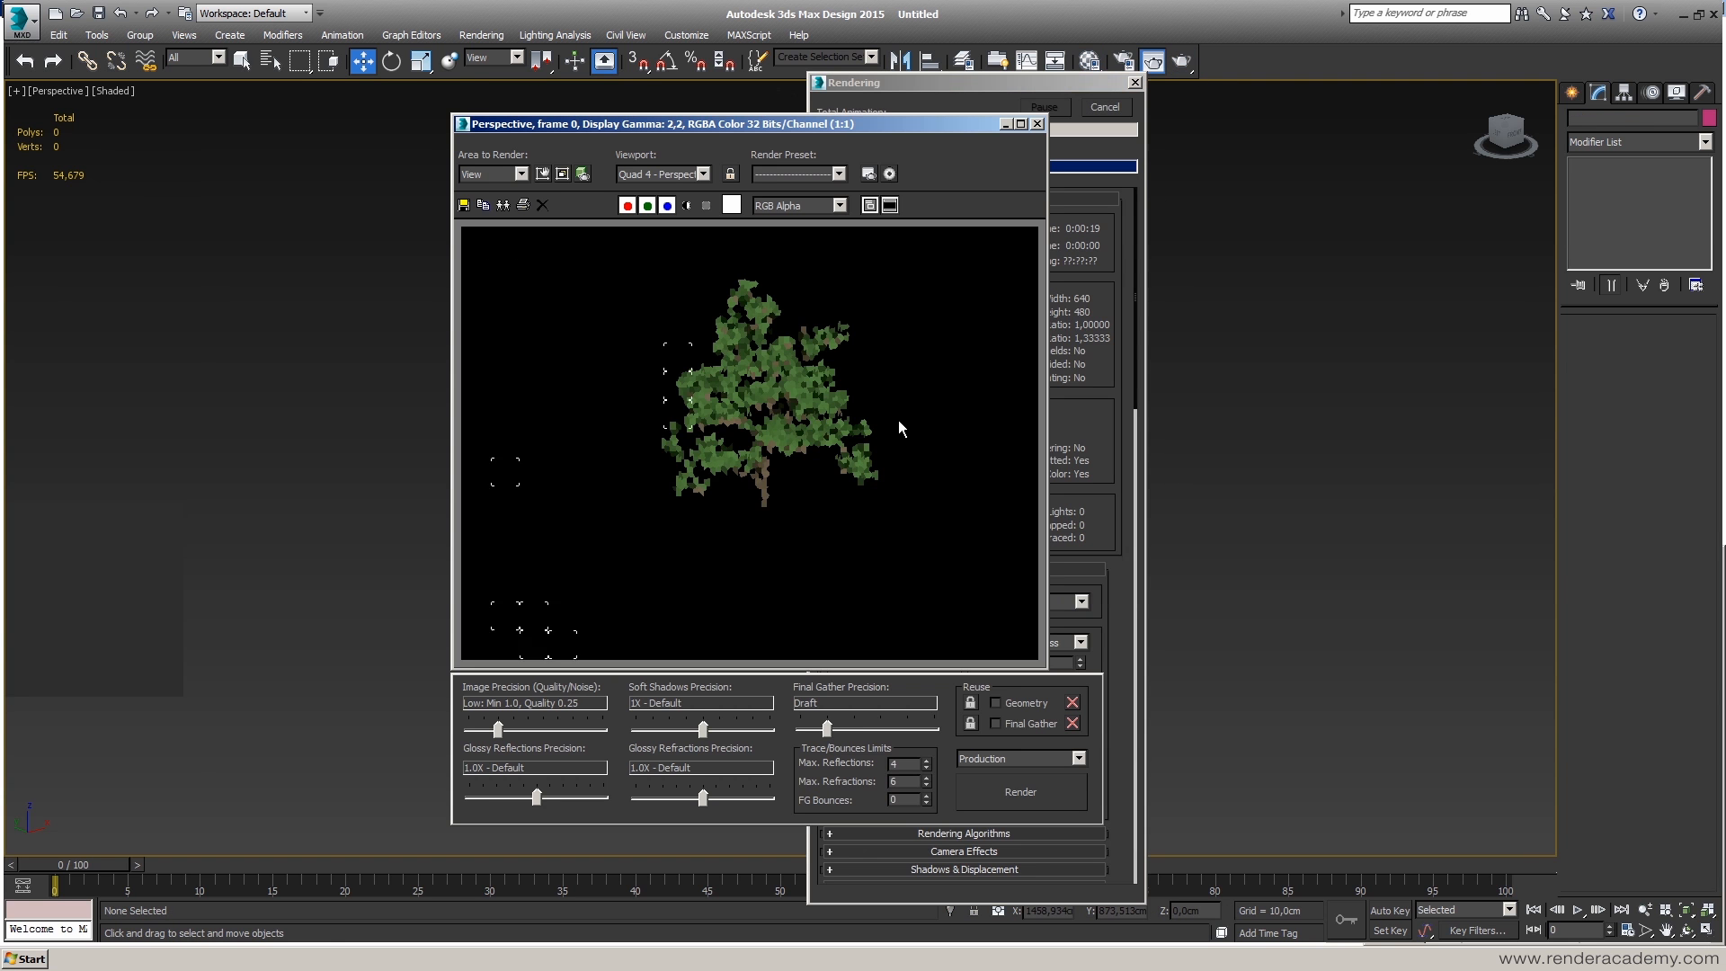
pyautogui.click(1037, 123)
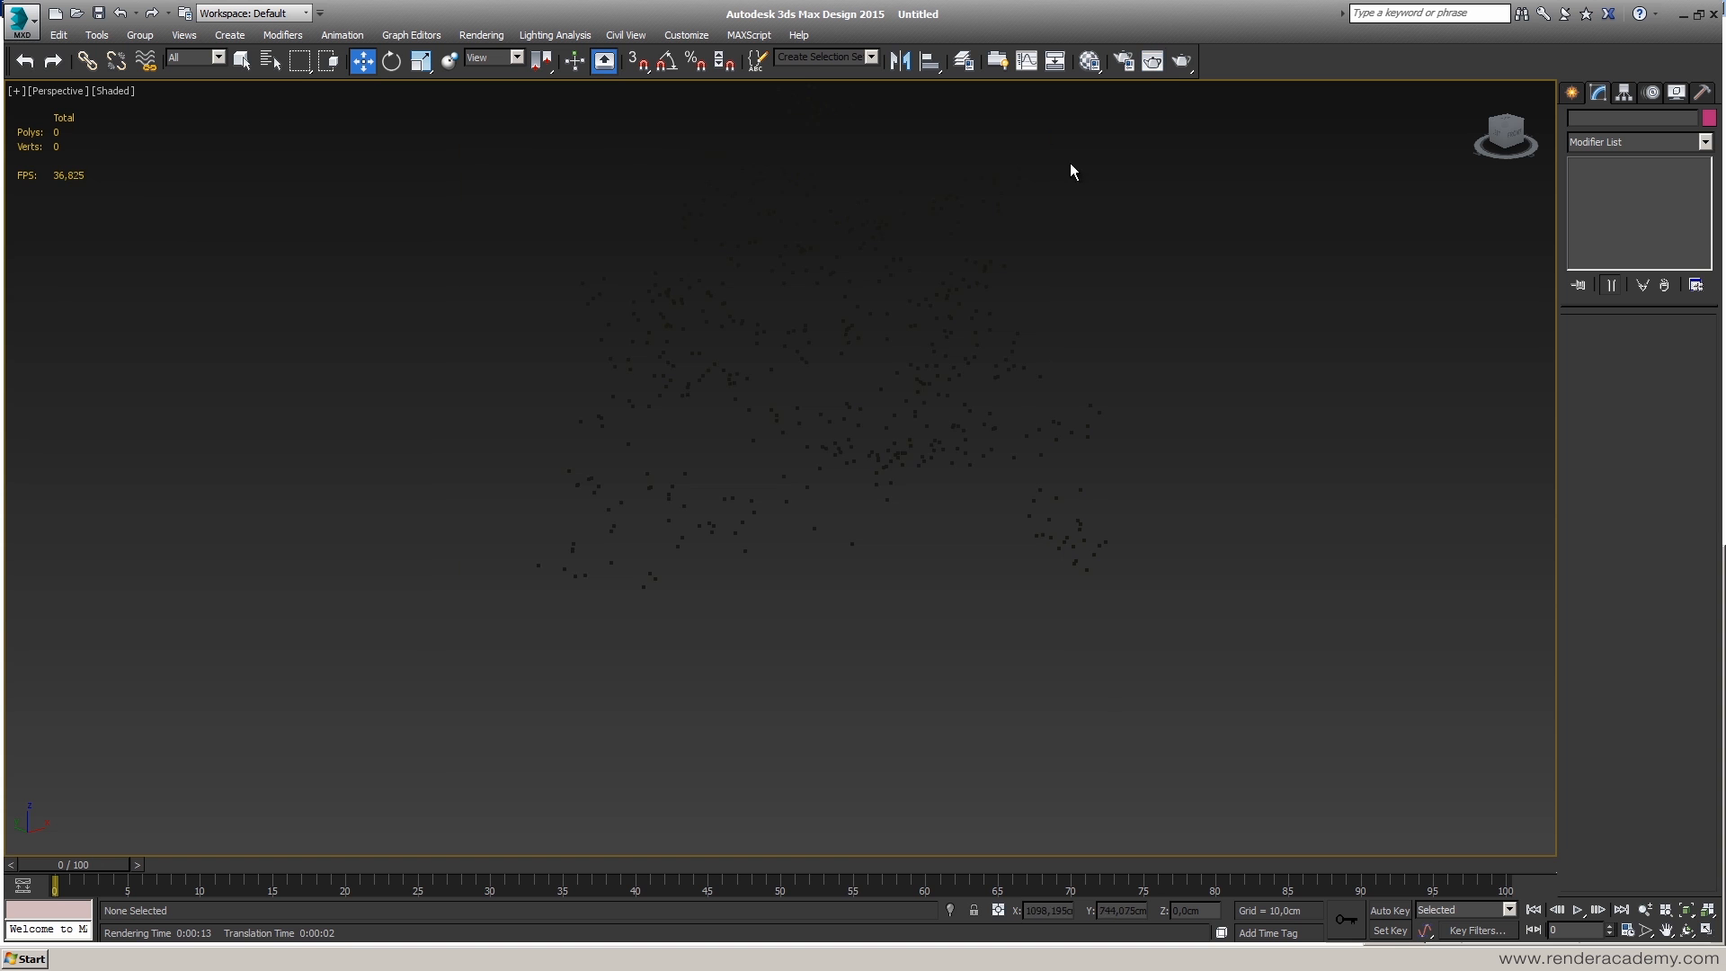
# - Clone the tree proxy several times as instances in the maximized top view, arranging the trees in a close cluster
pyautogui.click(770, 570)
pyautogui.hotkey('alt', 'w')
pyautogui.hotkey('alt', 'w')
pyautogui.scroll(-8, 719, 506)
pyautogui.moveTo(808, 505); pyautogui.dragTo(775, 449, button='middle')
pyautogui.moveTo(774, 449)
pyautogui.keyDown('shift'); pyautogui.mouseDown()
pyautogui.moveTo(876, 356)
pyautogui.moveTo(888, 480)
pyautogui.moveTo(781, 557)
pyautogui.moveTo(970, 388)
pyautogui.moveTo(927, 575)
pyautogui.moveTo(1048, 499)
pyautogui.mouseUp(); pyautogui.keyUp('shift')
pyautogui.click(866, 559)
pyautogui.click(883, 551)
pyautogui.press('Return')
pyautogui.press('Return')
pyautogui.press('Return')
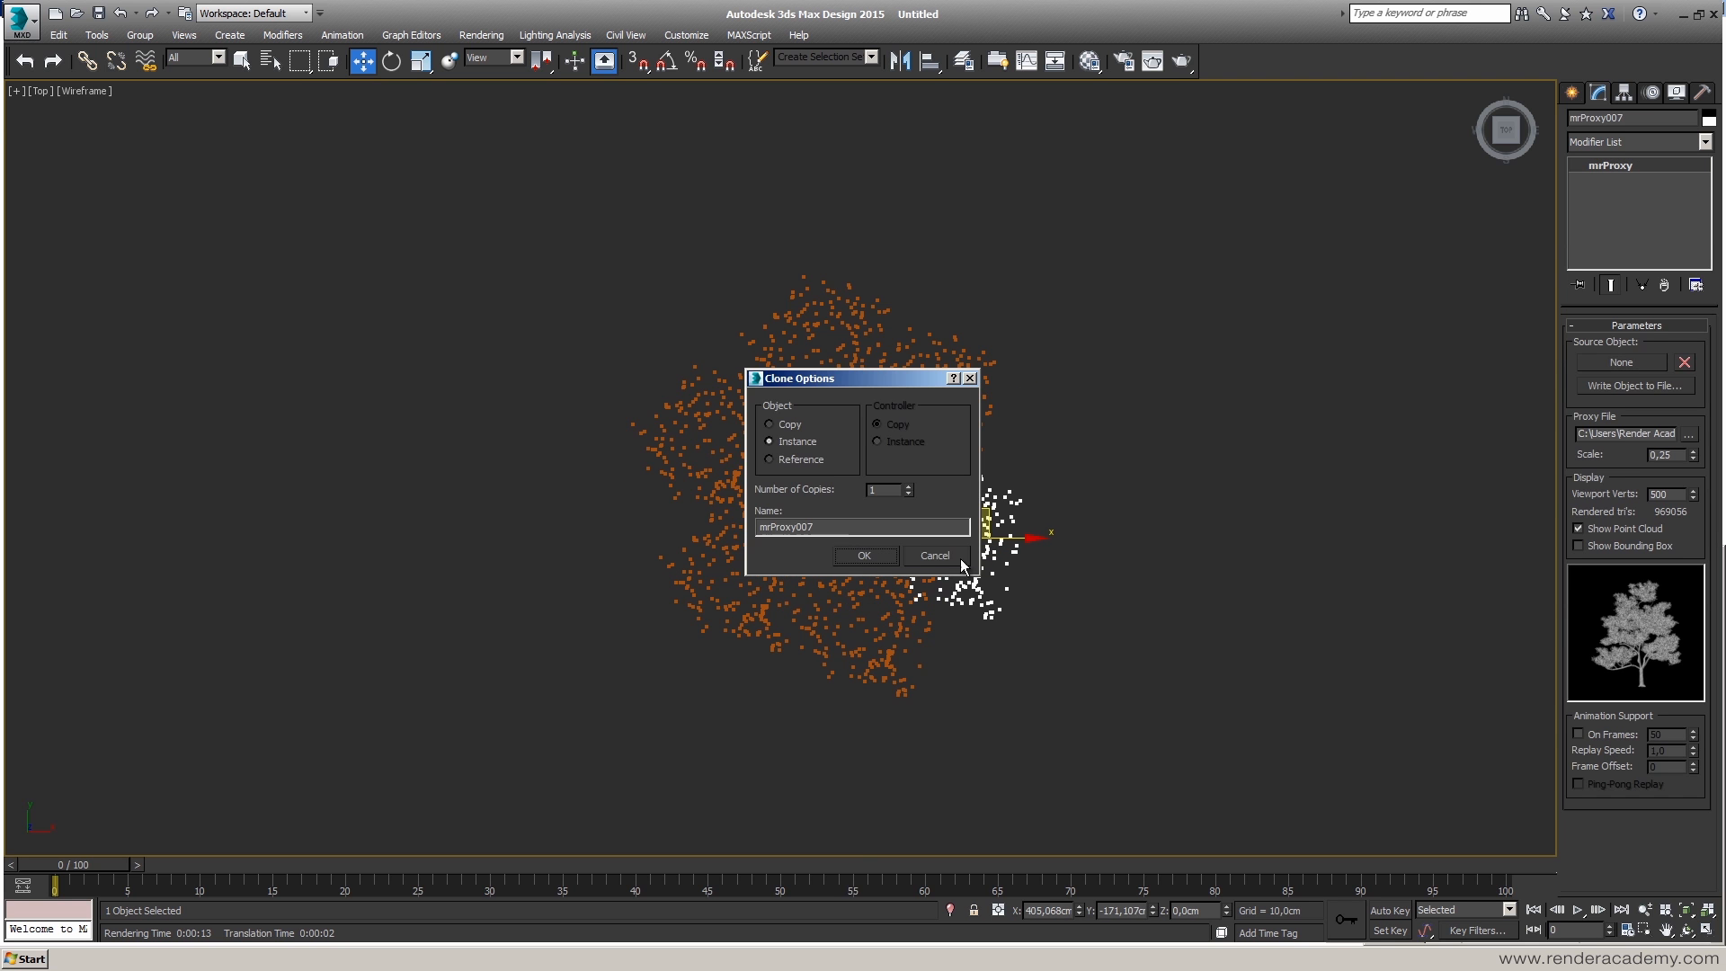
pyautogui.click(865, 557)
# - Add other tree instances to the selection, change the transform center option and rotate the selected trees
pyautogui.keyDown('ctrl'); pyautogui.click(724, 468); pyautogui.keyUp('ctrl')
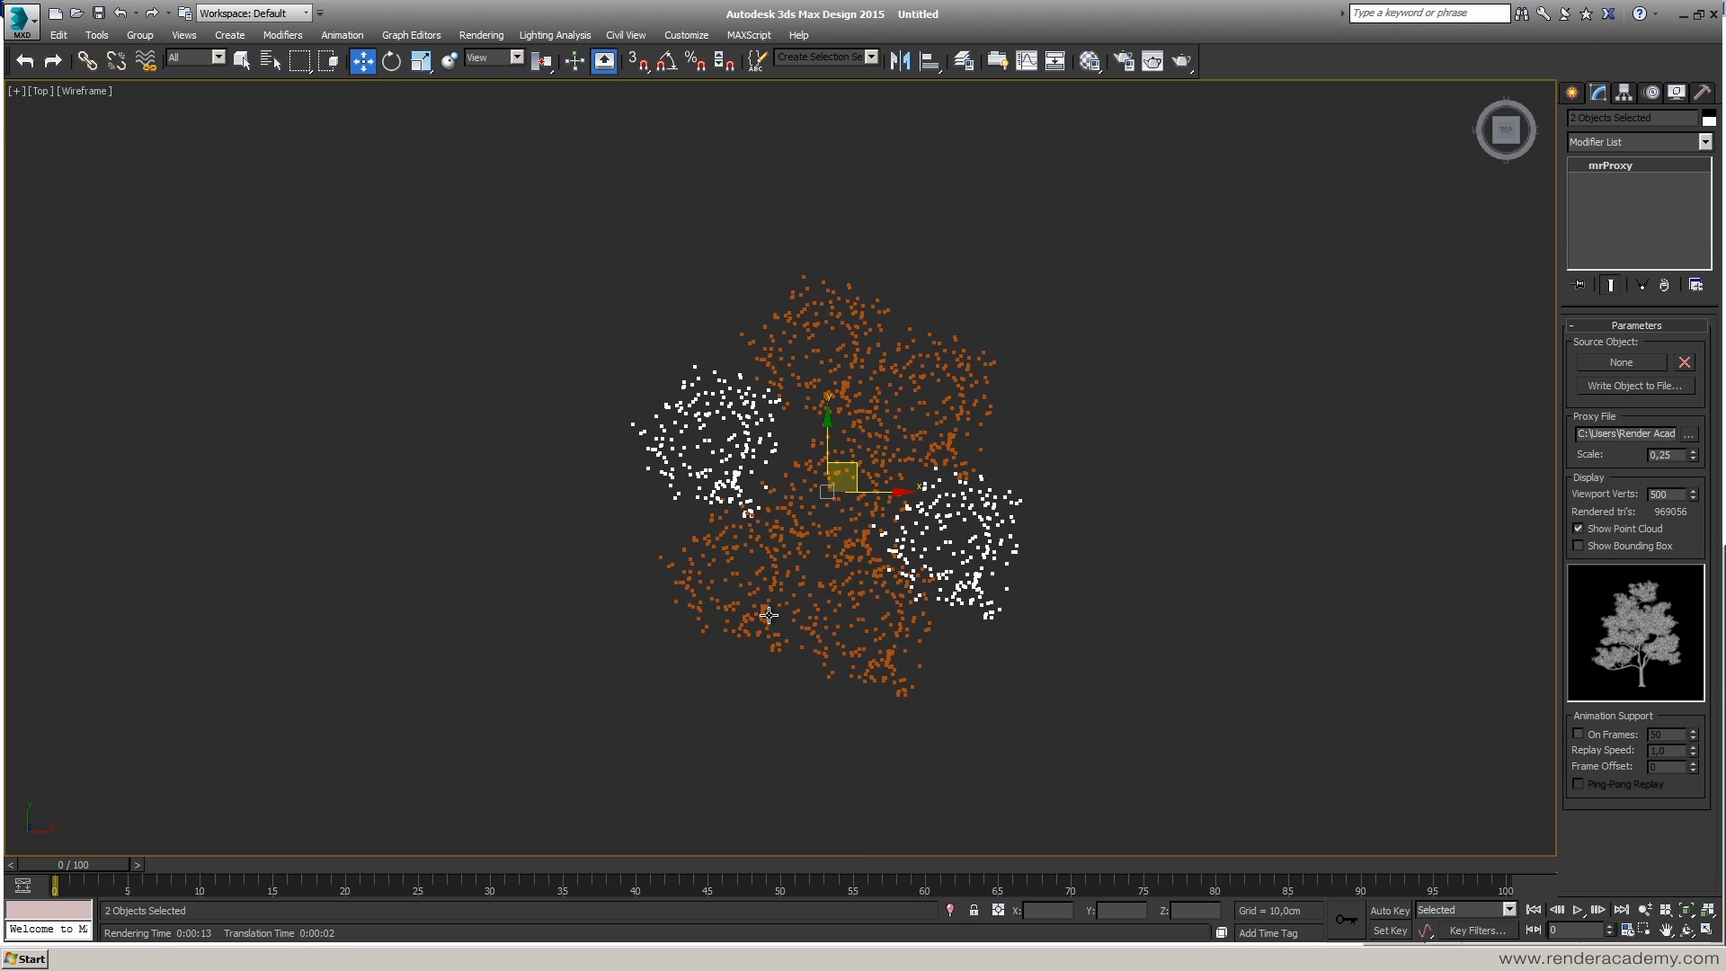
pyautogui.press('e')
pyautogui.click(542, 62)
pyautogui.moveTo(542, 72); pyautogui.dragTo(541, 88)
pyautogui.moveTo(939, 475); pyautogui.dragTo(951, 361)
# - Select the whole cluster of trees in the top view and clone it as instances diagonally beside the original
pyautogui.click(822, 437)
pyautogui.moveTo(1070, 261); pyautogui.dragTo(661, 640)
pyautogui.press('w')
pyautogui.moveTo(859, 512)
pyautogui.keyDown('shift'); pyautogui.mouseDown()
pyautogui.moveTo(1190, 528)
pyautogui.moveTo(1053, 778)
pyautogui.mouseUp(); pyautogui.keyUp('shift')
pyautogui.click(863, 555)
pyautogui.click(867, 551)
# - Clone the selected cluster twice more as instances on opposite sides to widen the forest
pyautogui.moveTo(1044, 771); pyautogui.dragTo(1093, 564, button='middle')
pyautogui.keyDown('shift'); pyautogui.moveTo(1093, 564); pyautogui.dragTo(770, 573); pyautogui.keyUp('shift')
pyautogui.click(855, 550)
pyautogui.scroll(-2, 854, 545)
pyautogui.keyDown('shift'); pyautogui.moveTo(480, 597); pyautogui.dragTo(962, 616); pyautogui.keyUp('shift')
pyautogui.click(865, 555)
# - Select the tree clusters together and clone the selection as instances to extend the forest sideways
pyautogui.moveTo(1354, 240); pyautogui.dragTo(517, 751)
pyautogui.scroll(-2, 782, 616)
pyautogui.moveTo(872, 552)
pyautogui.keyDown('shift'); pyautogui.mouseDown()
pyautogui.moveTo(908, 303)
pyautogui.moveTo(984, 345)
pyautogui.moveTo(1107, 463)
pyautogui.moveTo(1233, 513)
pyautogui.moveTo(1219, 618)
pyautogui.mouseUp(); pyautogui.keyUp('shift')
pyautogui.click(870, 557)
pyautogui.click(883, 556)
# - Select all the trees in the maximized perspective view to check how many proxies the scene contains
pyautogui.moveTo(1031, 528)
pyautogui.mouseDown()
pyautogui.moveTo(929, 571)
pyautogui.moveTo(1035, 477)
pyautogui.mouseUp()
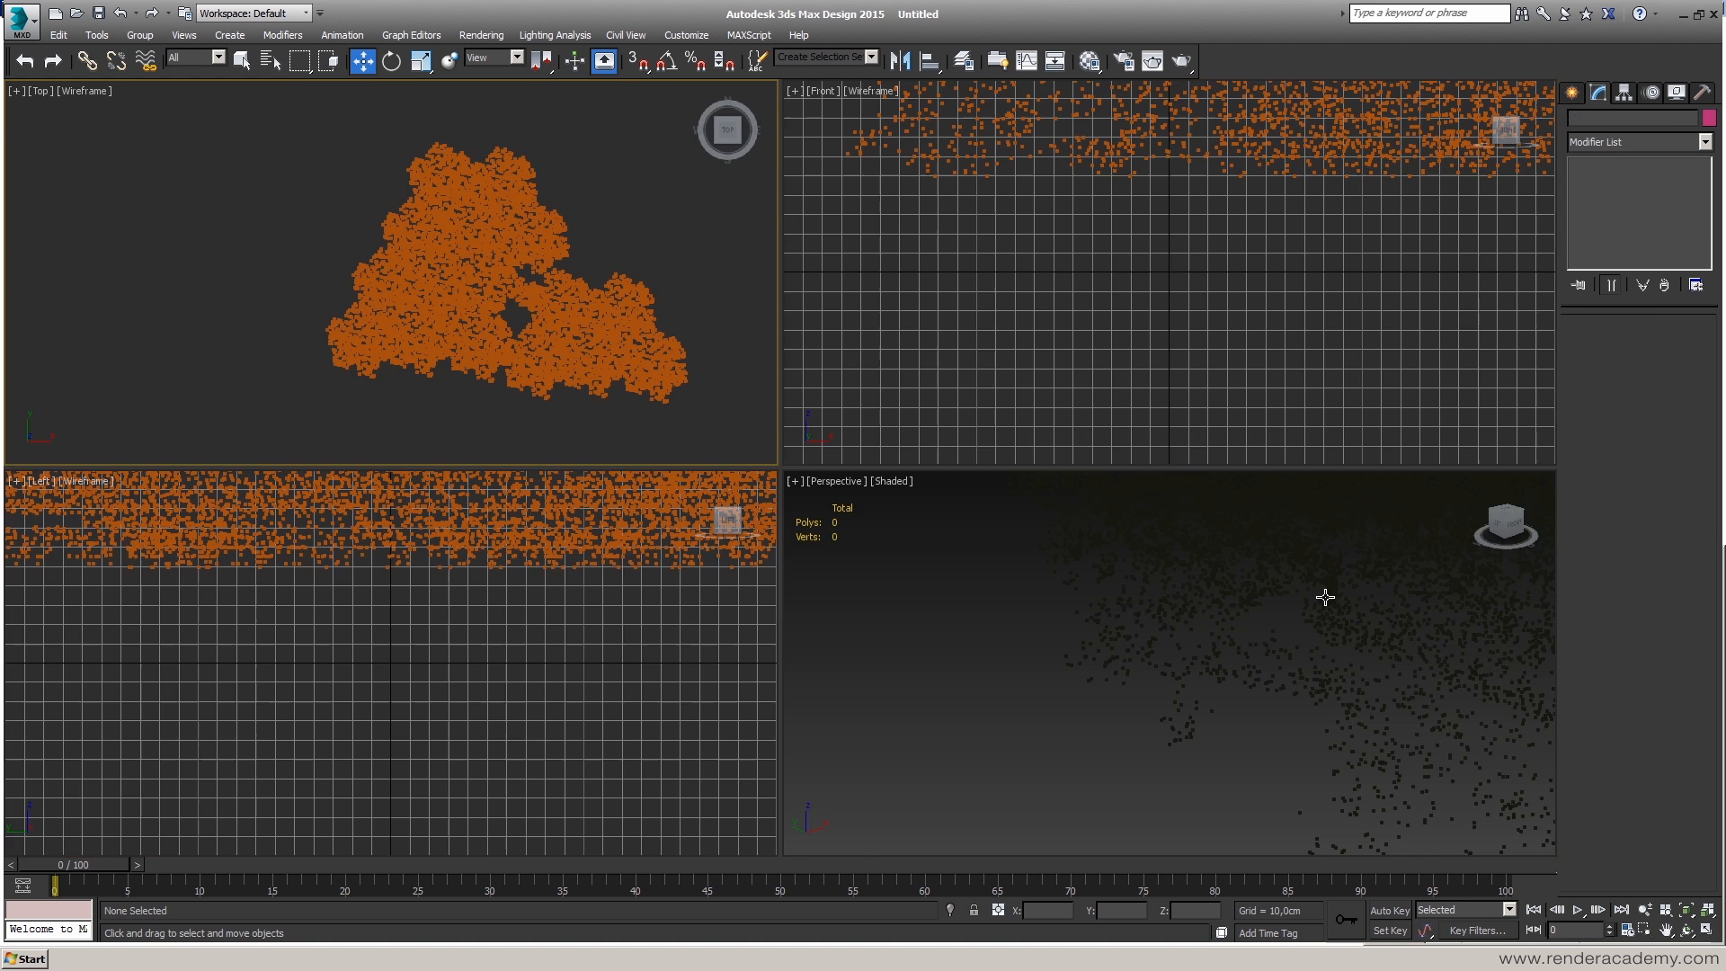
pyautogui.scroll(3, 855, 608)
pyautogui.keyDown('alt'); pyautogui.moveTo(1008, 617); pyautogui.dragTo(1021, 570, button='middle'); pyautogui.keyUp('alt')
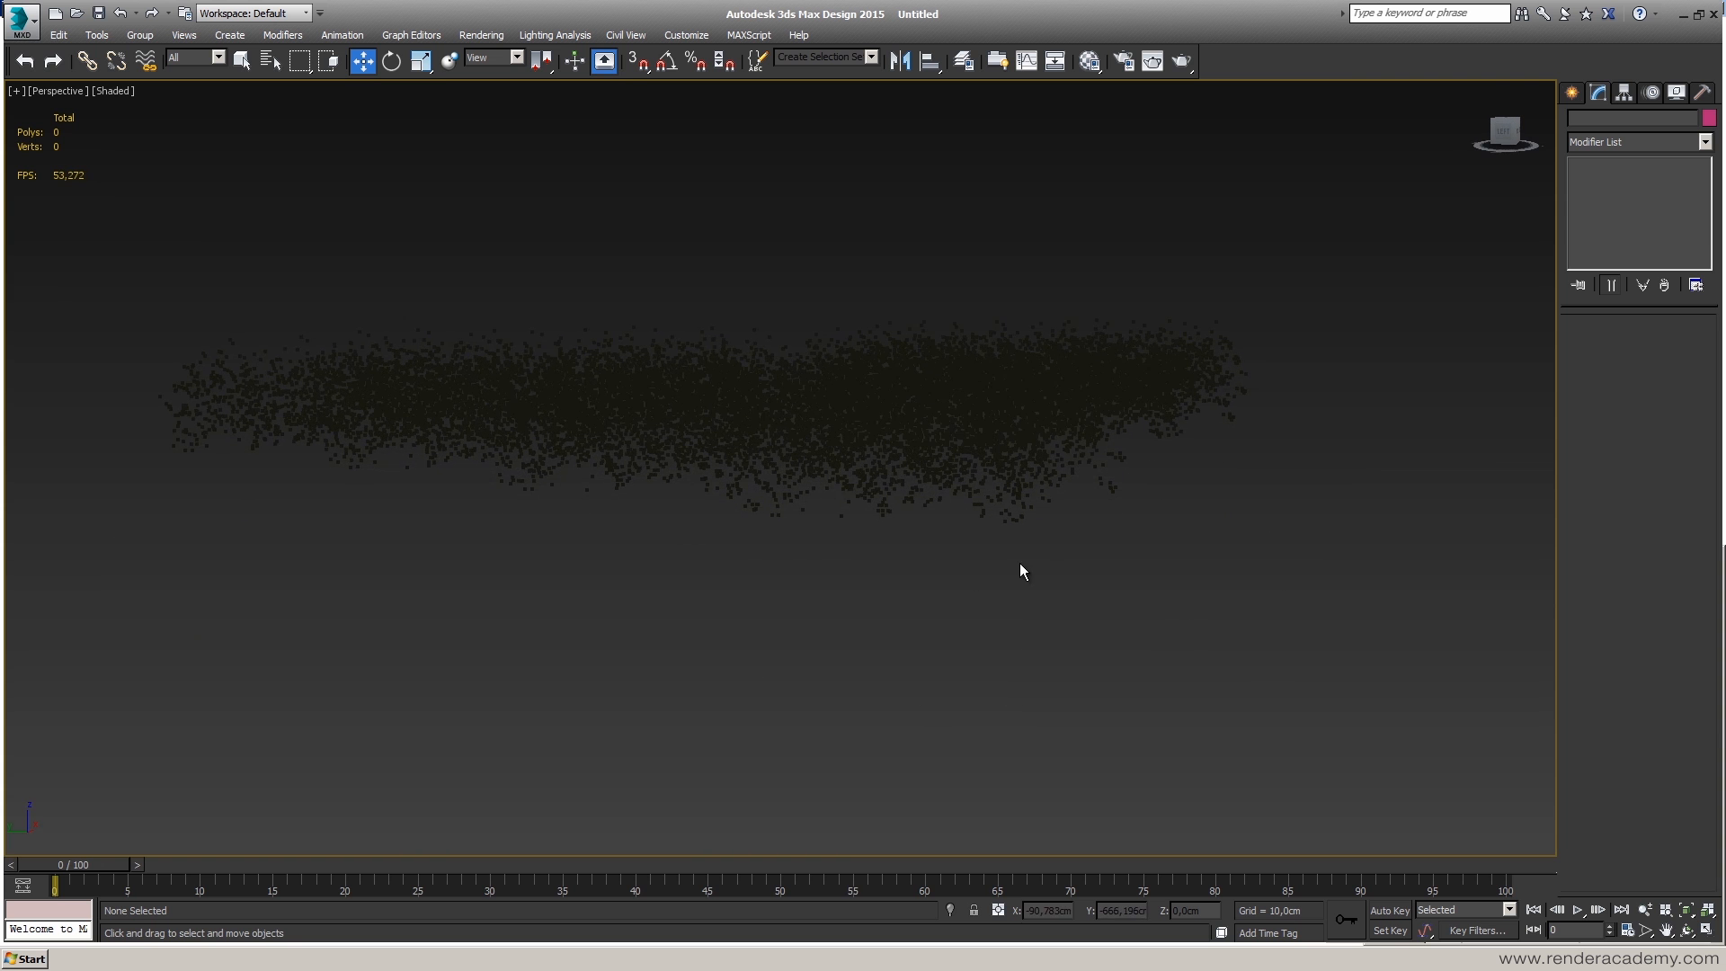
pyautogui.moveTo(134, 259); pyautogui.dragTo(1265, 609)
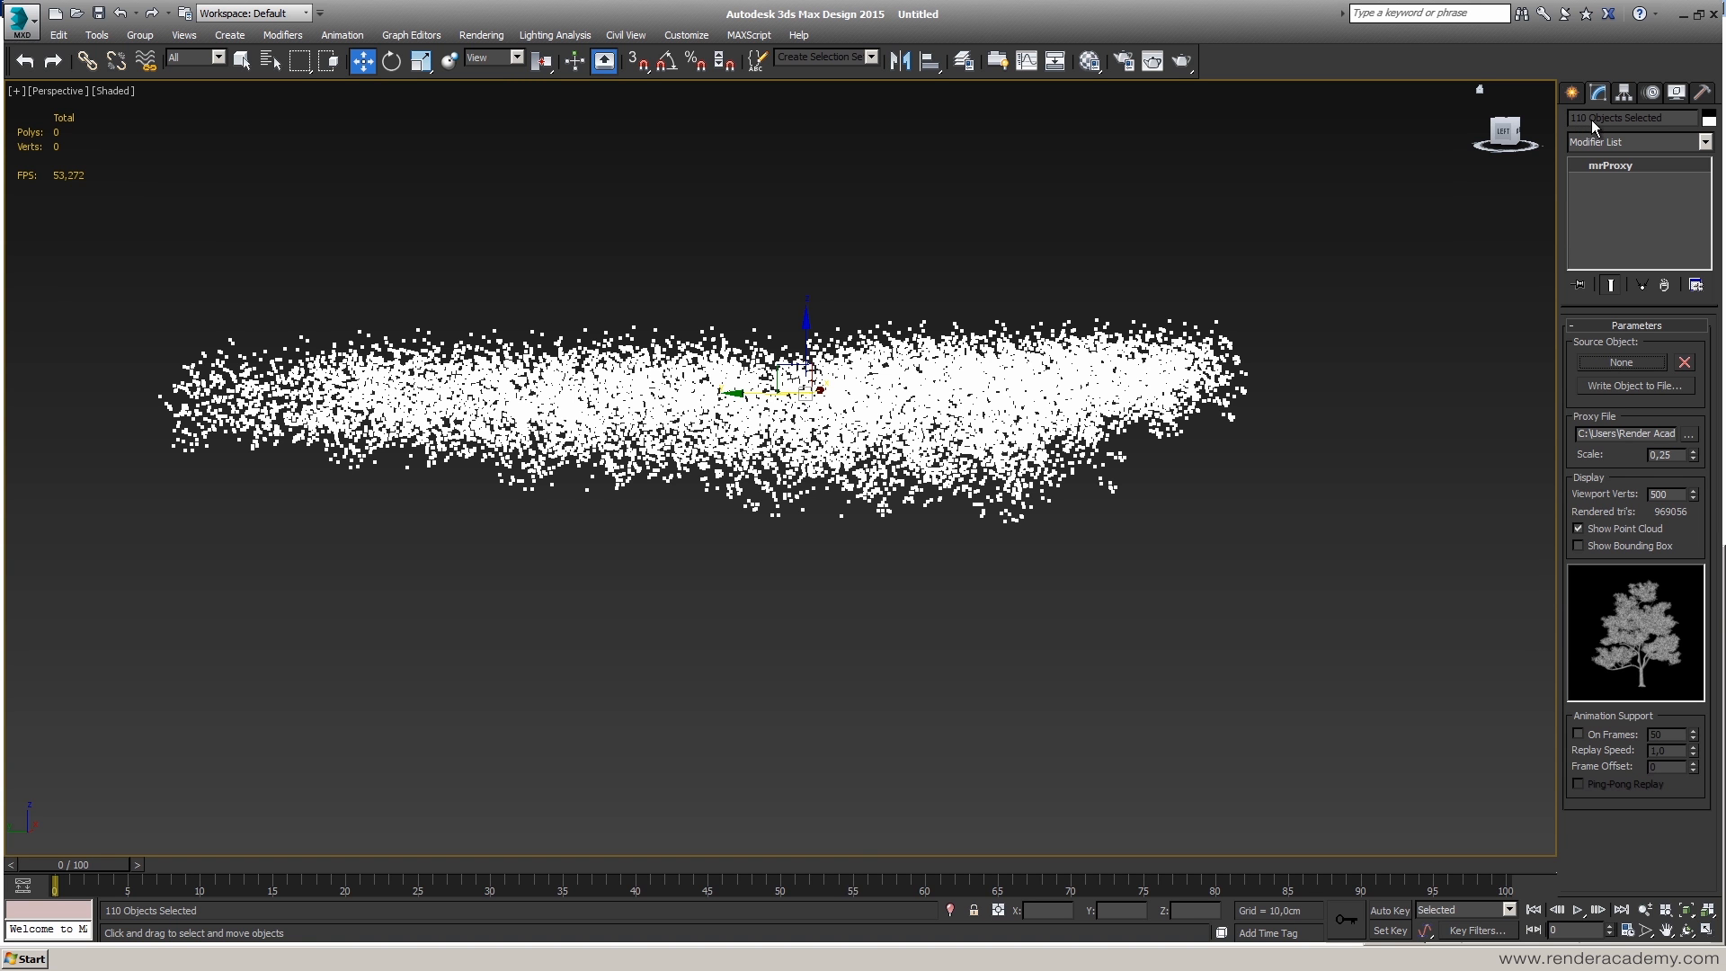
# - Deselect the trees, frame the forest closer in the perspective view and render it
pyautogui.click(973, 294)
pyautogui.keyDown('alt'); pyautogui.moveTo(973, 294); pyautogui.dragTo(1044, 331, button='middle'); pyautogui.keyUp('alt')
pyautogui.scroll(2, 993, 384)
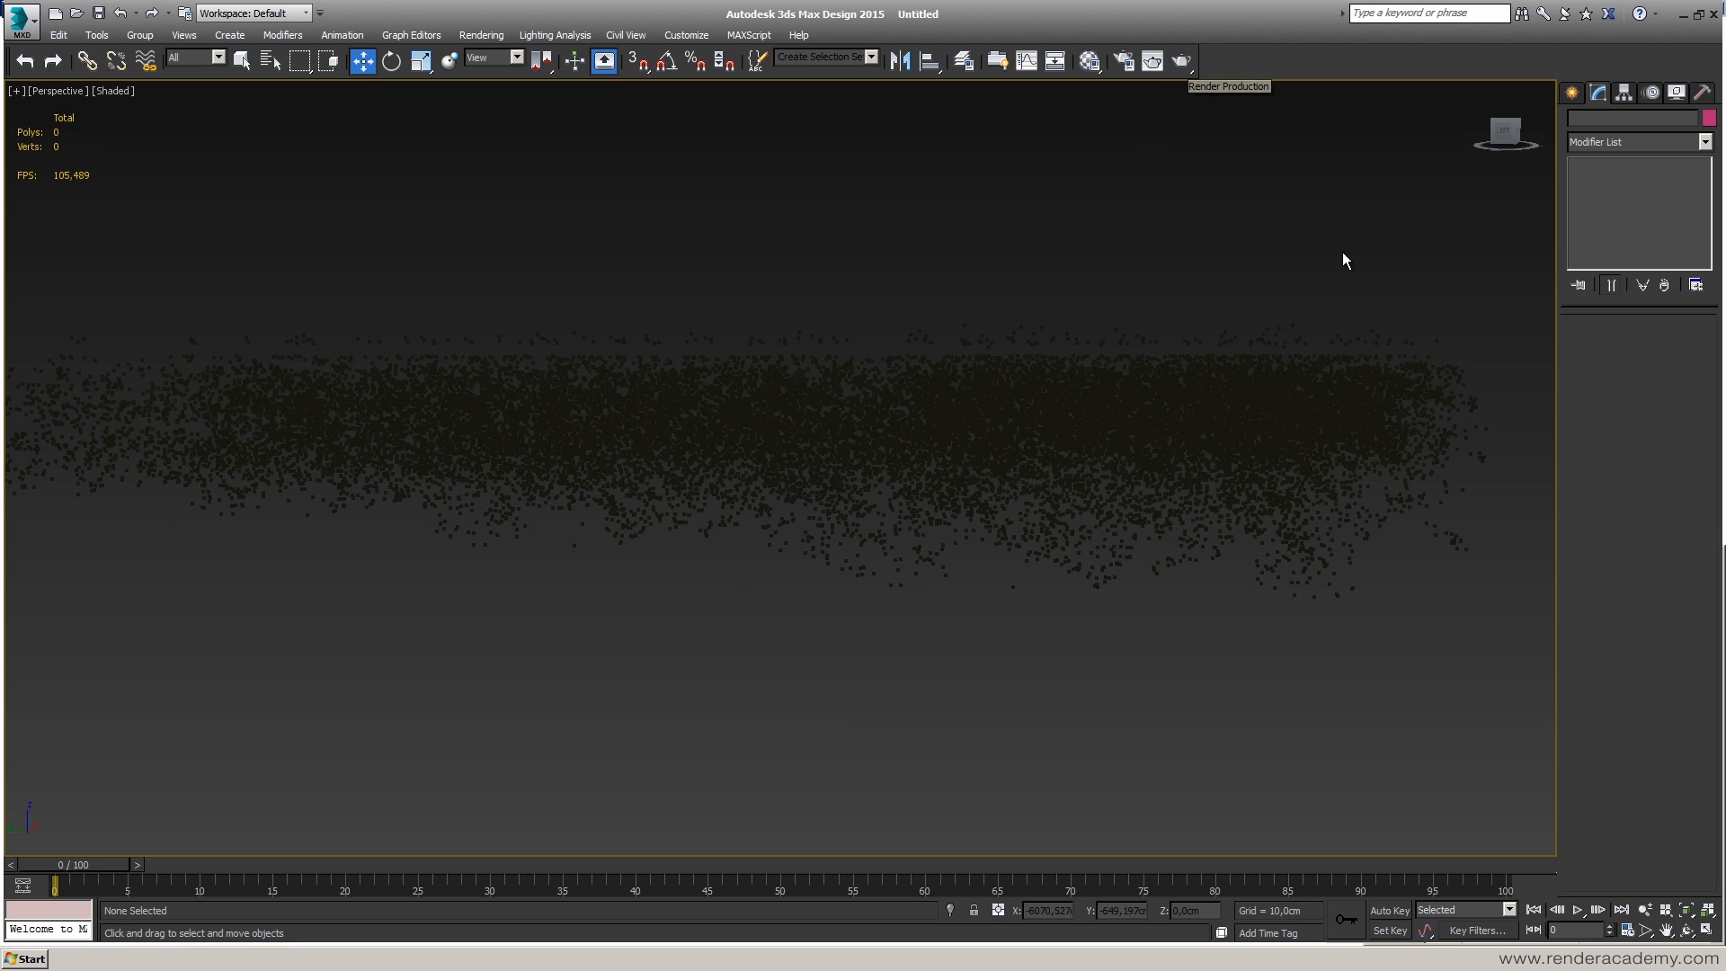
pyautogui.hotkey('shift', 'q')
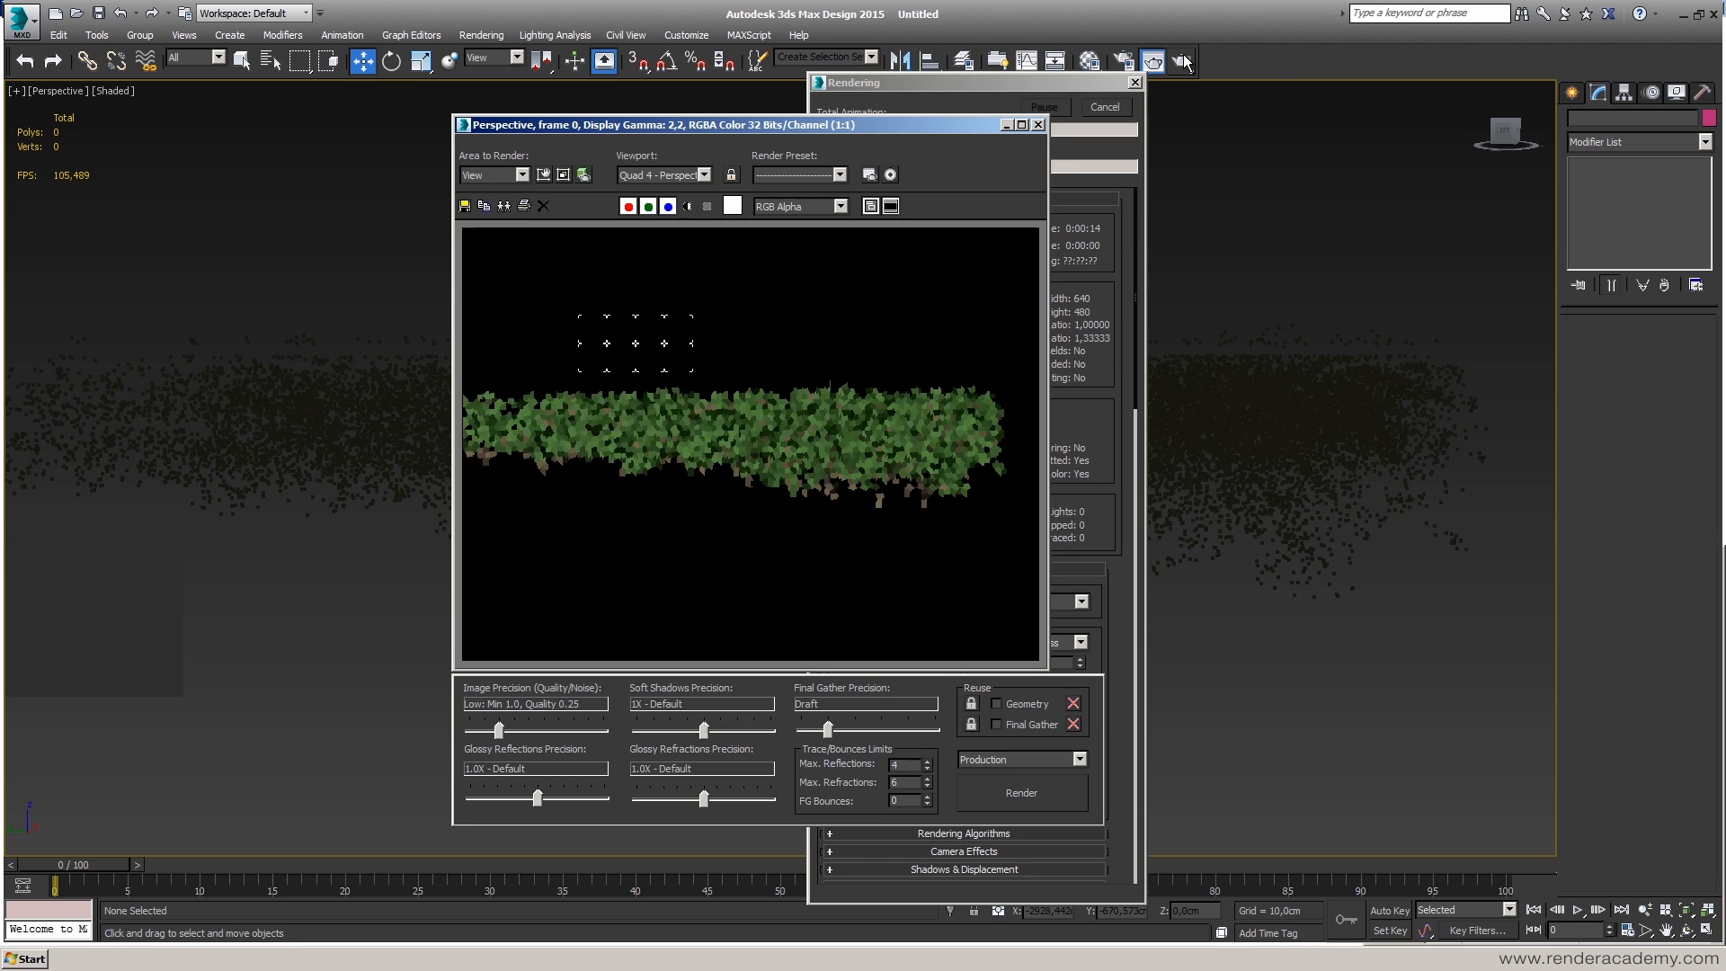